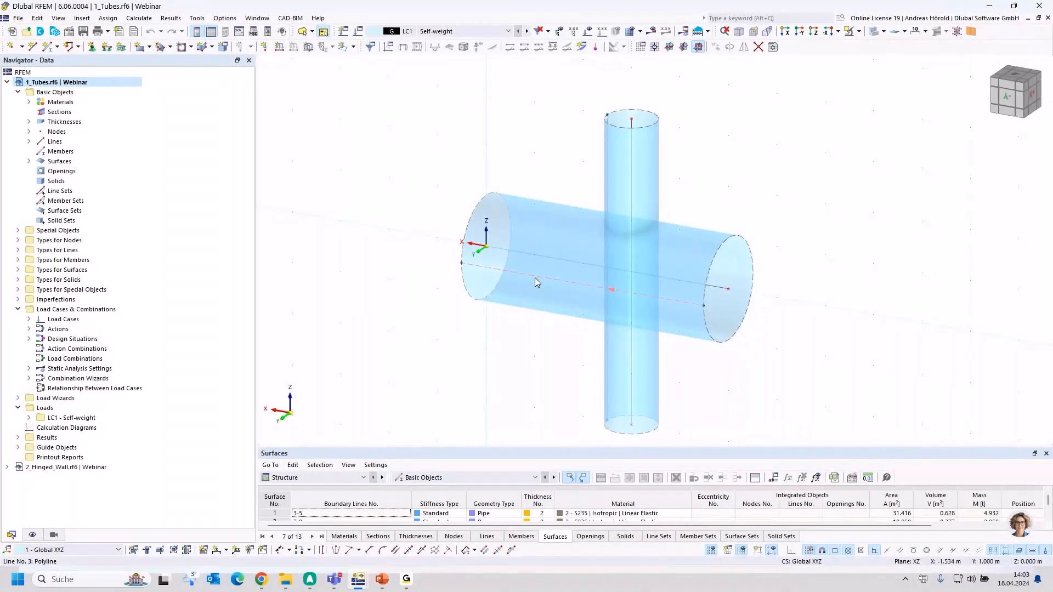
Step: Select the horizontal pipe surface, add the vertical pipe to the selection and remove it again, leaving nothing selected at the end
left_click(553, 227)
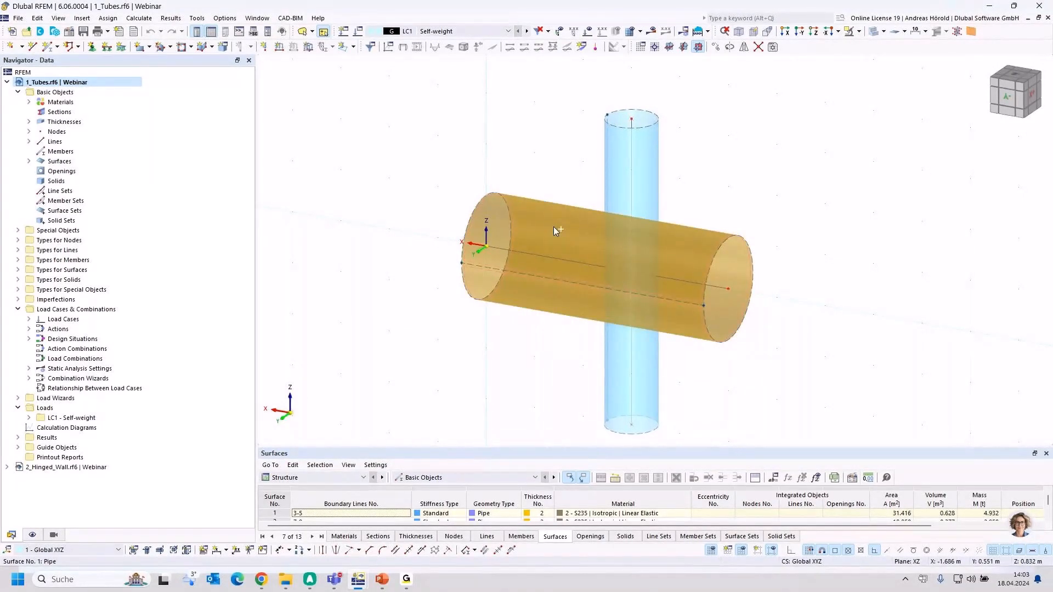
left_click(620, 182, "ctrl")
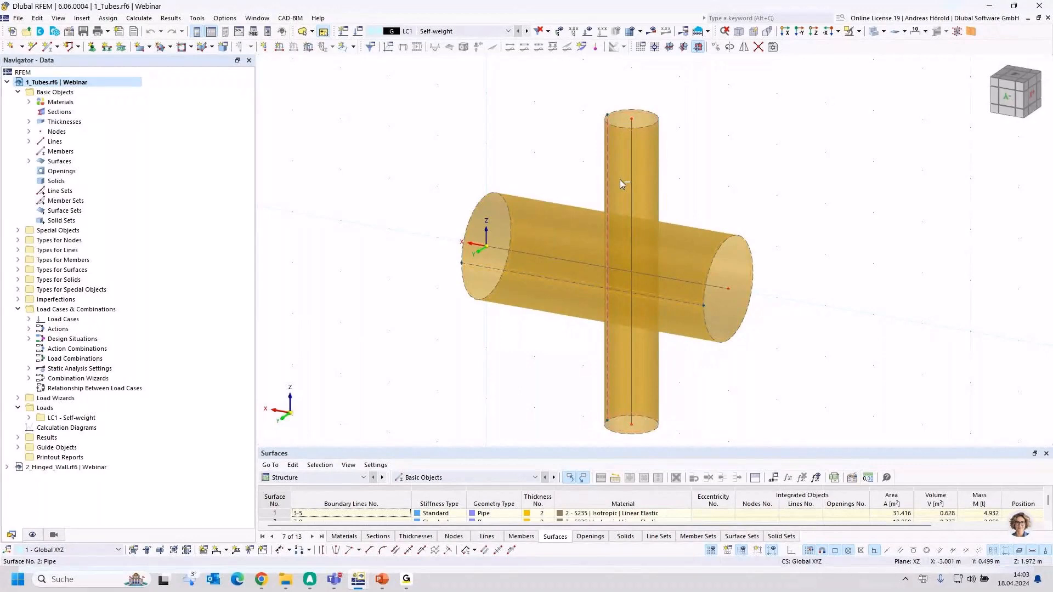
left_click(621, 177, "ctrl")
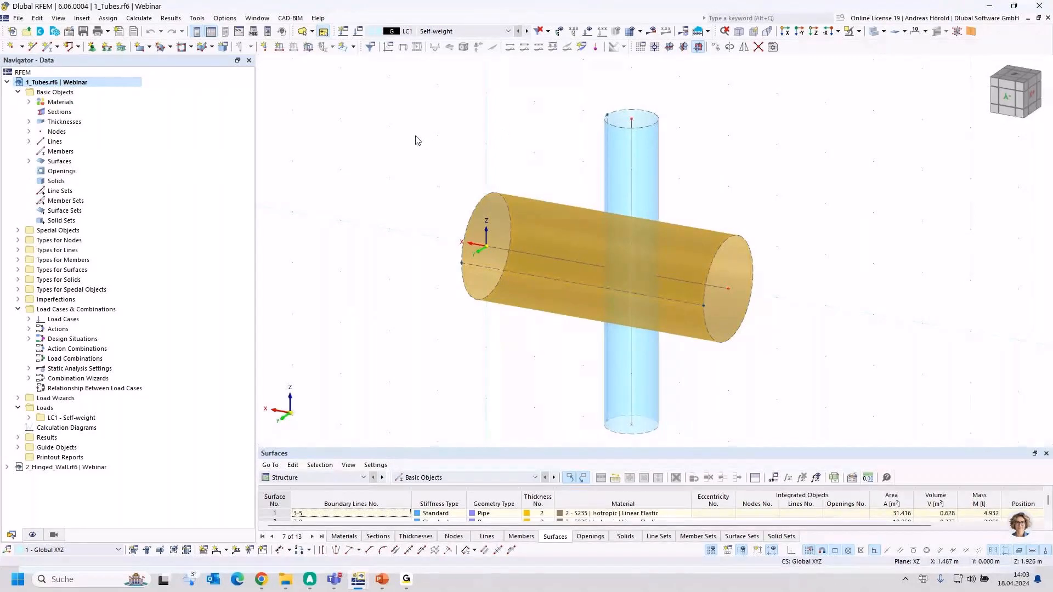
left_click(323, 31)
left_click(555, 174)
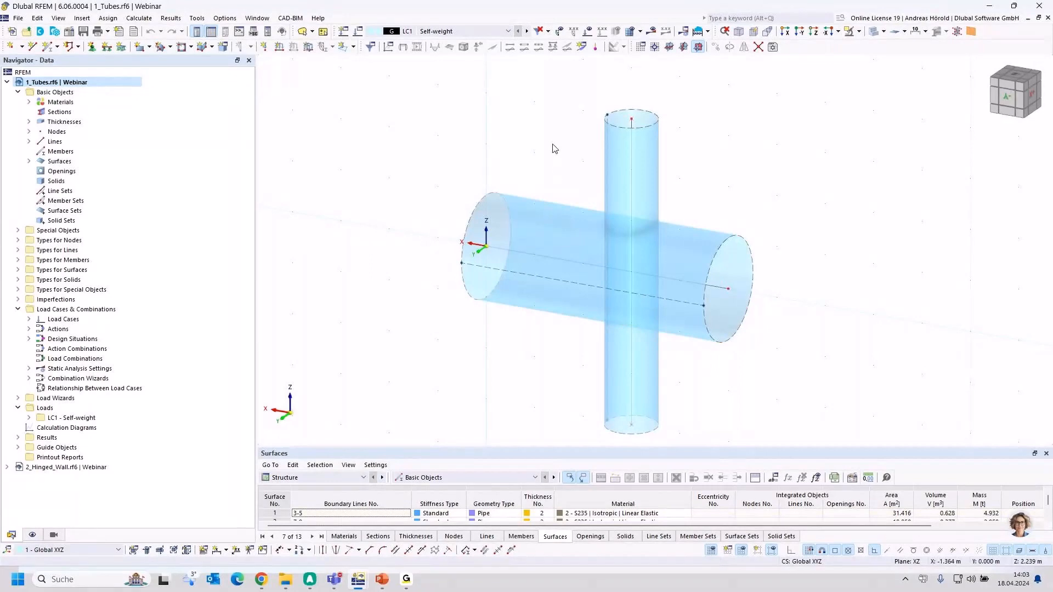
left_click(323, 33)
Step: Activate the Circular Ring selection and display the model as a wireframe viewed along the Z direction
left_click(313, 32)
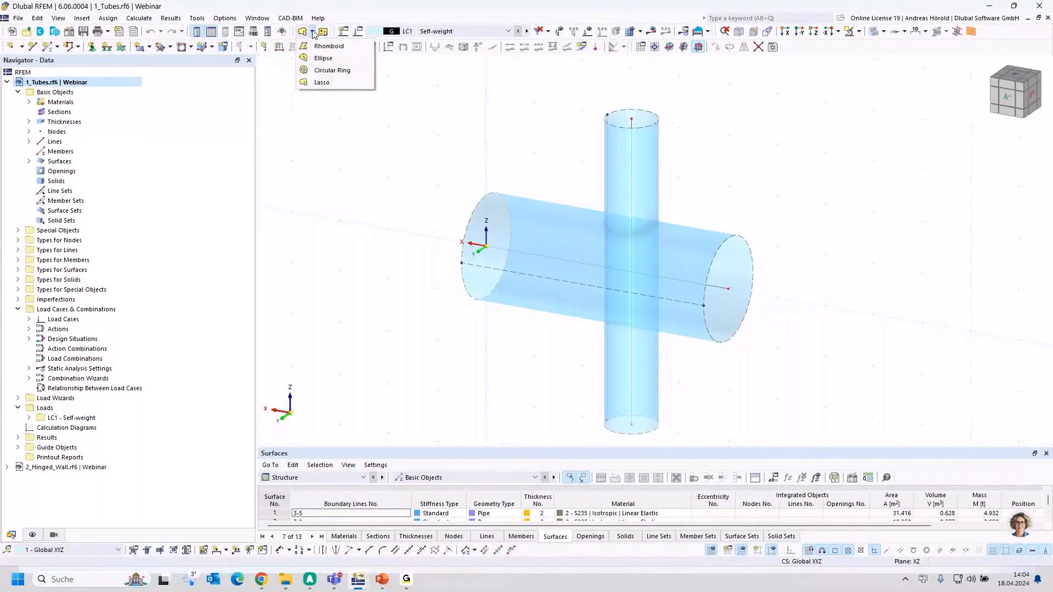
left_click(327, 72)
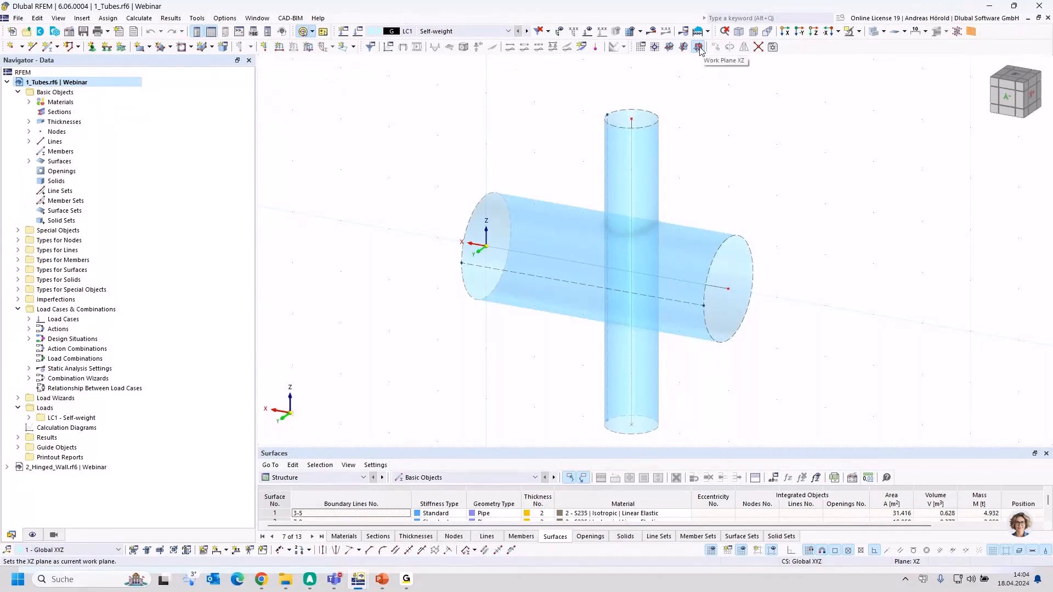
left_click(813, 32)
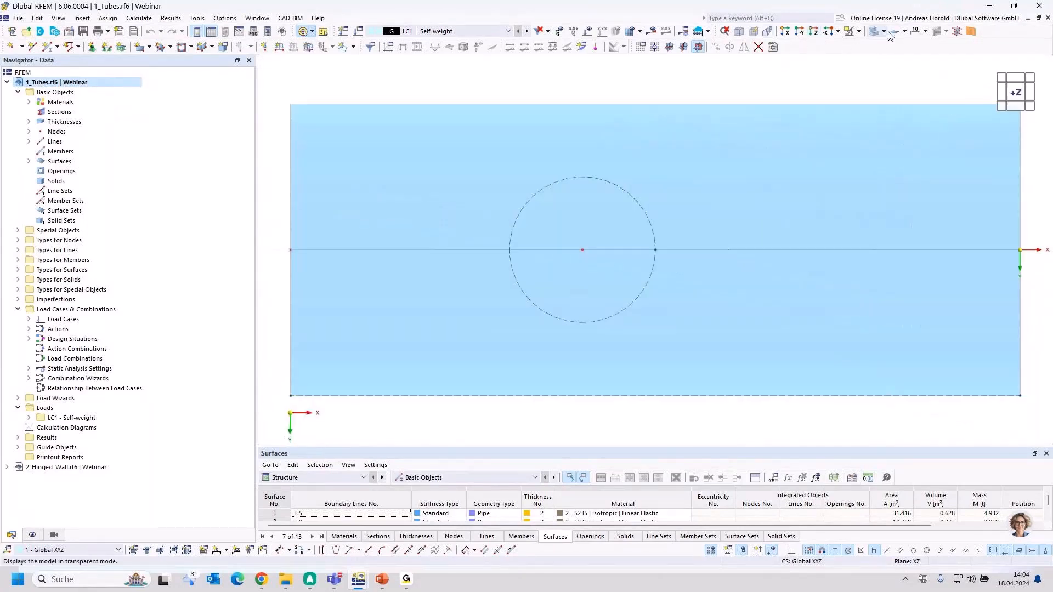
left_click(884, 32)
left_click(876, 44)
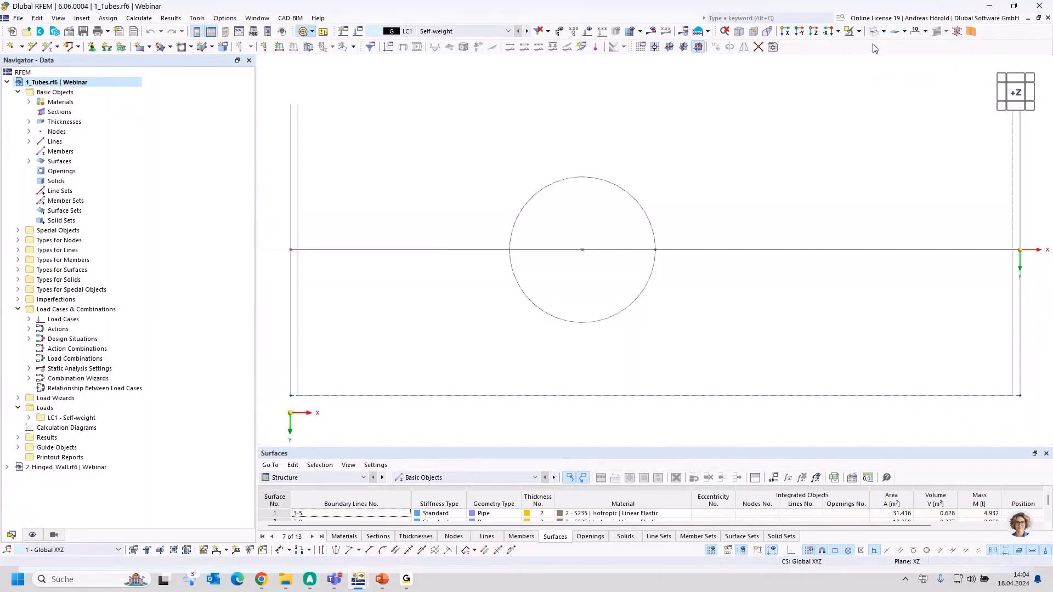
Step: Select the vertical pipe with a circular ring enclosing its circular outline, check the selection in 3D and clear it
left_click(579, 237)
left_click(596, 264)
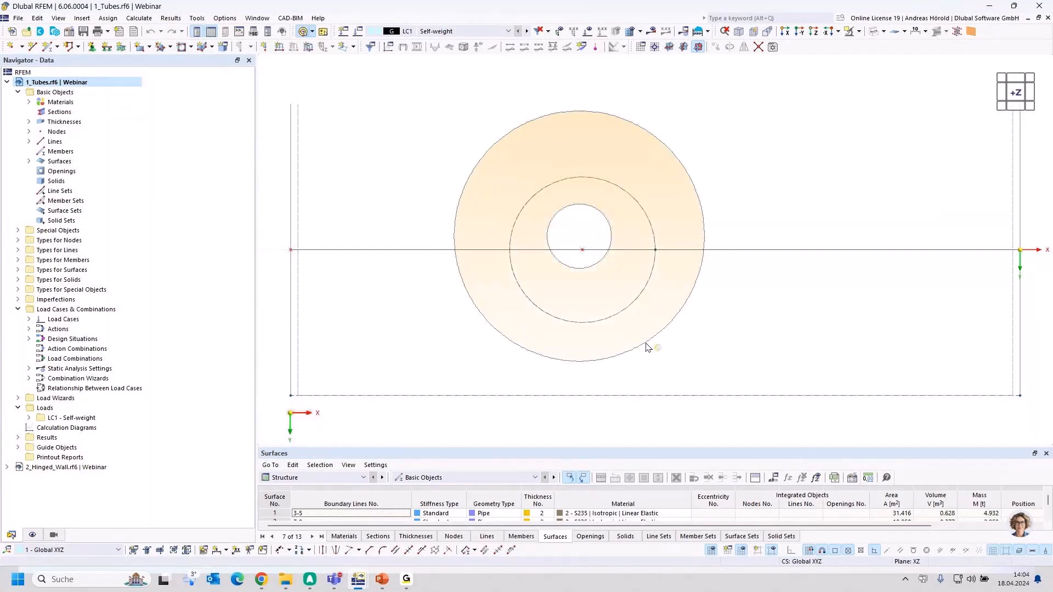
left_click(647, 347)
middle_click_drag(665, 340, 678, 299, "ctrl")
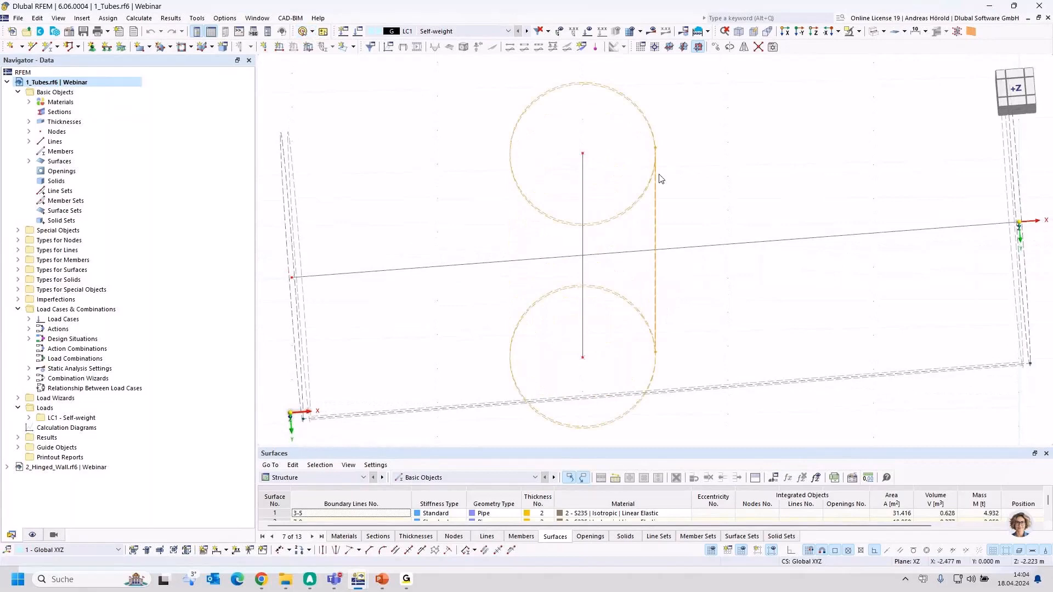
scroll(584, 193, "down", 2)
scroll(582, 193, "down", 1)
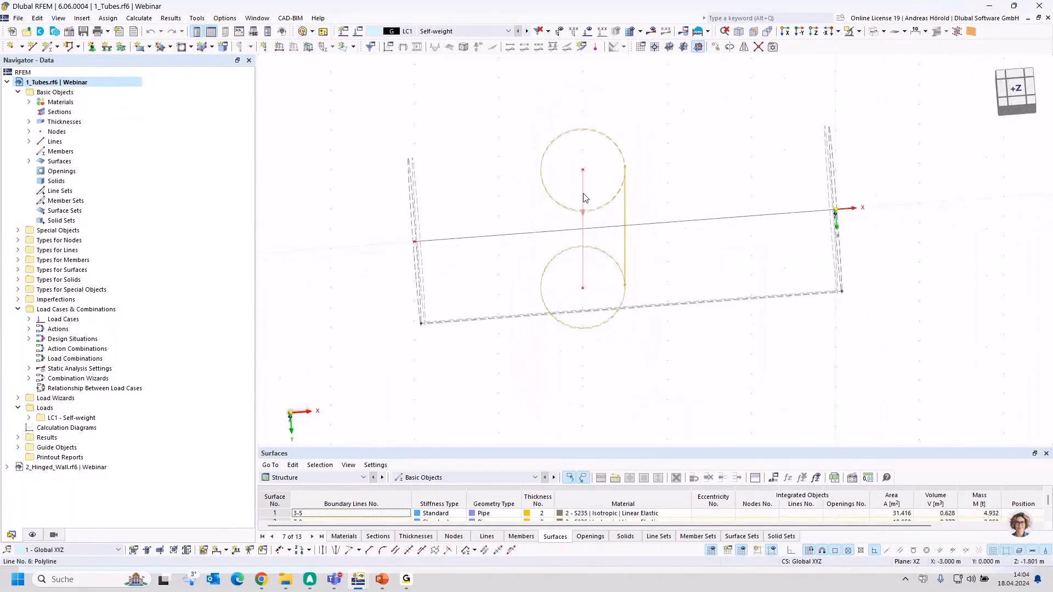
left_click(681, 355)
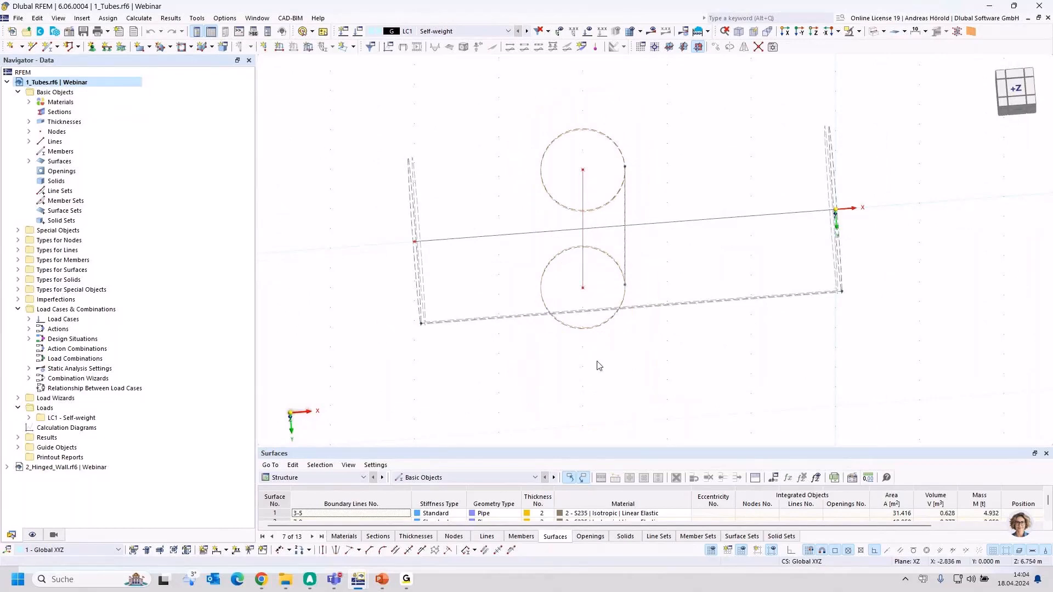
Step: Activate the Lasso selection and draw a freehand lasso around the vertical pipe's circular outline in the Z view
middle_click_drag(689, 368, 688, 396, "ctrl")
right_click(688, 397)
left_click(303, 110)
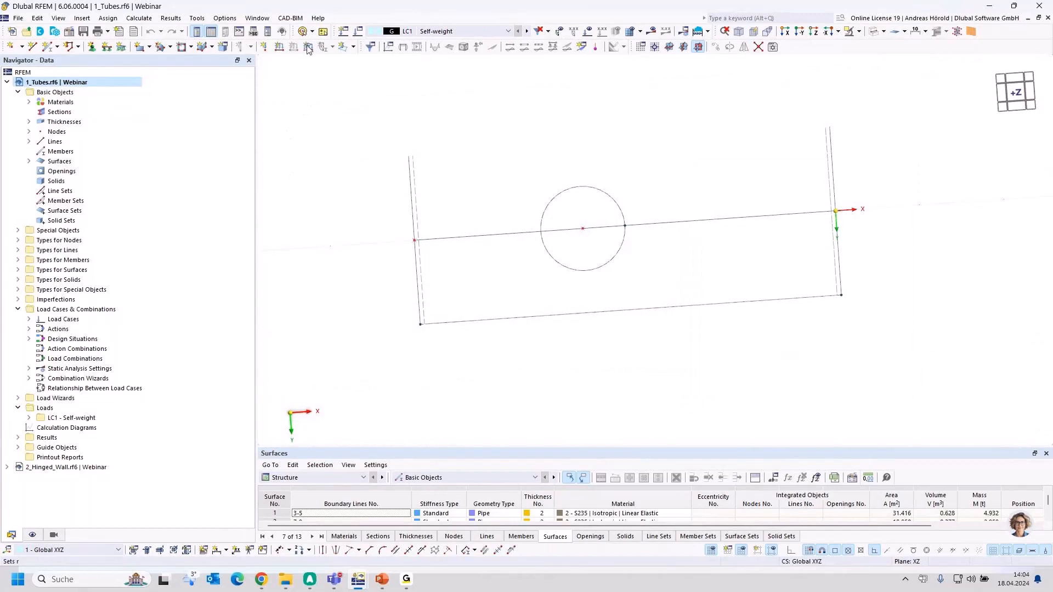
left_click(312, 31)
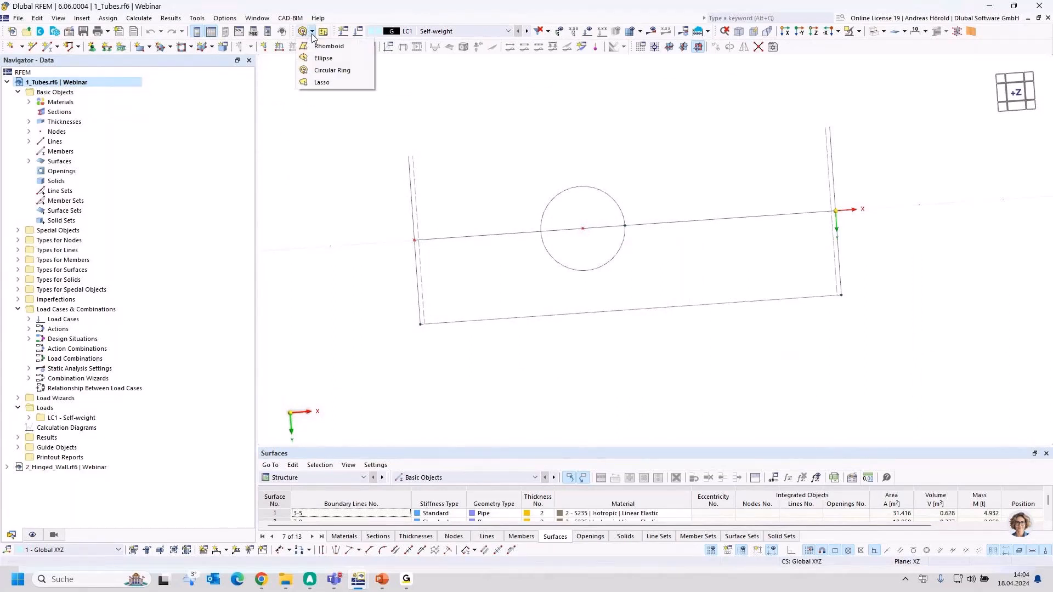
left_click(328, 83)
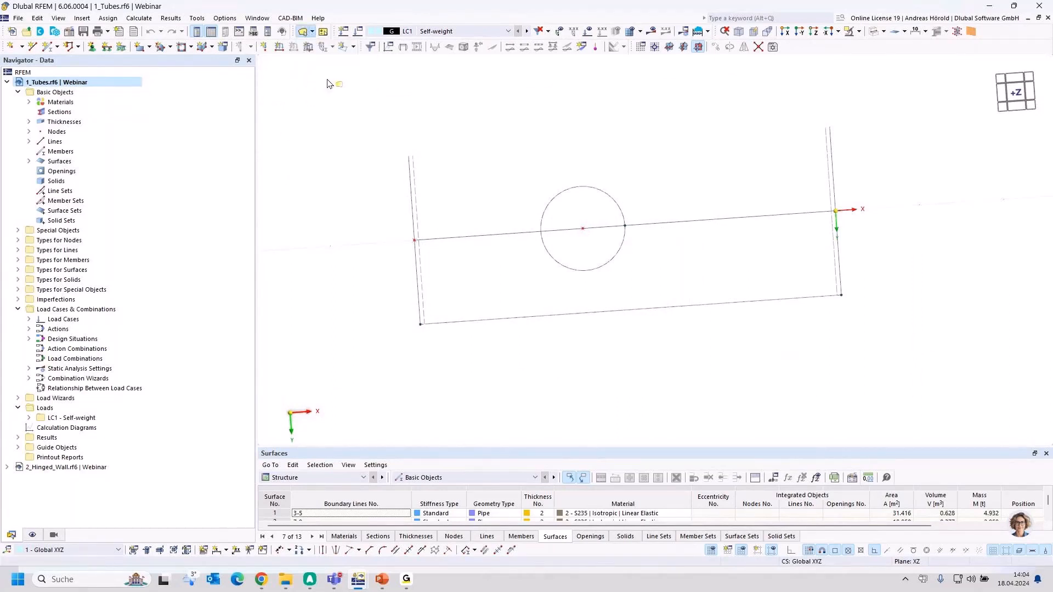
mouse_move(537, 175)
left_mouse_down()
mouse_move(652, 208)
mouse_move(653, 269)
mouse_move(559, 285)
mouse_move(531, 264)
mouse_move(534, 173)
mouse_move(555, 178)
left_mouse_up()
middle_click_drag(699, 281, 678, 237, "ctrl")
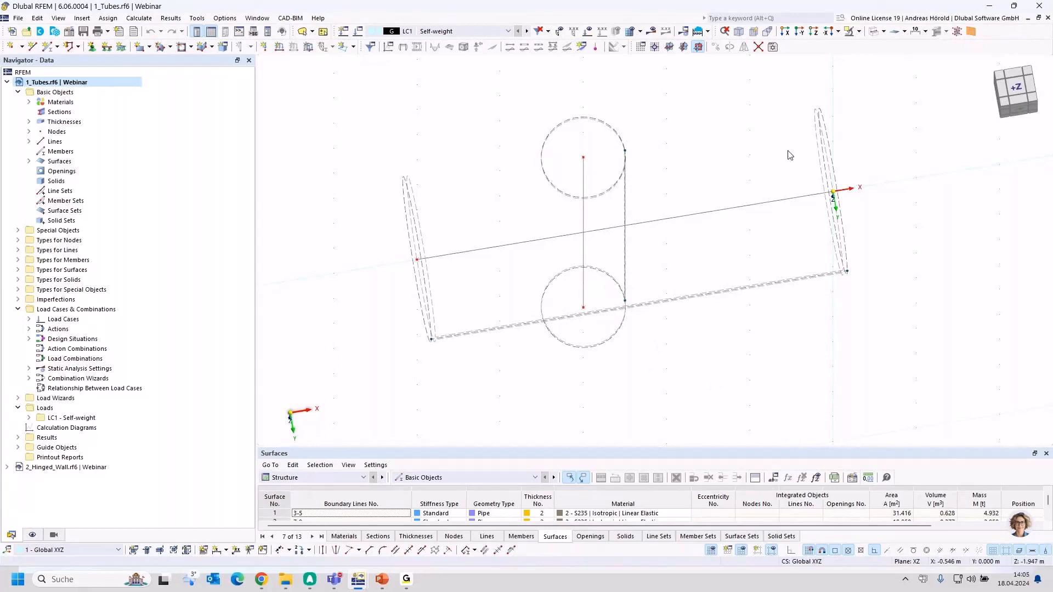
Step: Switch the model display to Transparent Model and show both pipes in an oblique 3D view
left_click(883, 32)
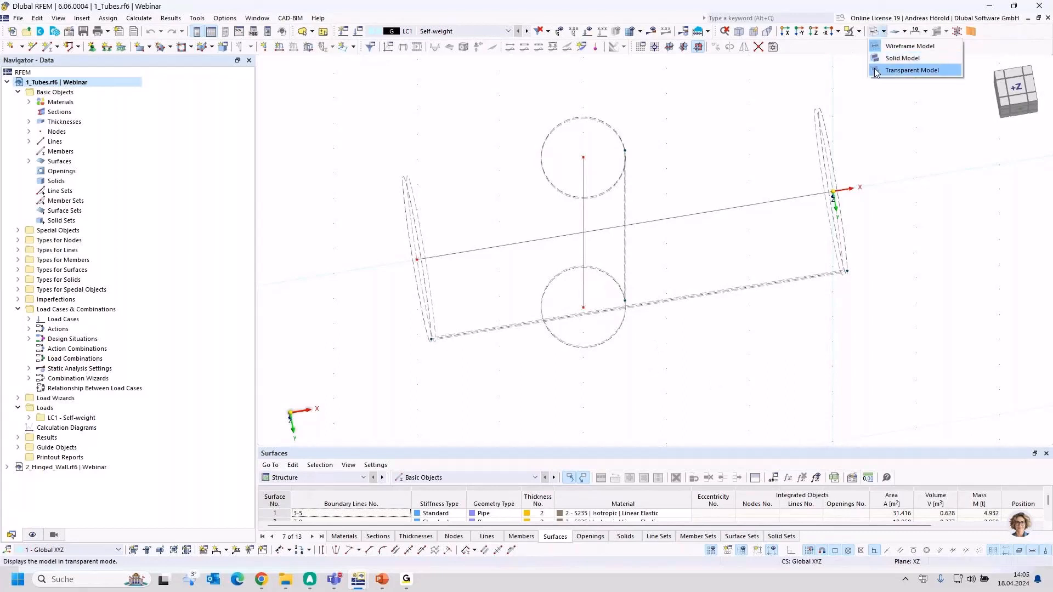
left_click(904, 70)
middle_click_drag(799, 369, 795, 294, "ctrl")
scroll(794, 296, "down", 2)
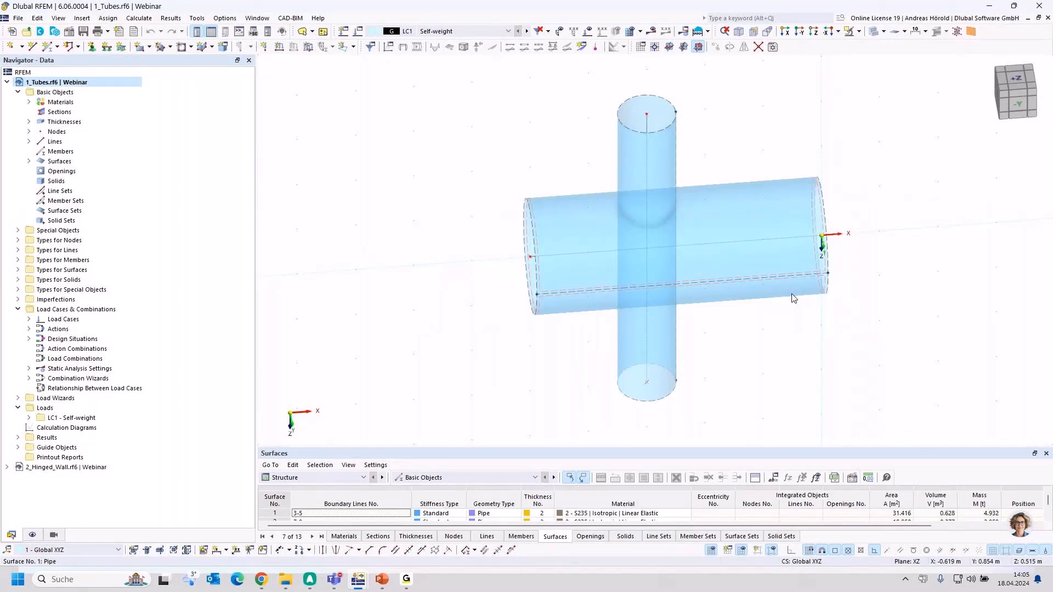
middle_click_drag(770, 399, 695, 350, "ctrl")
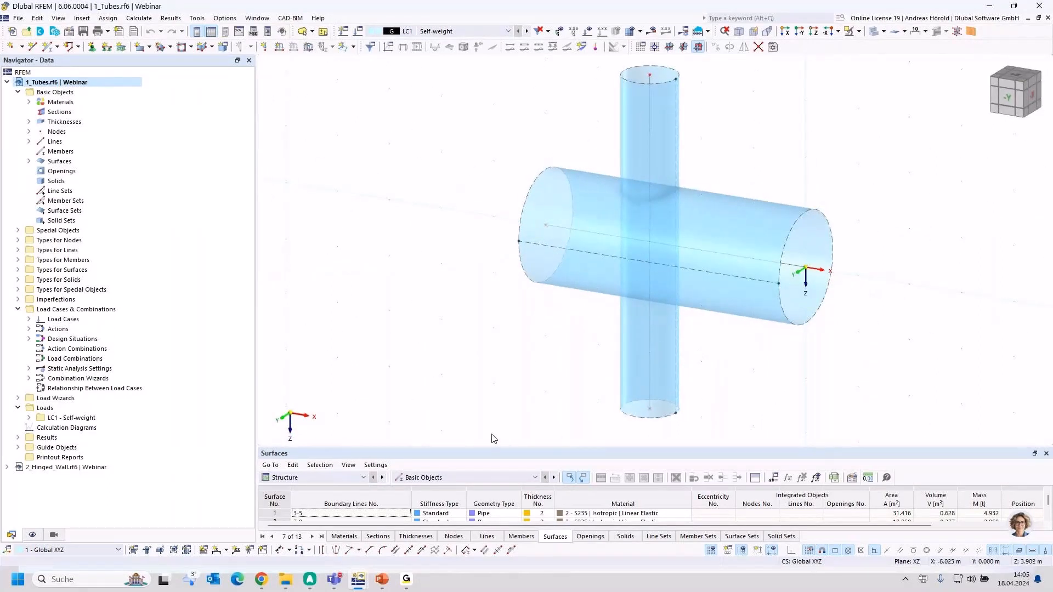
Step: Select both pipes completely with a window and divide the two surfaces by intersection
left_click_drag(477, 434, 913, 103)
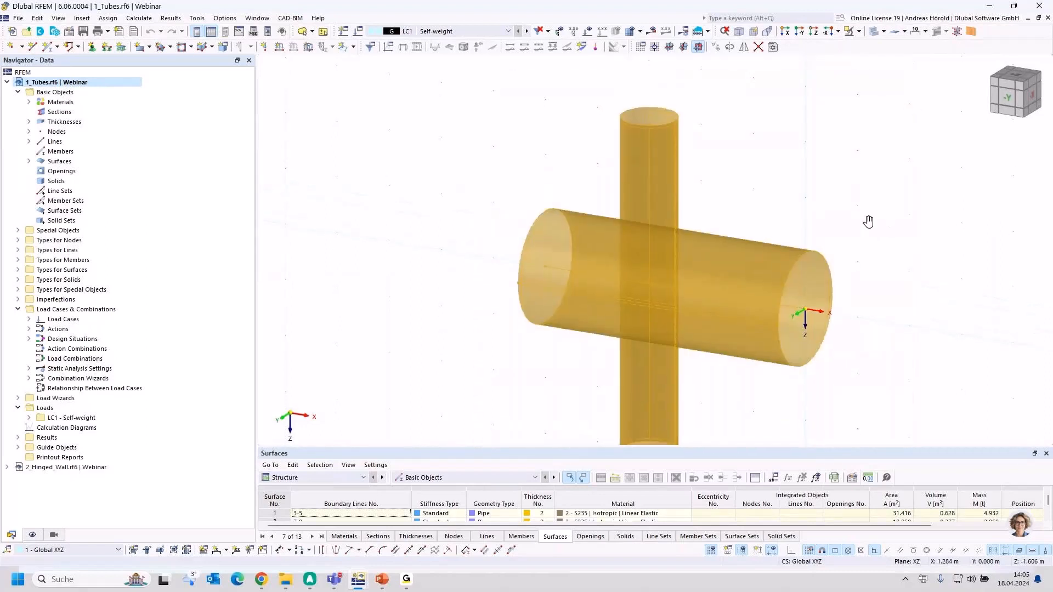
middle_click_drag(867, 221, 851, 166)
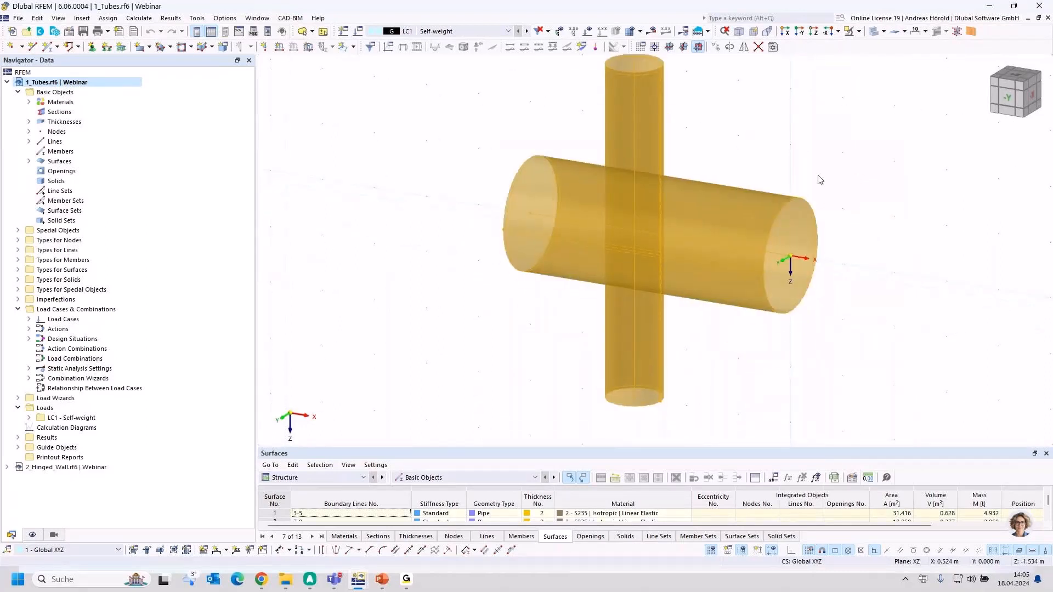
right_click(706, 211)
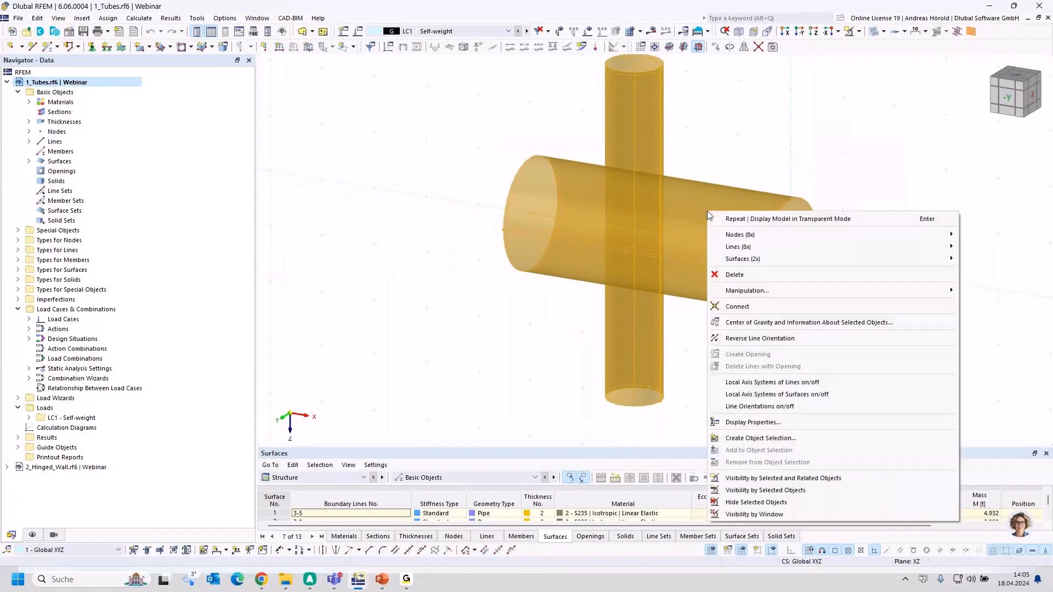
mouse_move(764, 260)
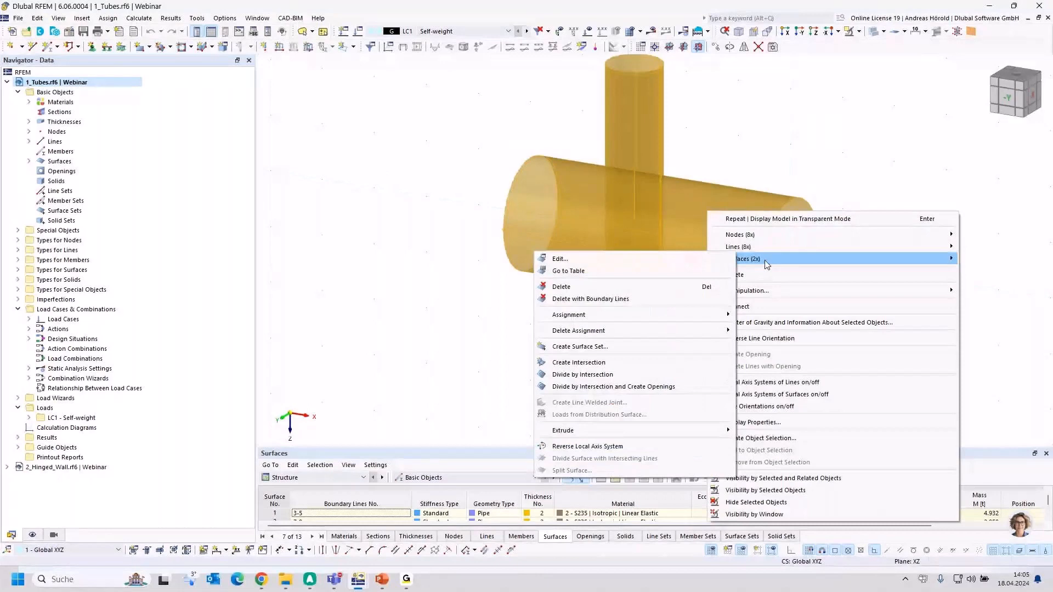
left_click(603, 375)
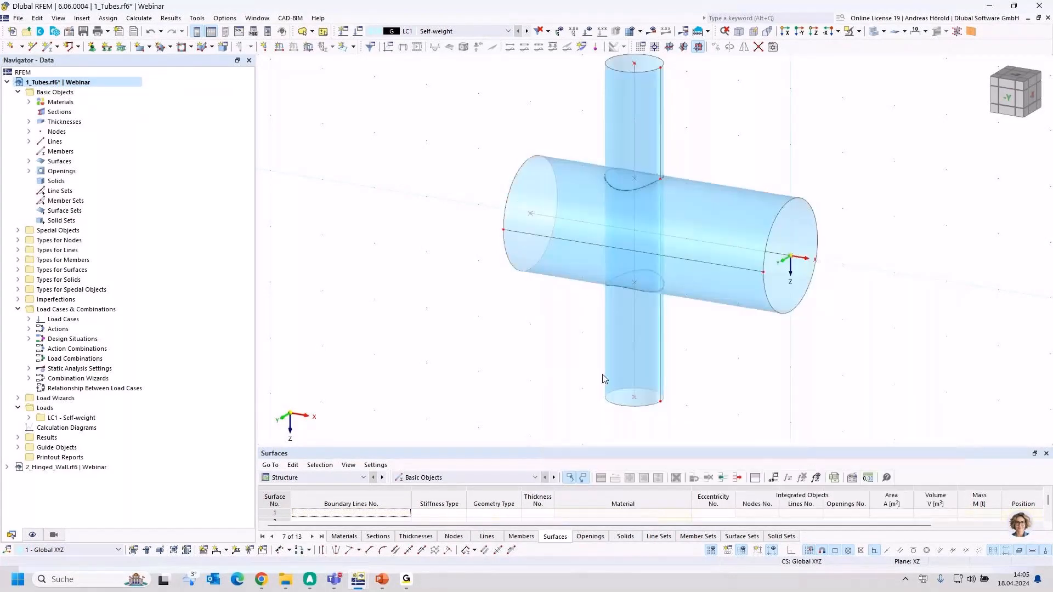
Step: List the model's surfaces and highlight surfaces 3, 4, 5 and 6 one after another to identify the divided parts
middle_click_drag(873, 328, 875, 365, "ctrl")
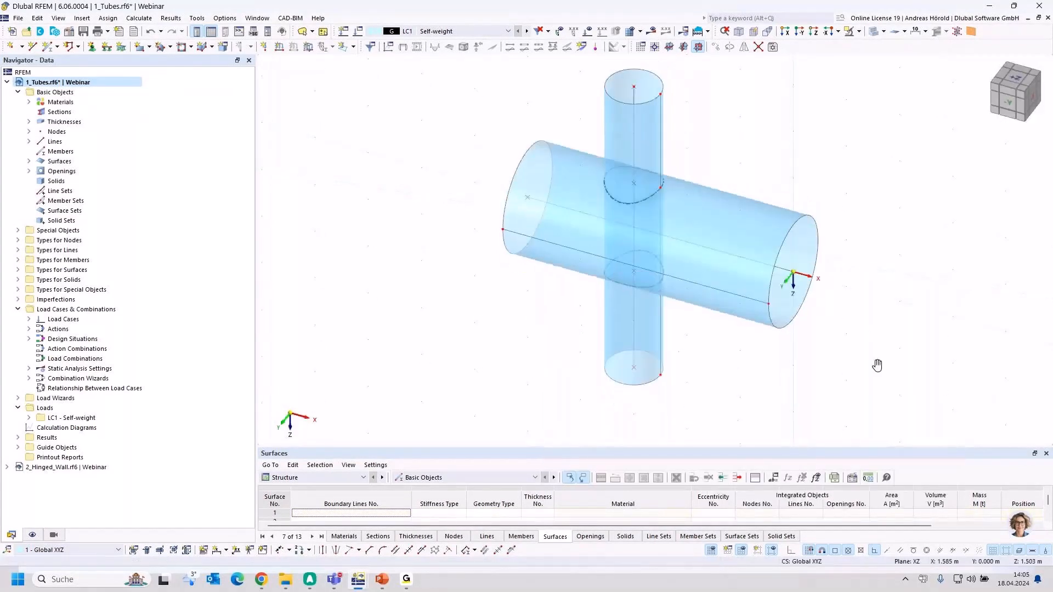
scroll(792, 368, "up", 1)
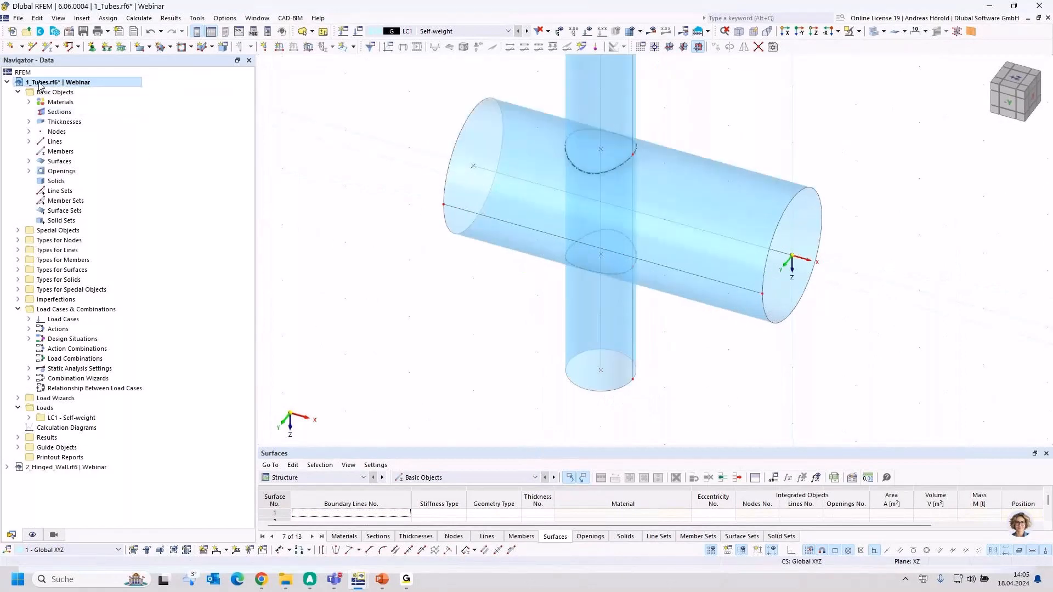
left_click(29, 161)
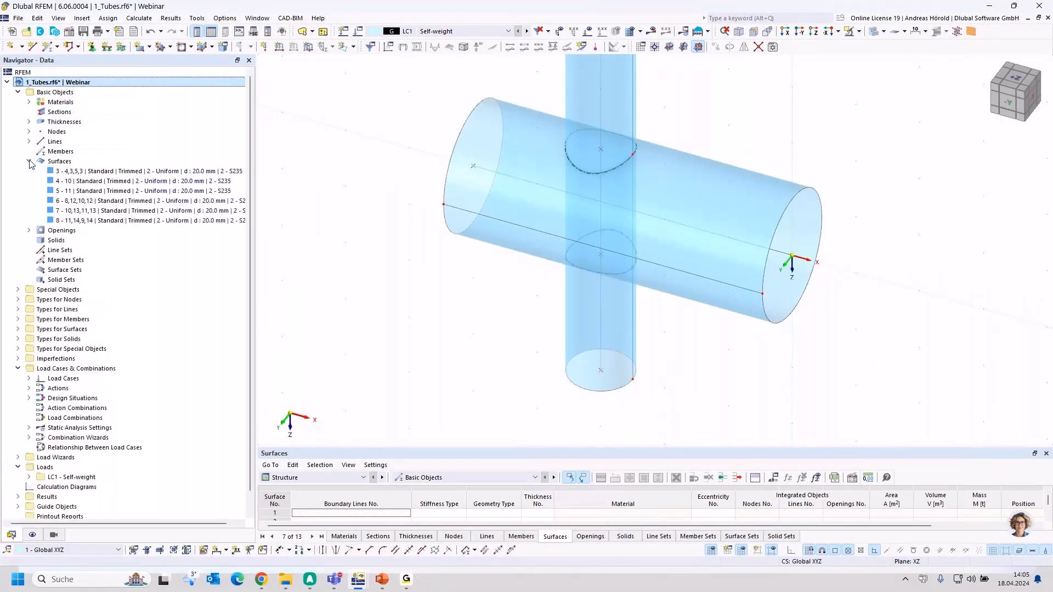
left_click(127, 172)
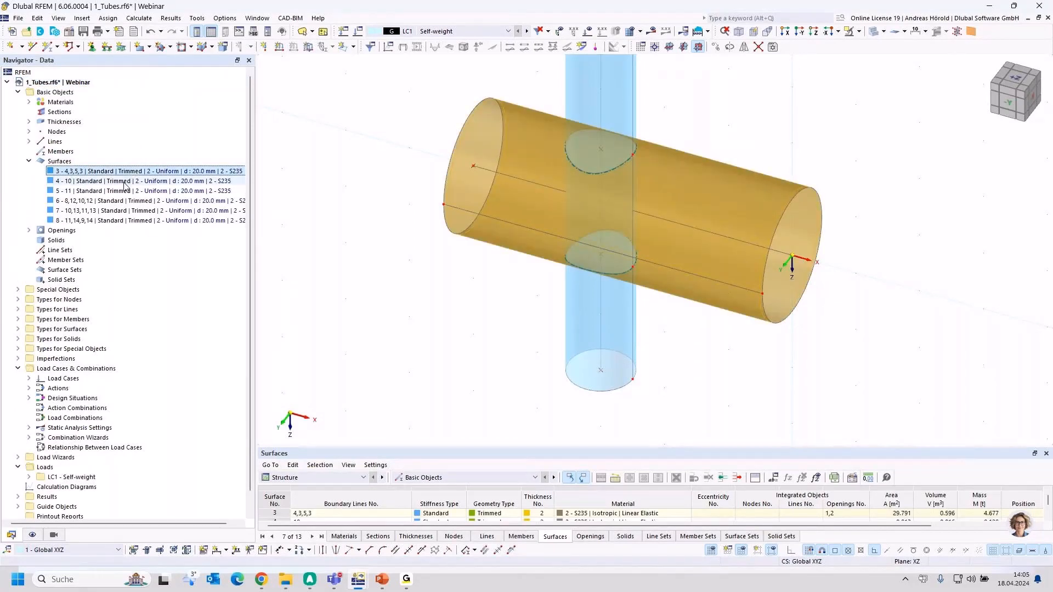
left_click(119, 181)
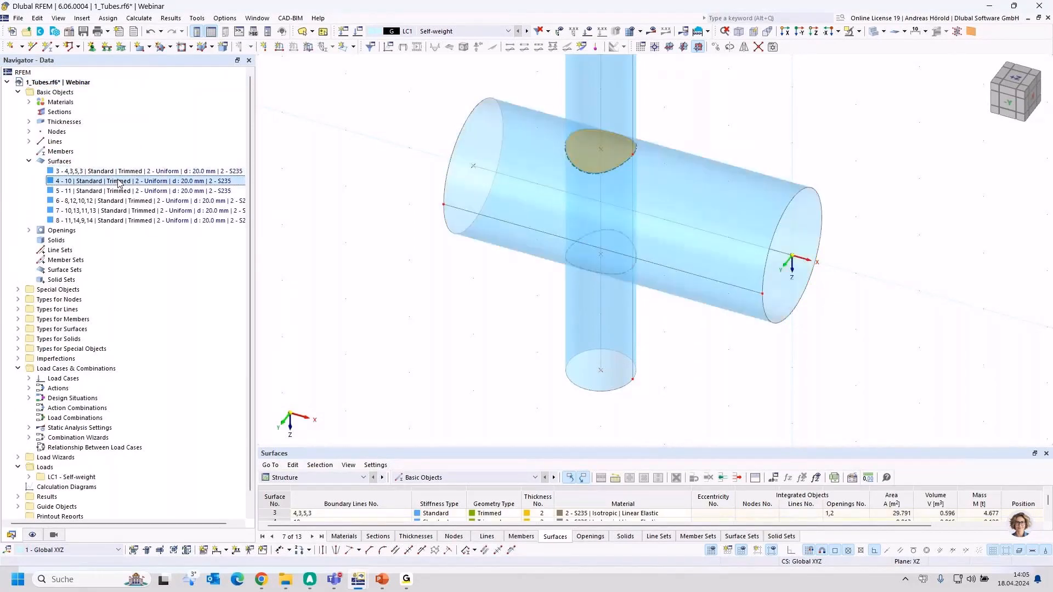
left_click(120, 194)
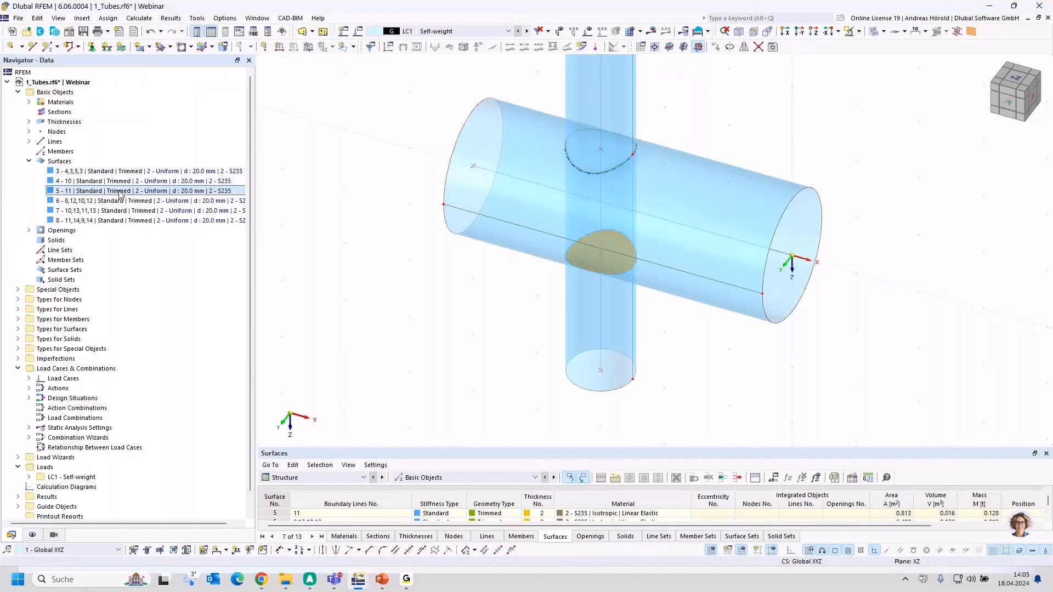
left_click(118, 201)
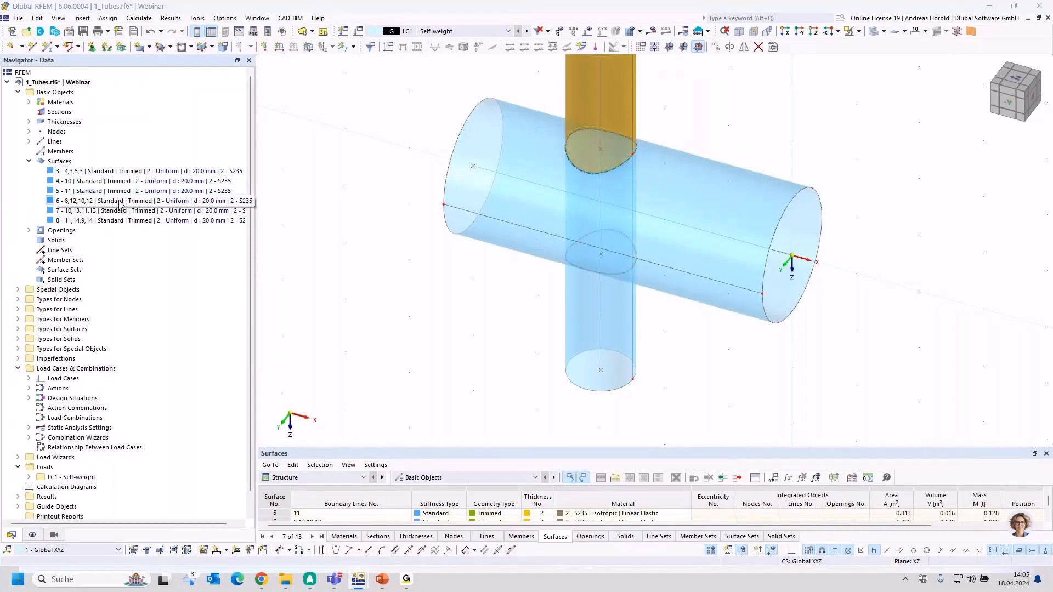
Step: Delete surfaces 4 and 5, the two horizontal pipe pieces lying inside the vertical pipe
left_click(116, 182)
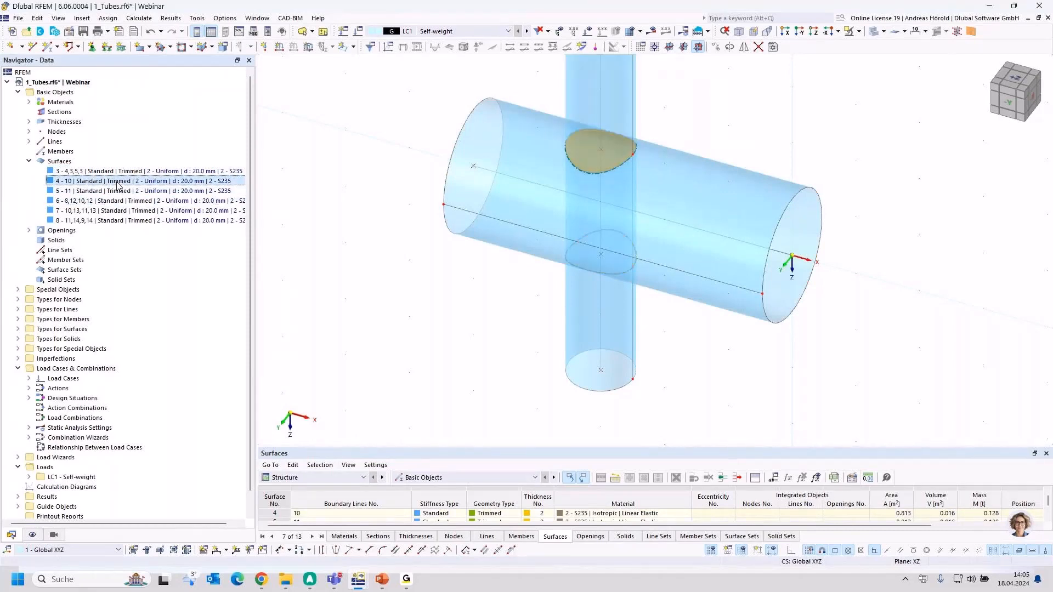
left_click(113, 191, "ctrl")
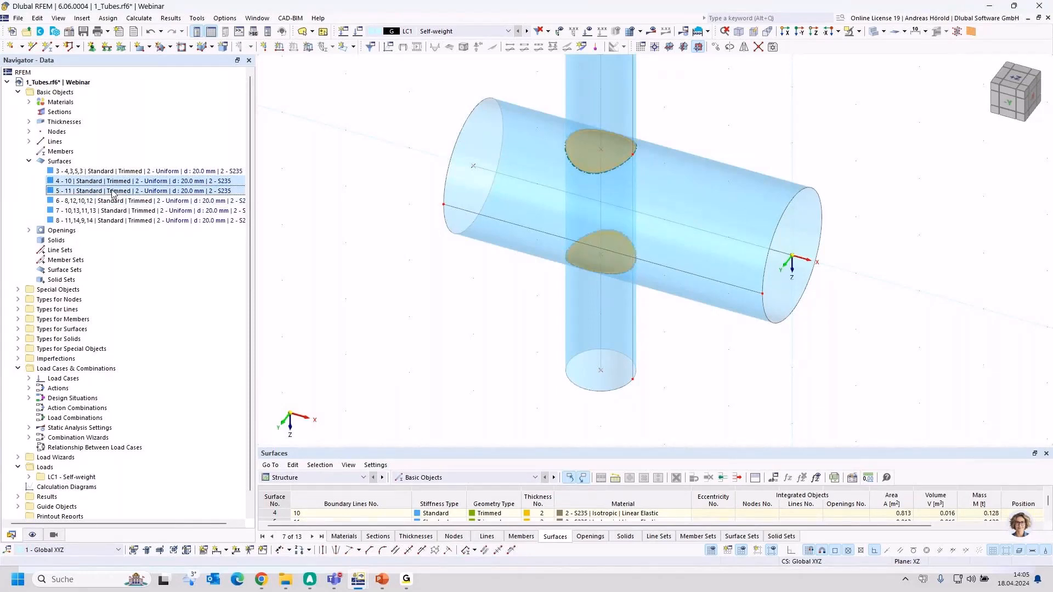
key("Delete")
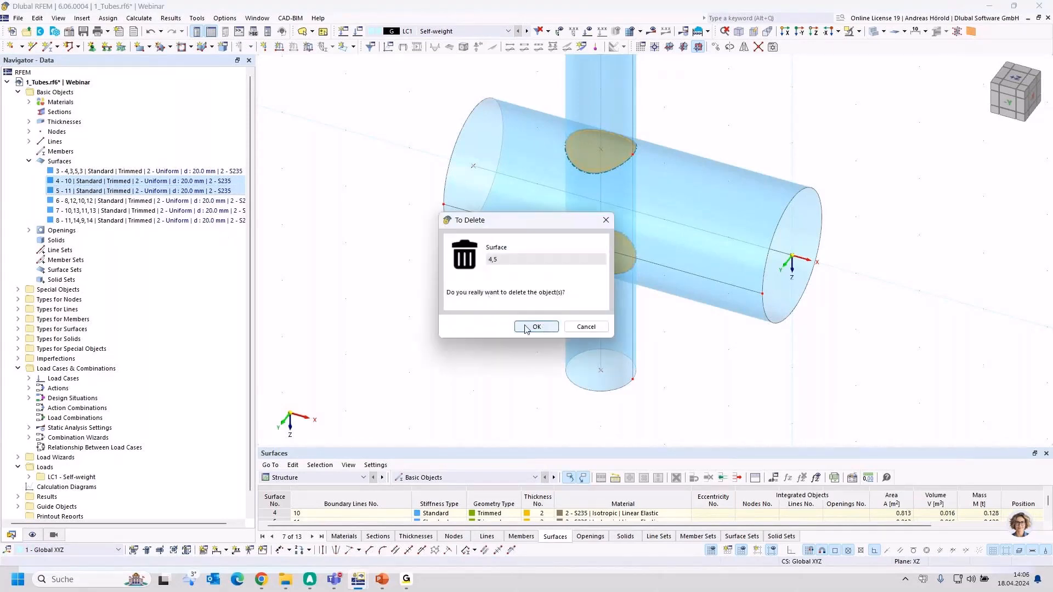
left_click(520, 327)
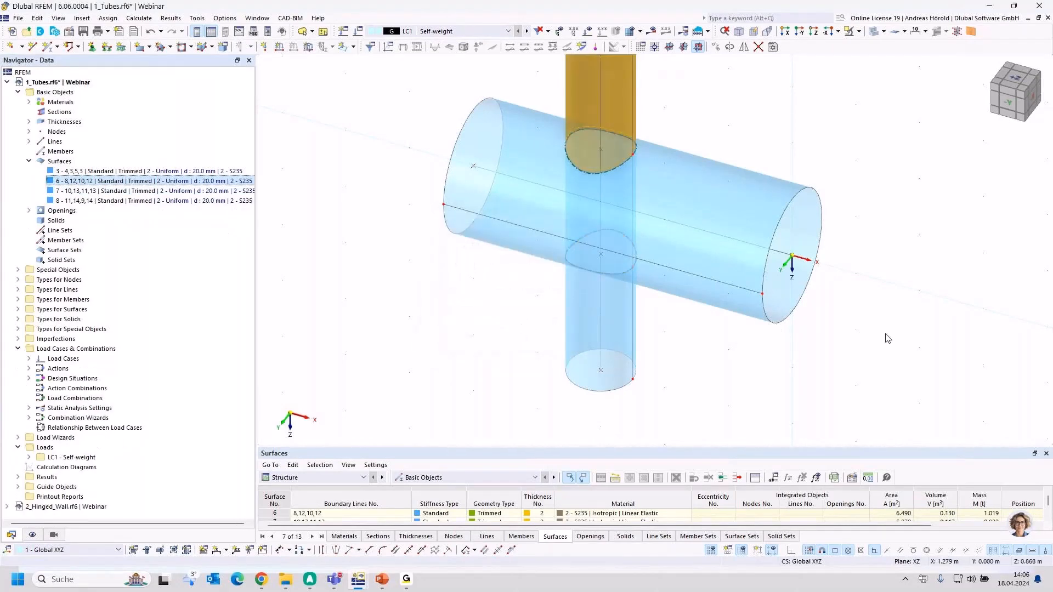
Step: Undo the surface deletion and the division by intersection to restore the two original crossing pipes
middle_click_drag(858, 144, 873, 265, "ctrl")
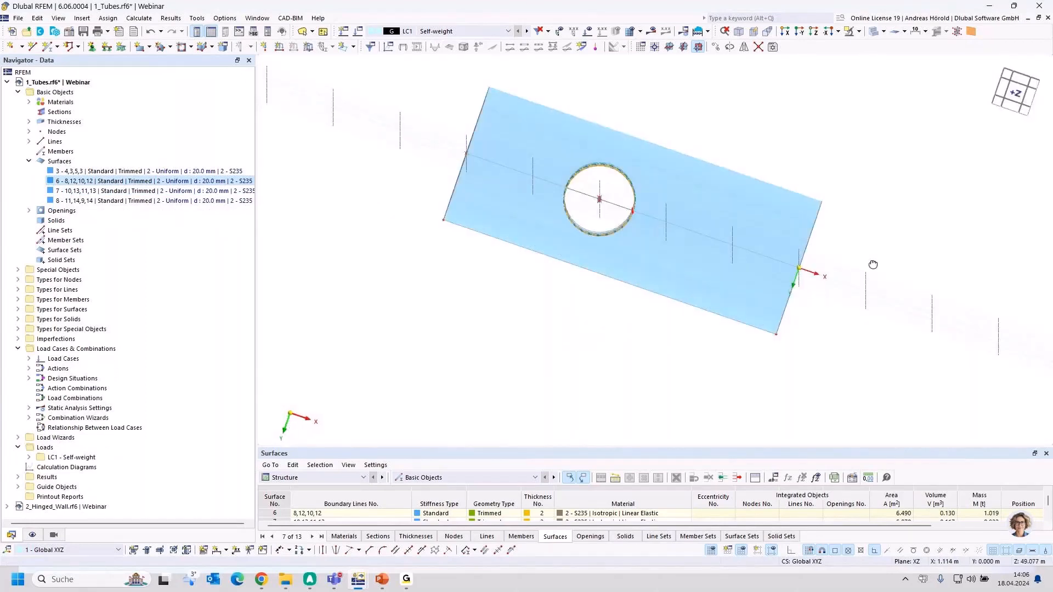
middle_click_drag(602, 353, 696, 236, "ctrl")
middle_click_drag(530, 326, 659, 344)
scroll(654, 382, "down", 1)
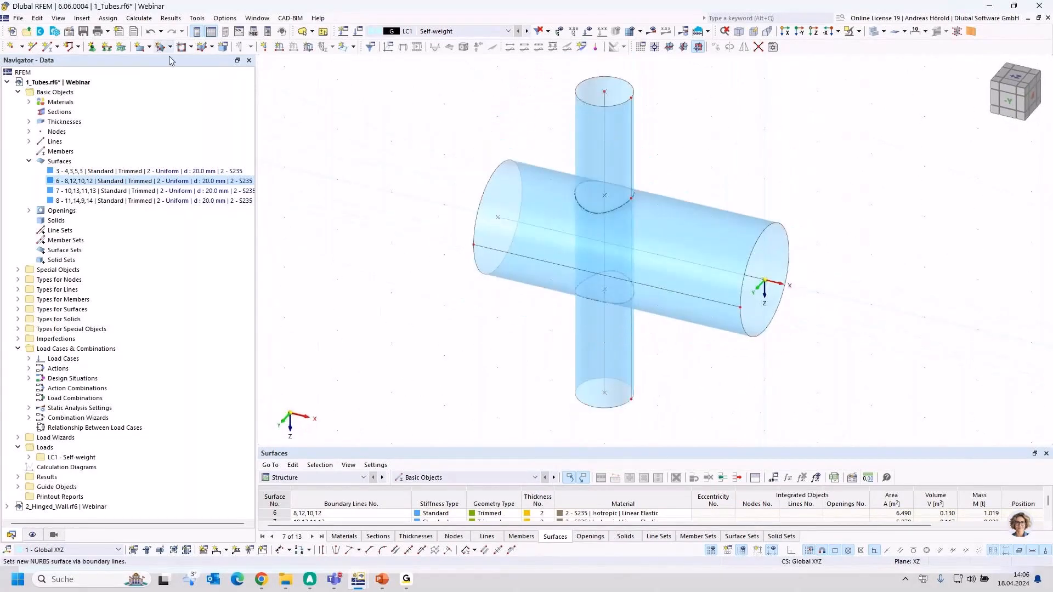
left_click(150, 32)
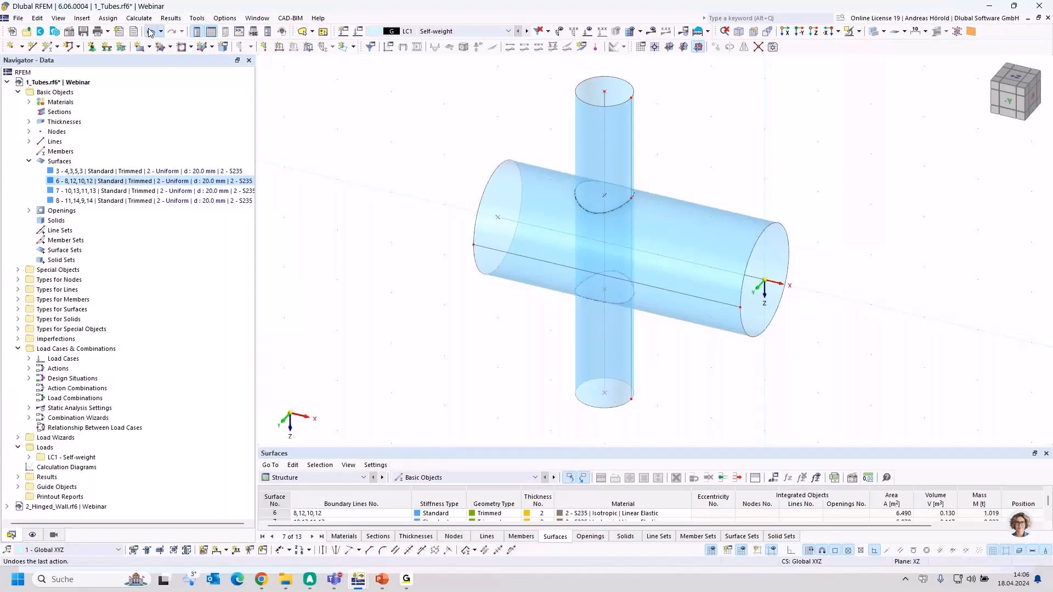
left_click(150, 32)
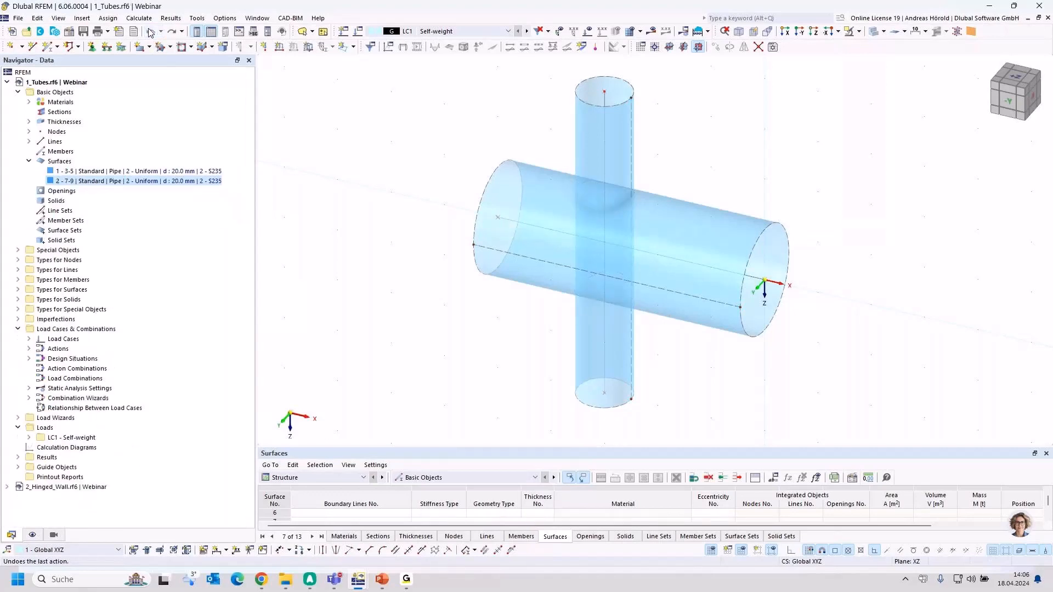
Step: Select both pipes completely with a window and divide their surfaces by intersection with creation of openings
left_click_drag(448, 431, 853, 65)
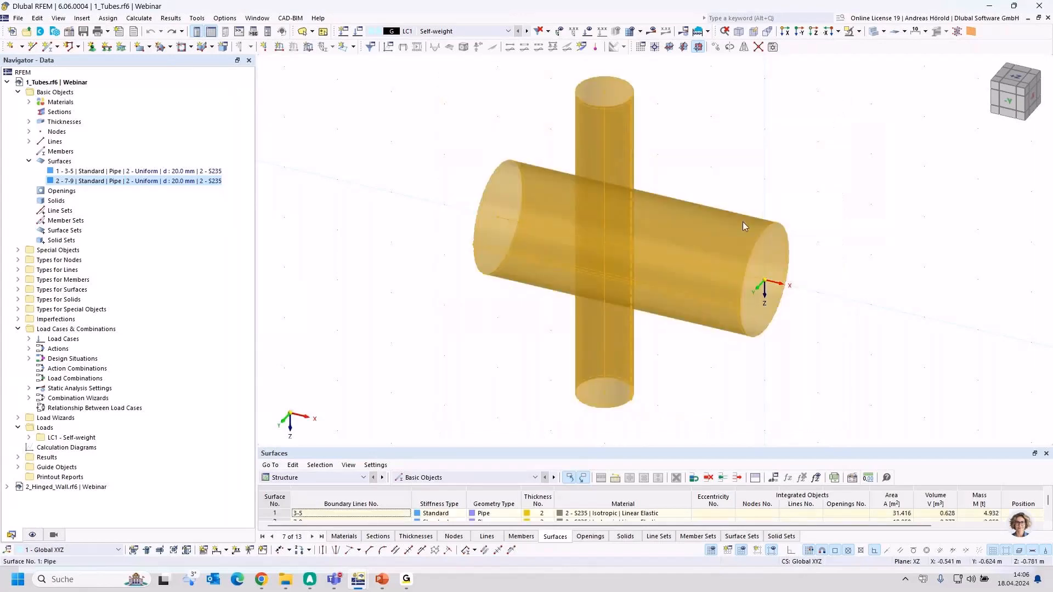
right_click(685, 233)
mouse_move(775, 285)
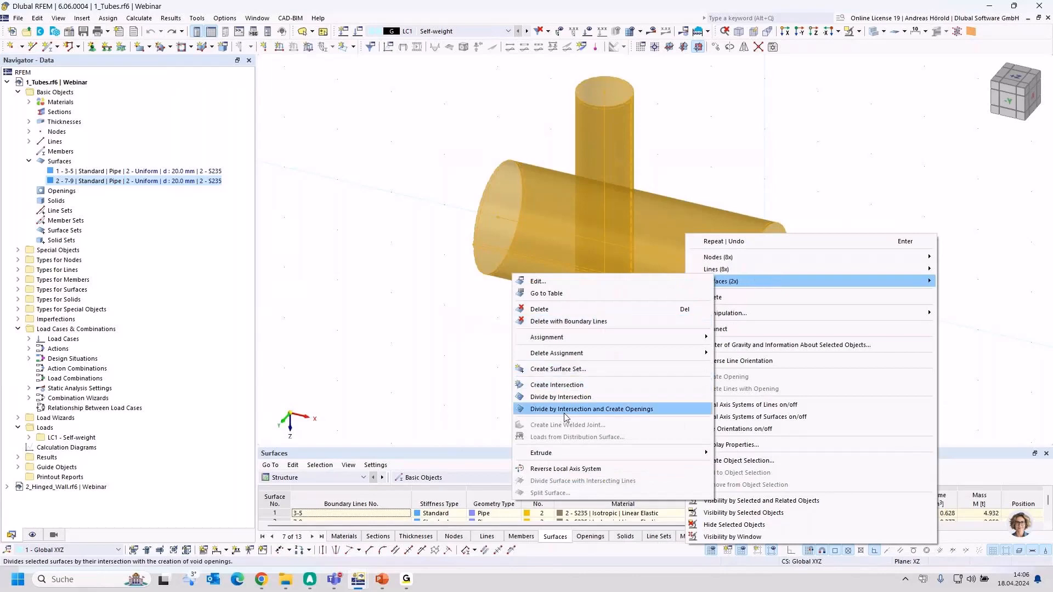
left_click(646, 411)
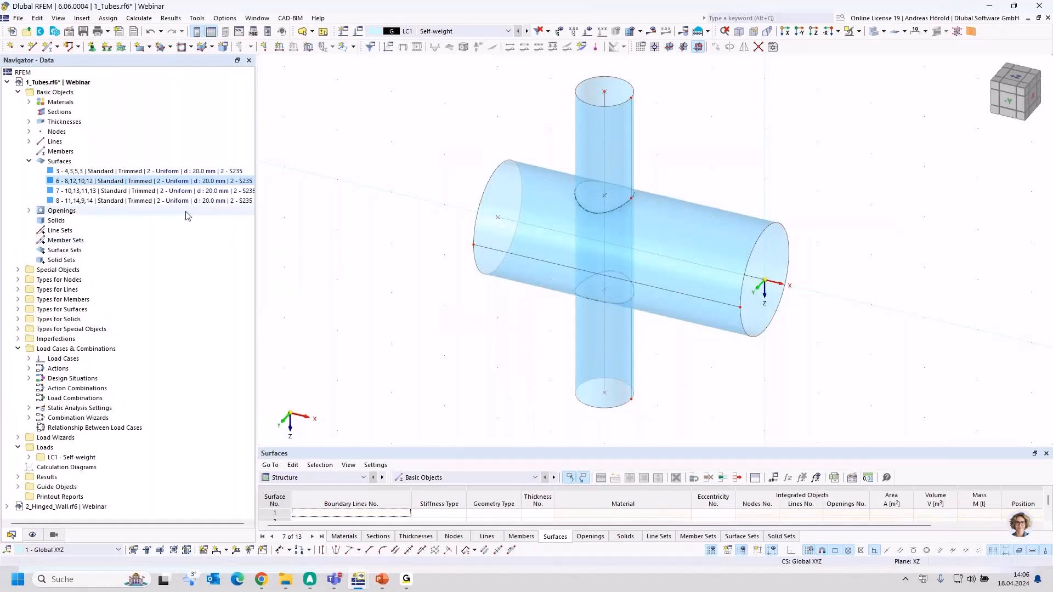
Step: Highlight the divided surfaces in turn and delete surface 7, the vertical pipe piece lying inside the horizontal pipe
left_click(106, 171)
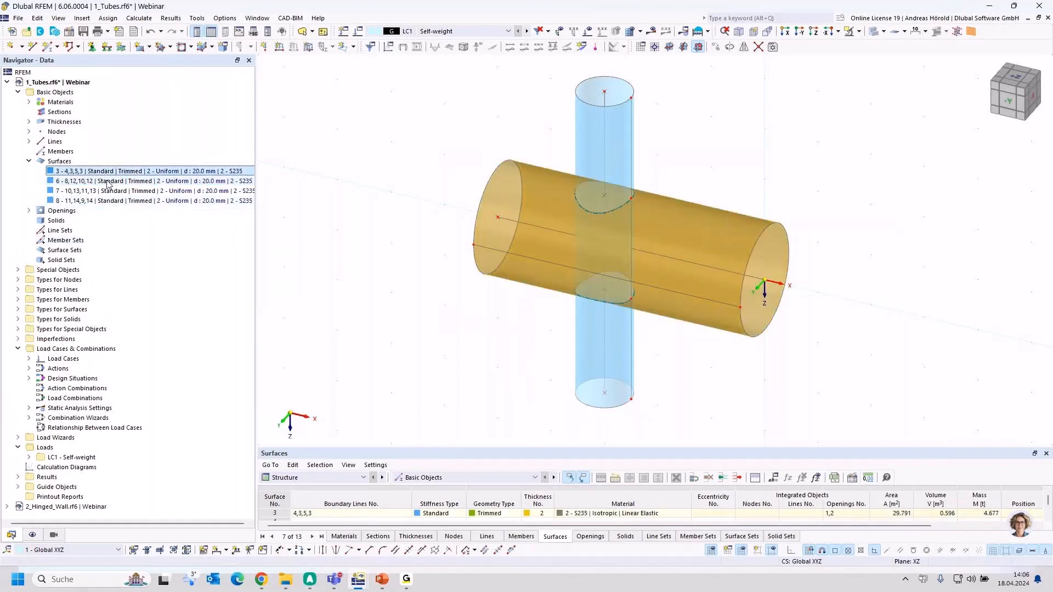
left_click(109, 181)
left_click(109, 191)
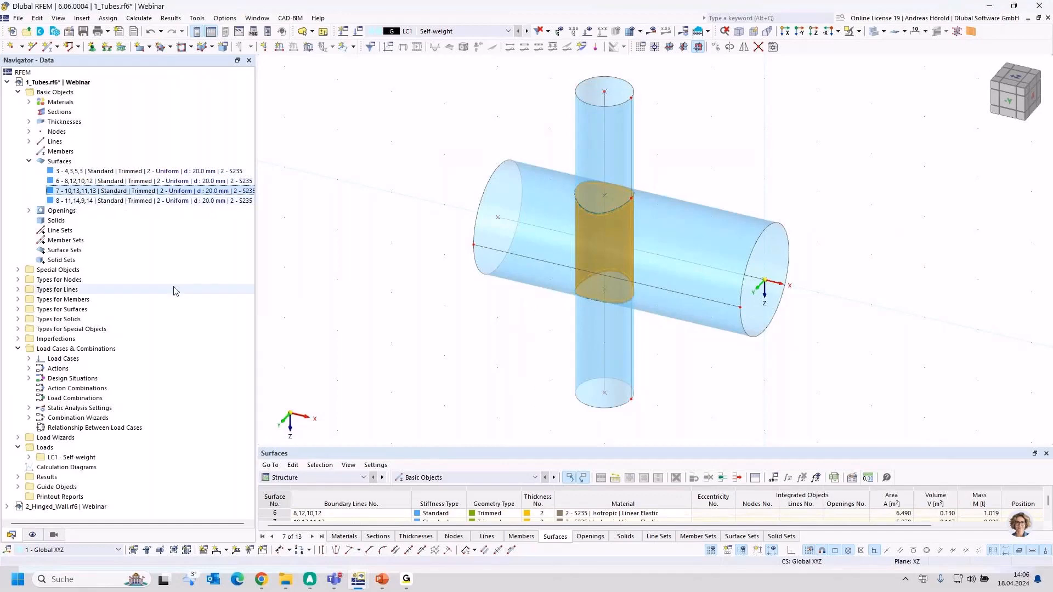
key("Delete")
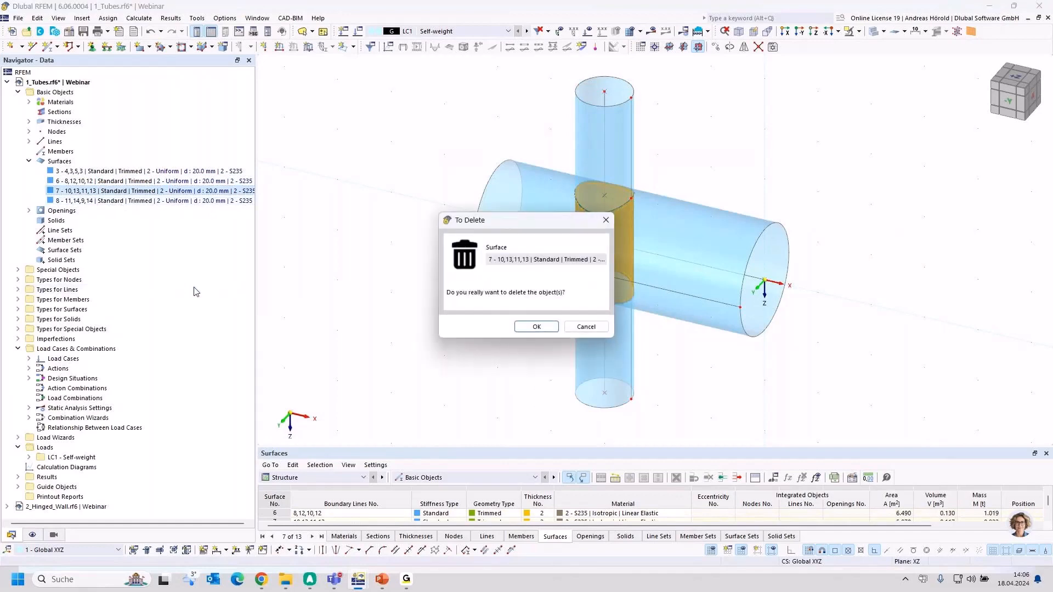
left_click(537, 328)
middle_click_drag(893, 305, 872, 324, "ctrl")
middle_click_drag(870, 277, 847, 310)
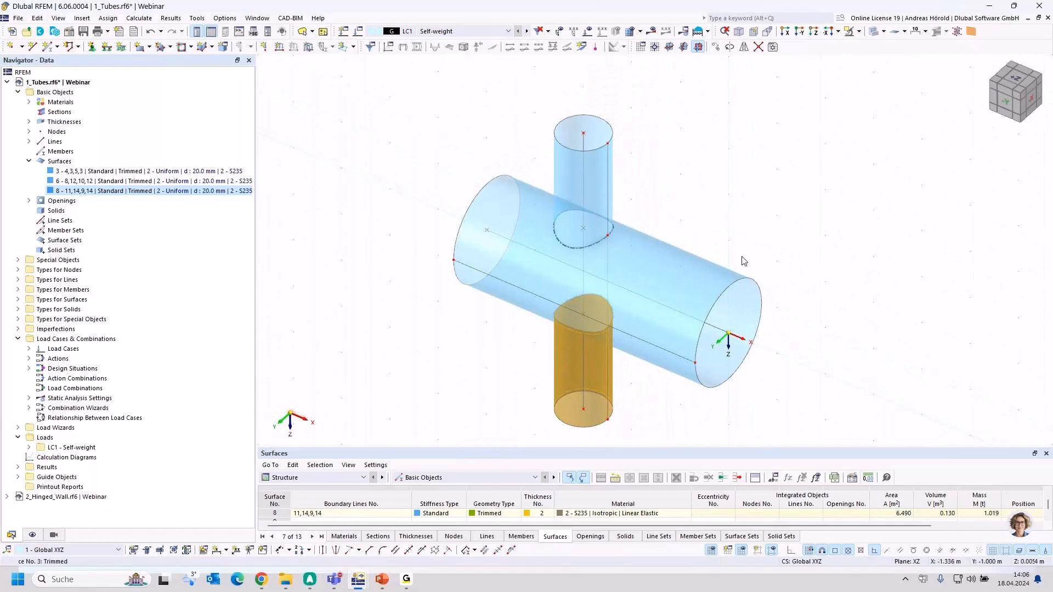
left_click(770, 210)
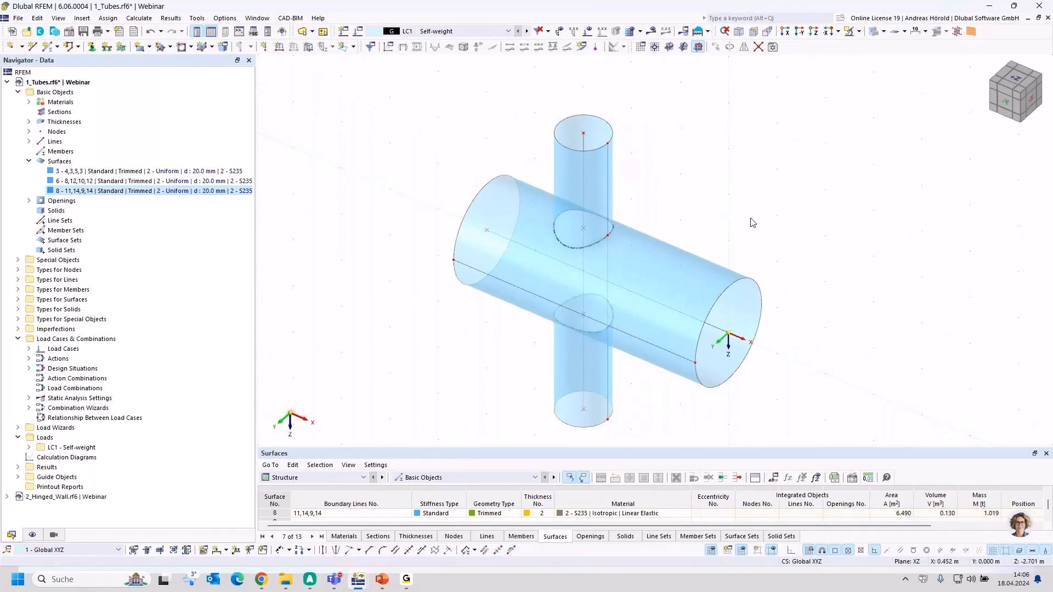
Step: Generate the finite element mesh for the intersected pipes and display it on the model
left_click(631, 32)
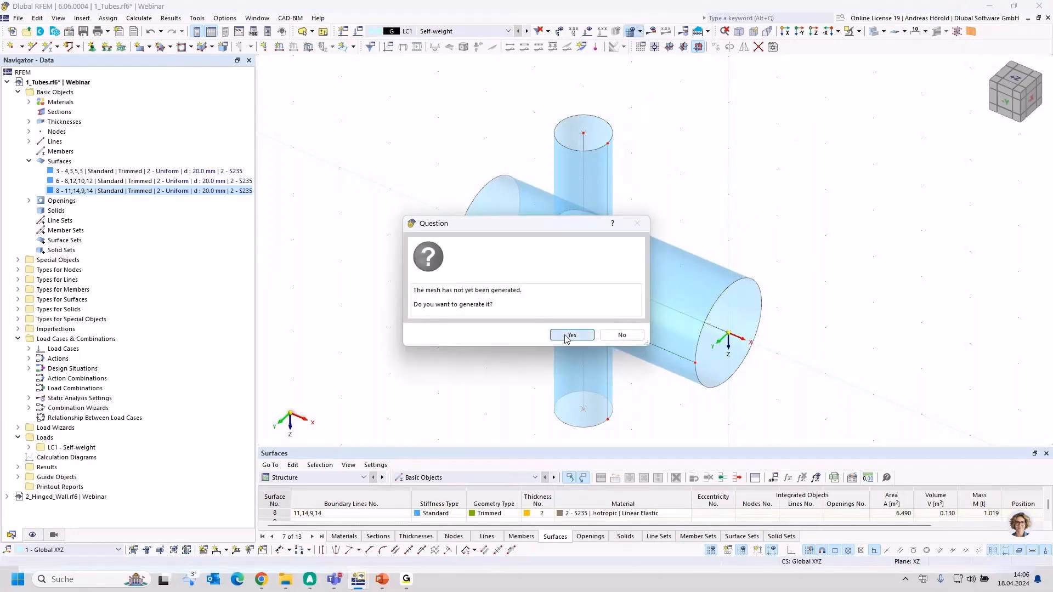
left_click(562, 336)
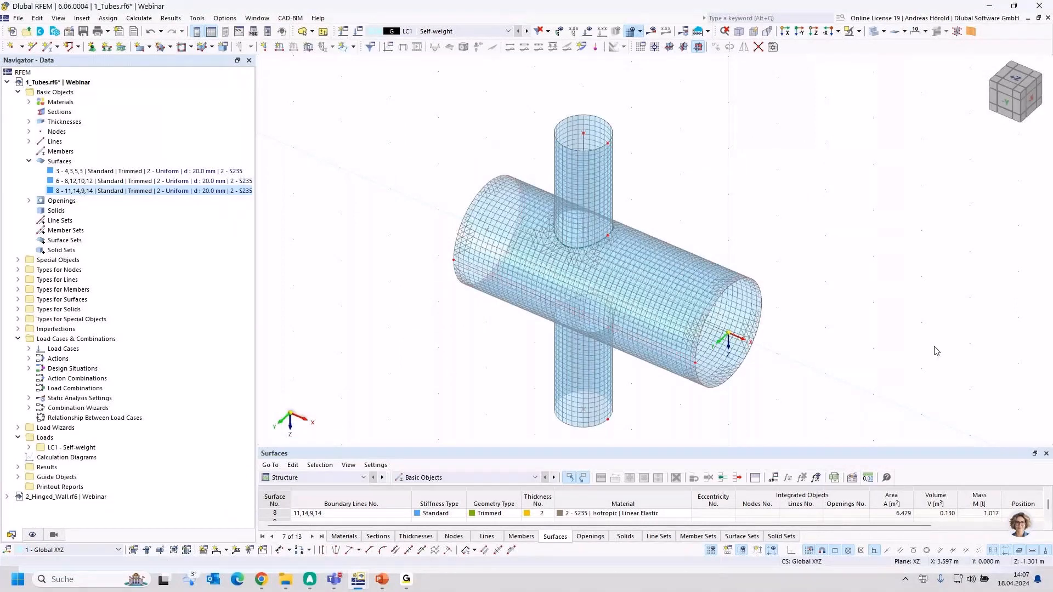
middle_click_drag(936, 351, 787, 280, "ctrl")
Step: Collapse the 1_Tubes model's data tree and switch to the 2_Hinged_Wall model
left_click(7, 82)
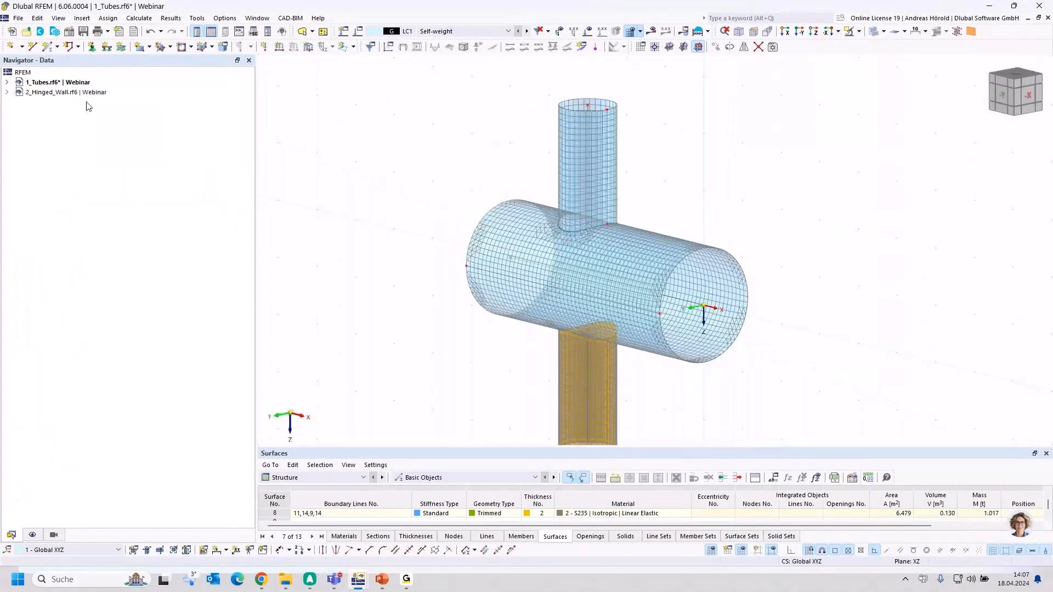
double_click(66, 91)
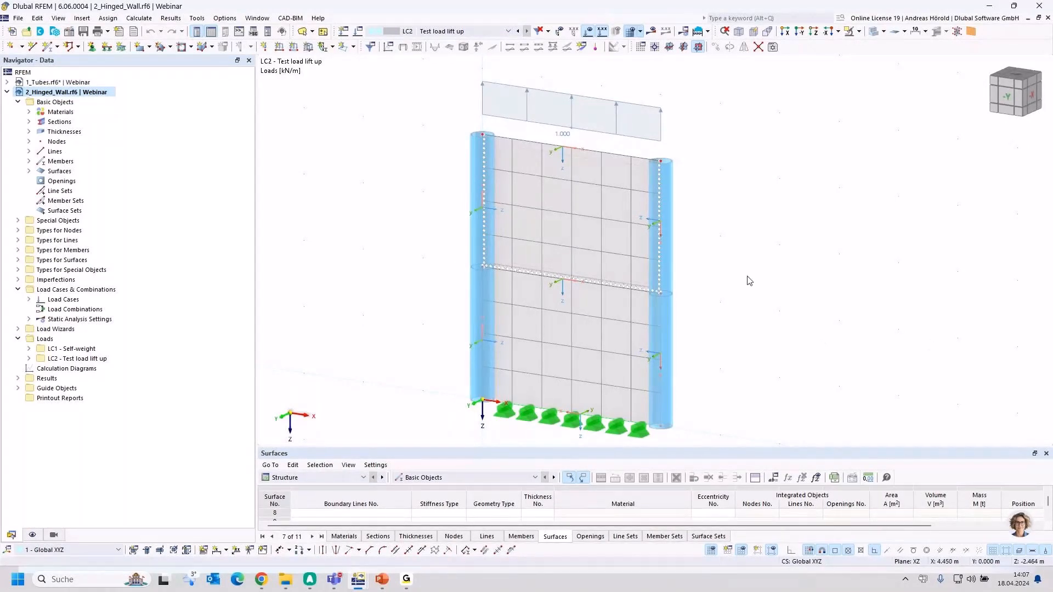
middle_click_drag(627, 332, 620, 314)
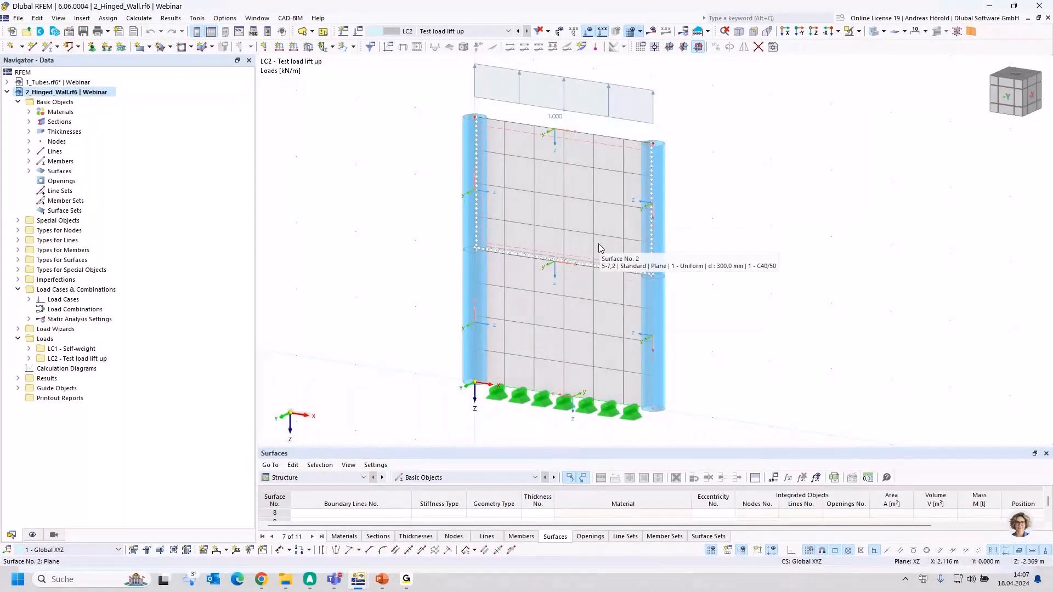
Step: Highlight the upper wall surface, then calculate load case LC2 - Test load lift up and display its global deformations
left_click(583, 225)
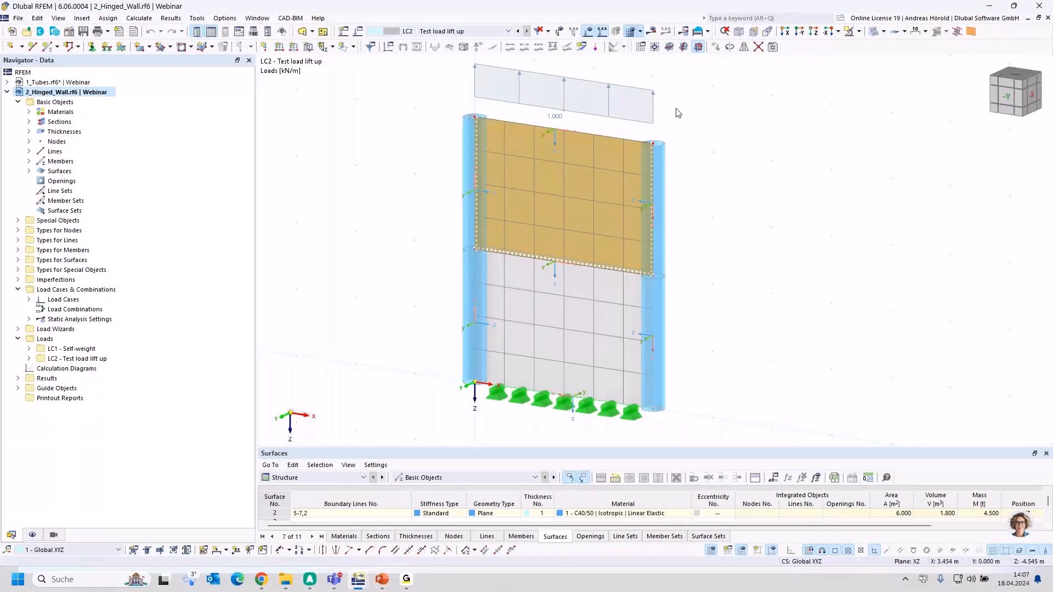
left_click(653, 33)
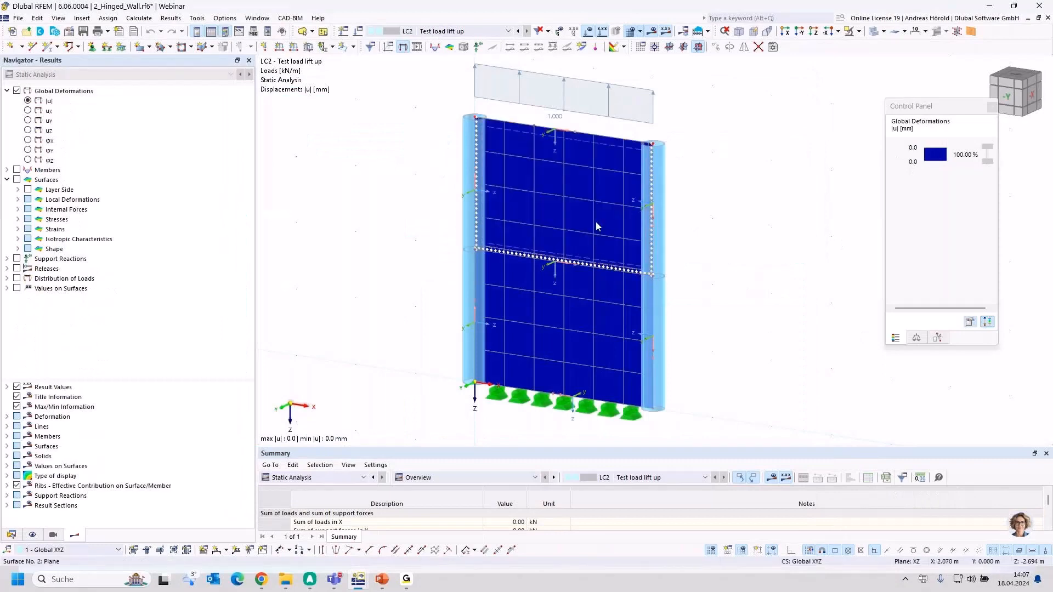
scroll(599, 257, "up", 4)
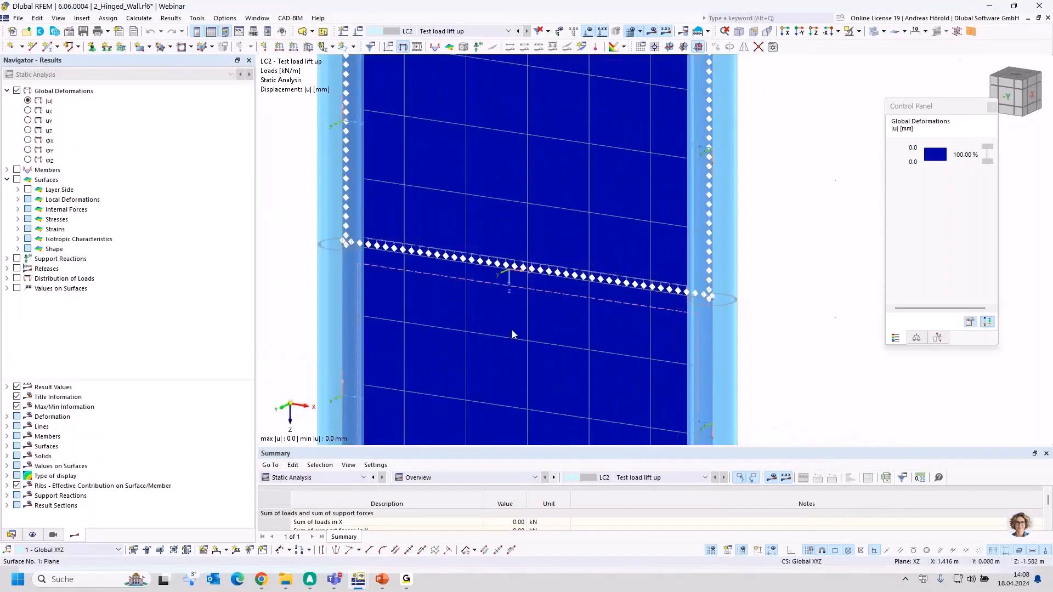
Step: Review the hinge conditions of the horizontal line hinge between the two wall panels and close them without changes
double_click(569, 277)
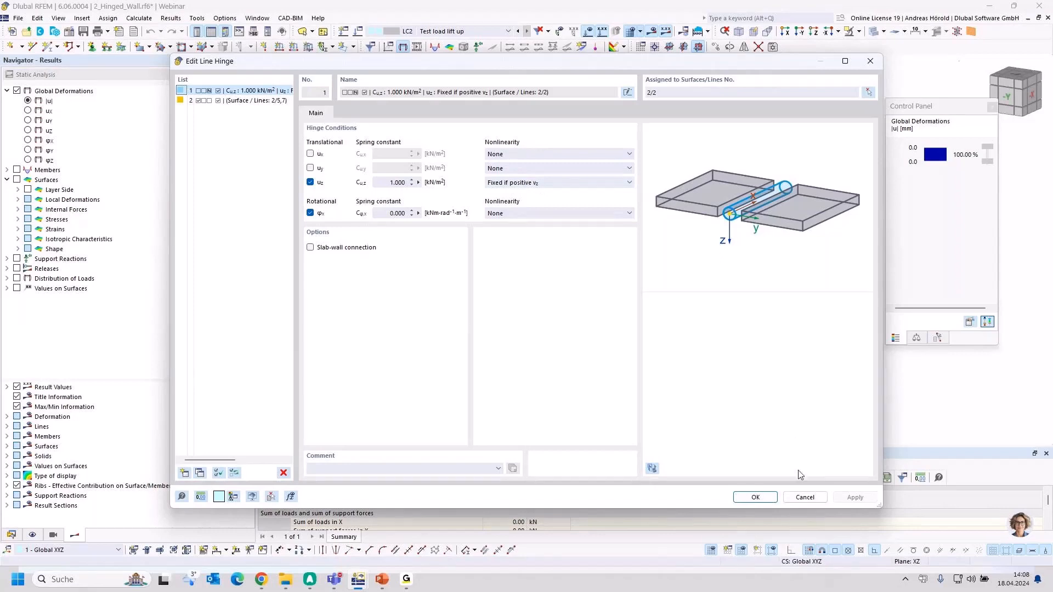
left_click(804, 497)
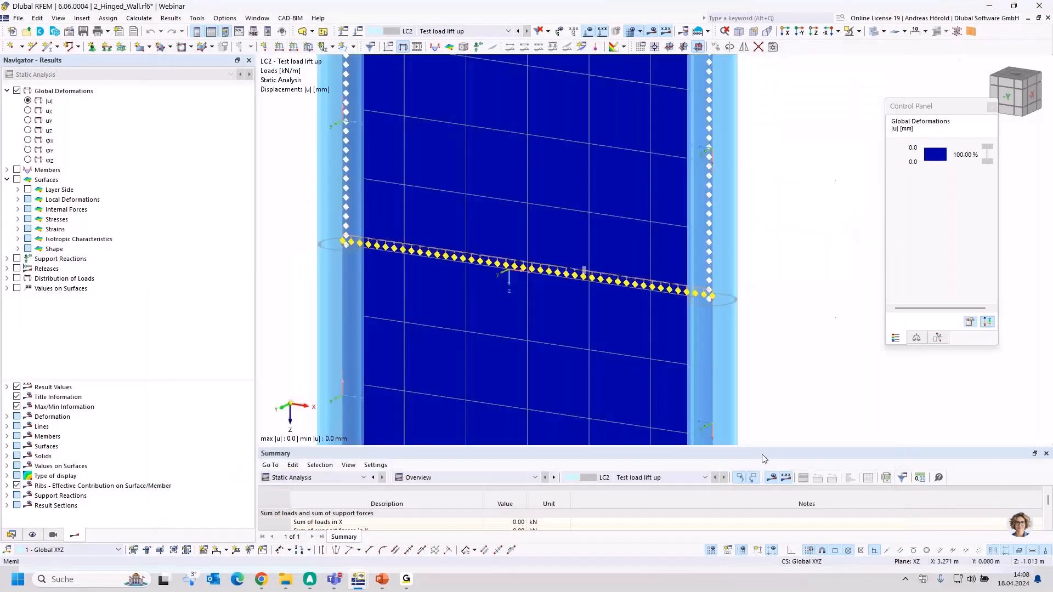
scroll(541, 312, "down", 1)
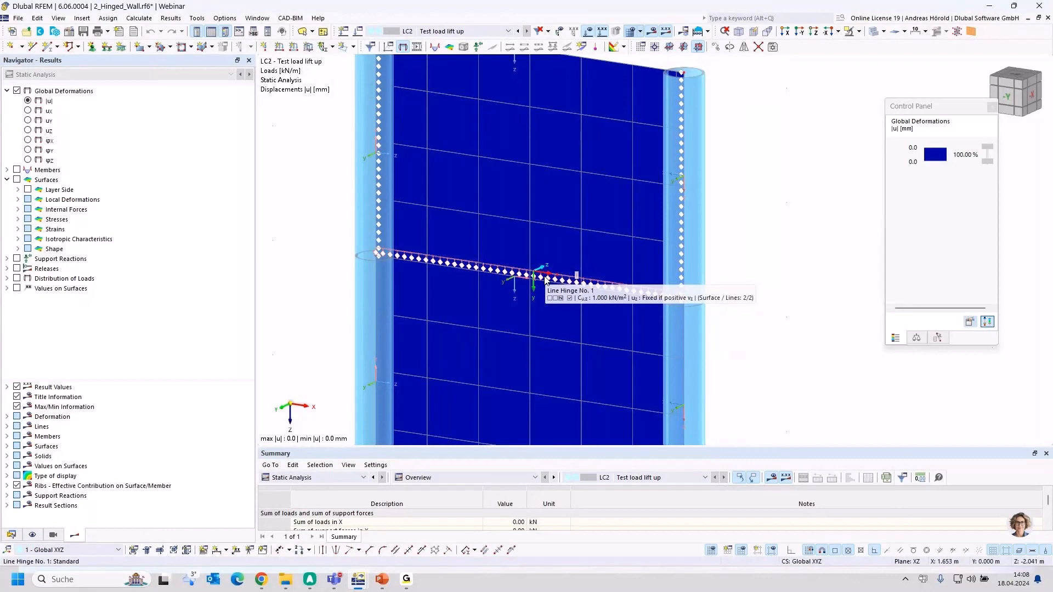
Step: Display the line hinge axis systems x, y, z and examine the axes of the horizontal hinge
left_click(36, 534)
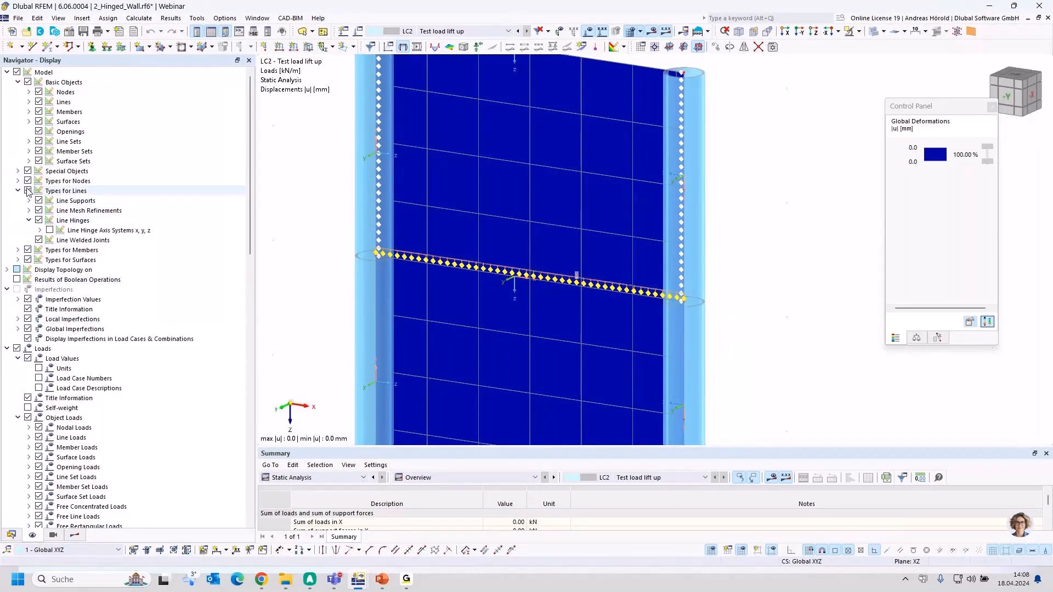
left_click(50, 231)
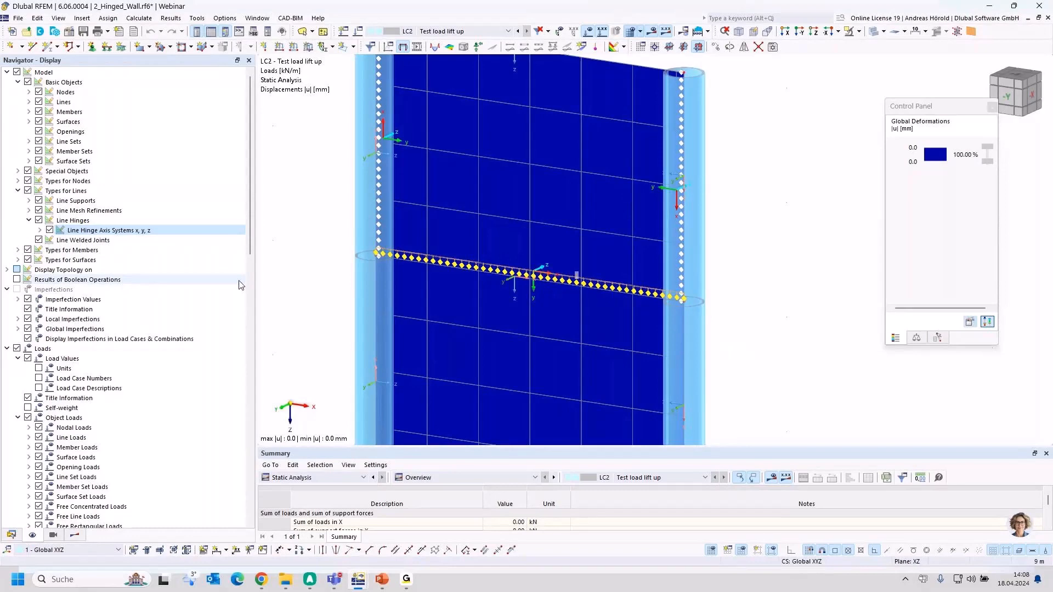
scroll(536, 292, "up", 3)
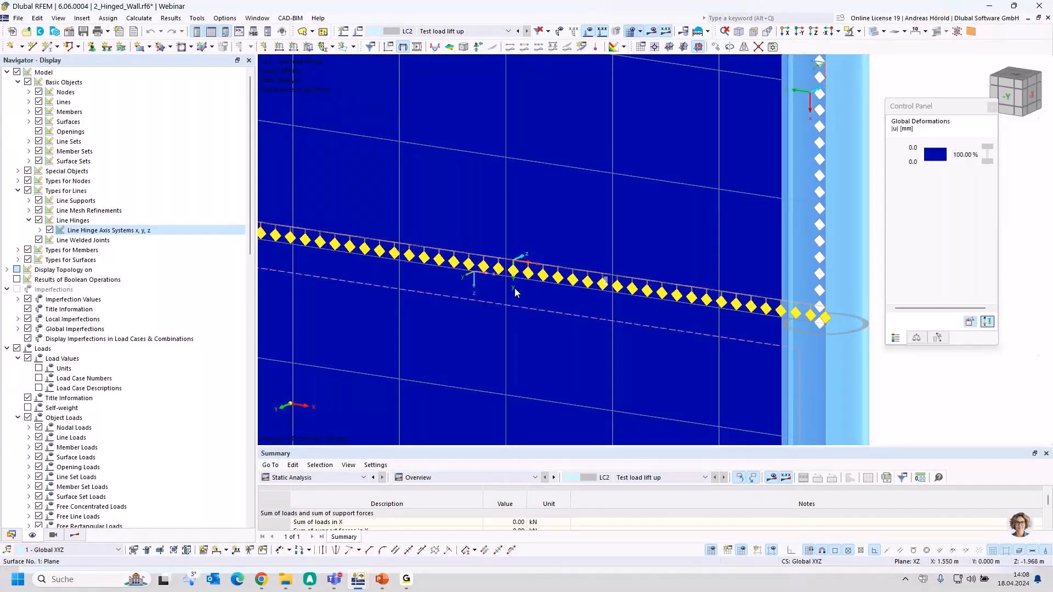
scroll(518, 279, "down", 2)
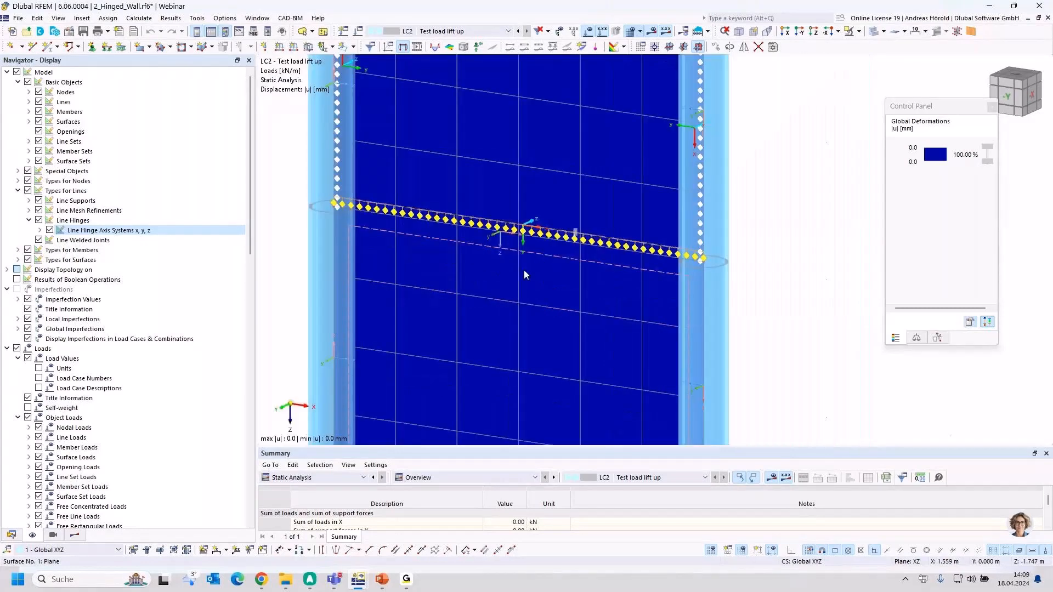
Step: In the horizontal line hinge, set the uz nonlinearity to None and deactivate the uz release
double_click(560, 237)
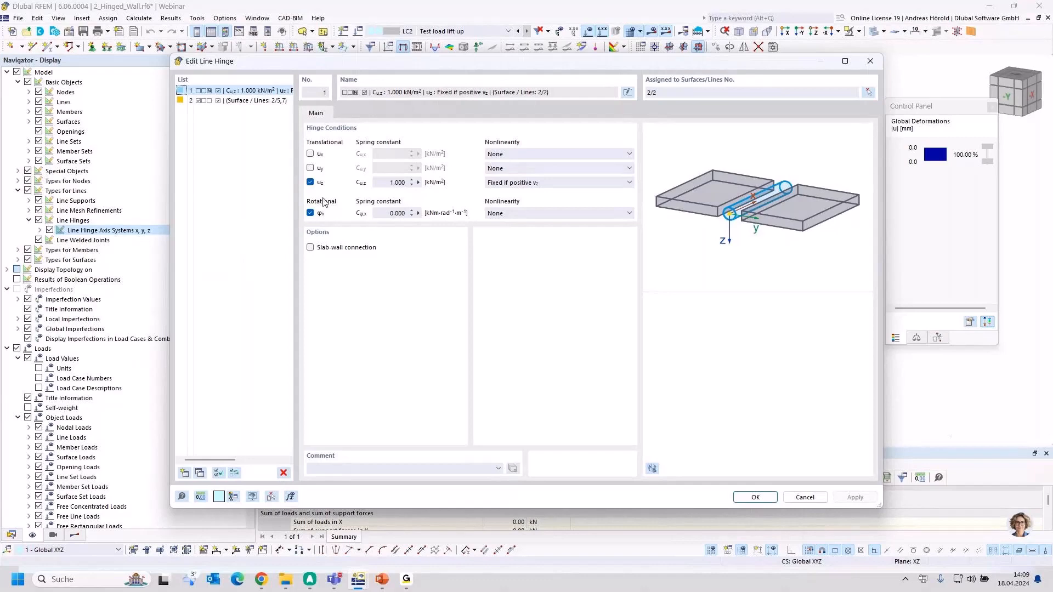
left_click(555, 188)
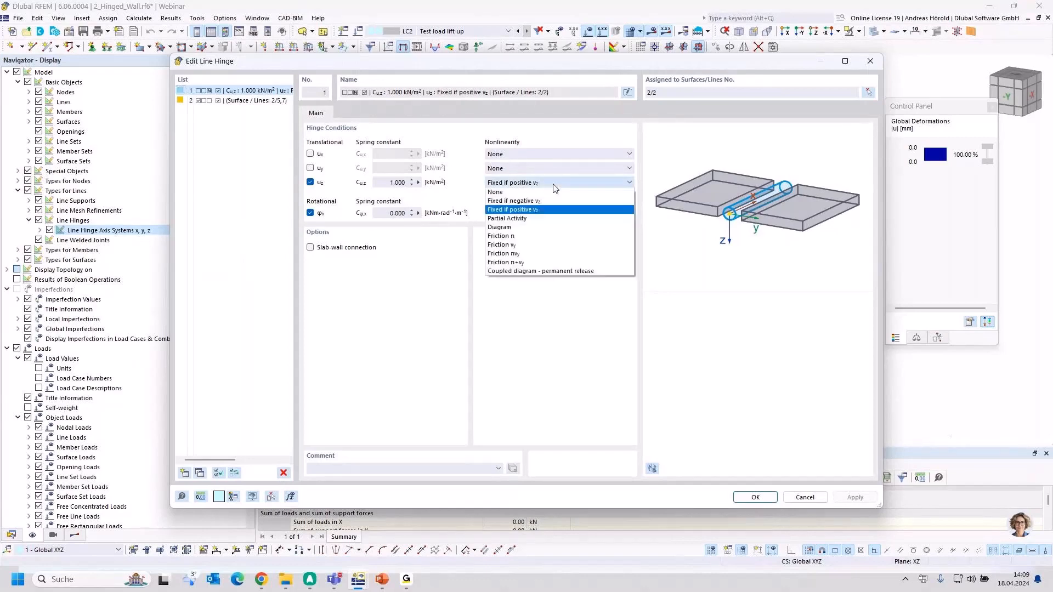
left_click(553, 195)
left_click(311, 182)
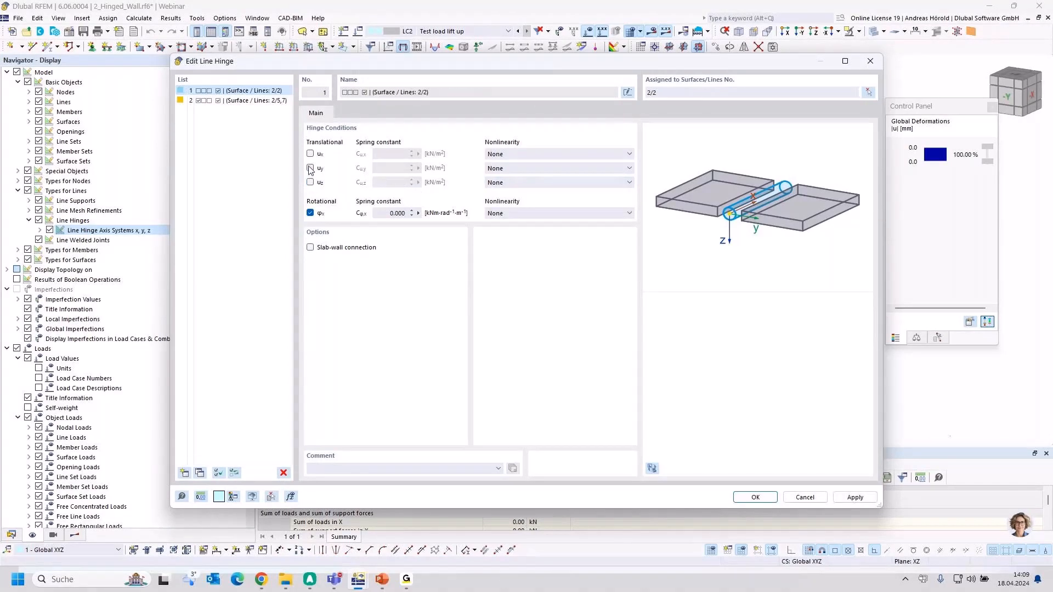
Step: Activate the hinge's uy release with a spring constant of 1 kN/m² and the nonlinearity Fixed if positive vy, and accept the changes
left_click(310, 169)
left_click(387, 172)
type("1")
left_click(539, 170)
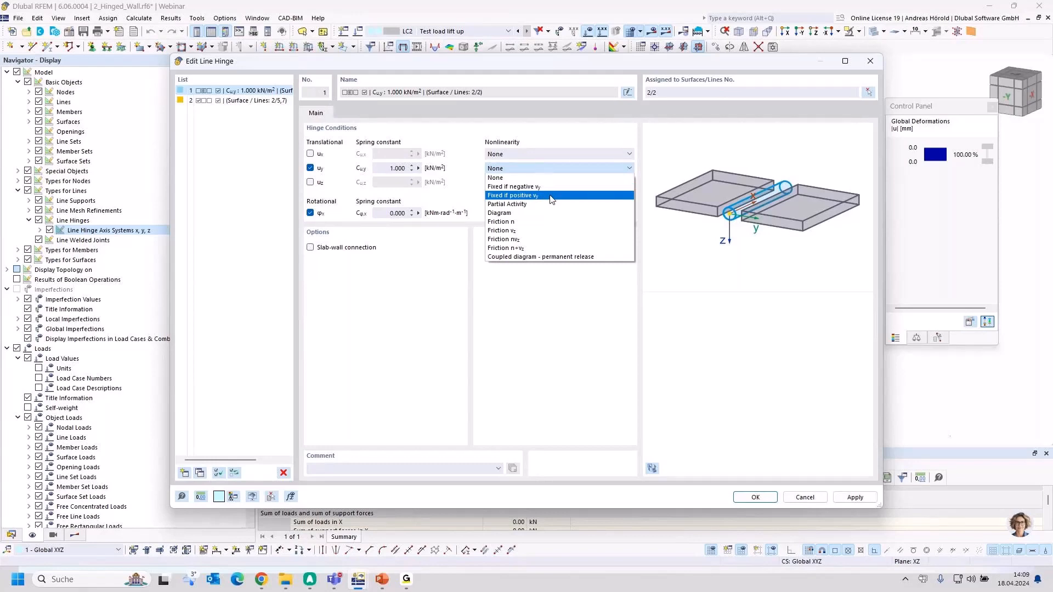
left_click(550, 196)
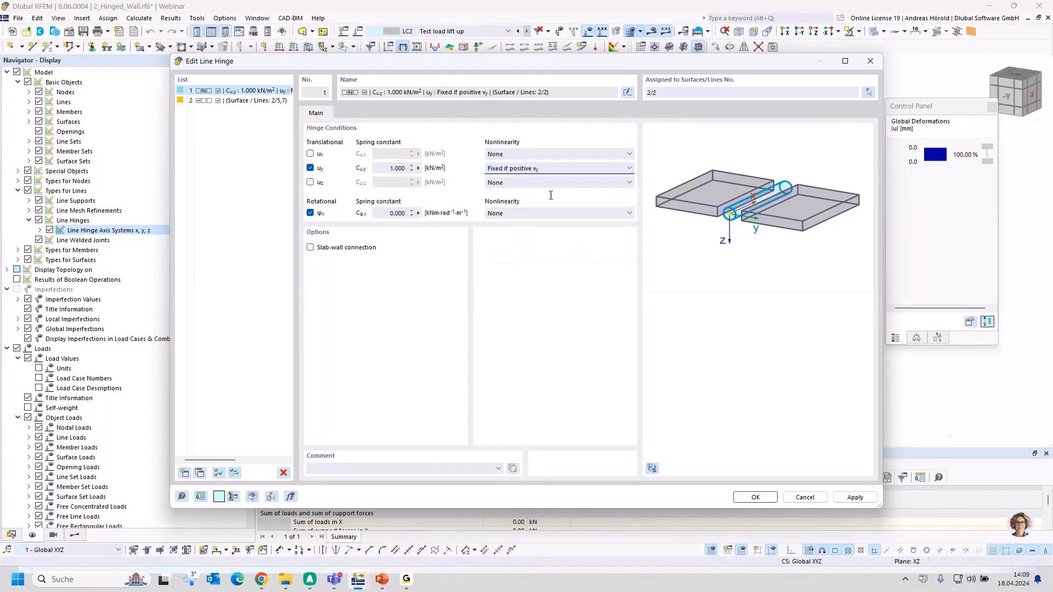
left_click(753, 498)
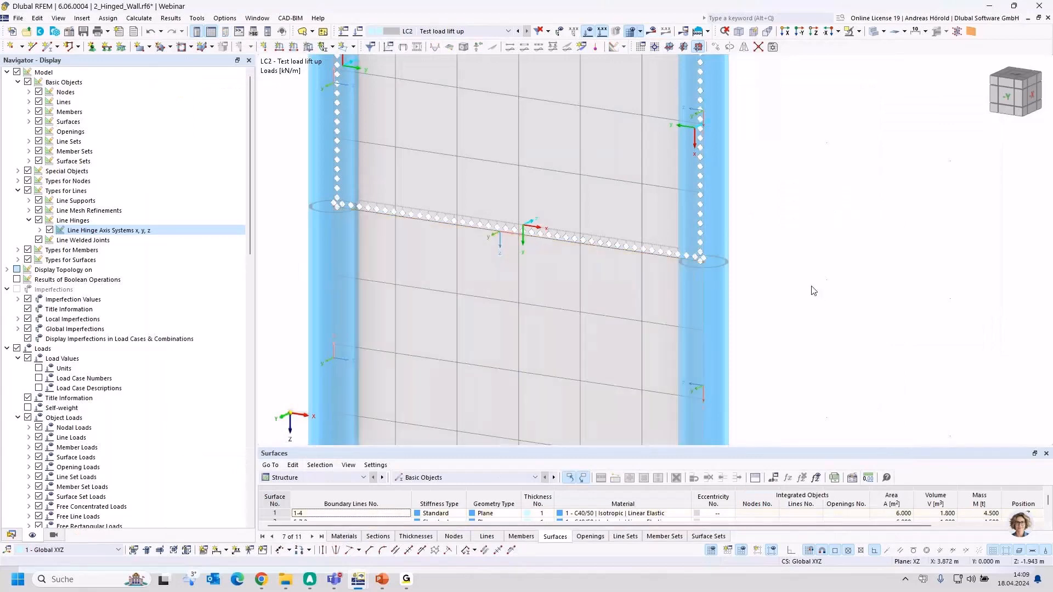
Step: Recalculate load case LC2 with the modified line hinge and display the wall's global deformations
scroll(750, 144, "down", 2)
middle_click_drag(752, 143, 720, 247)
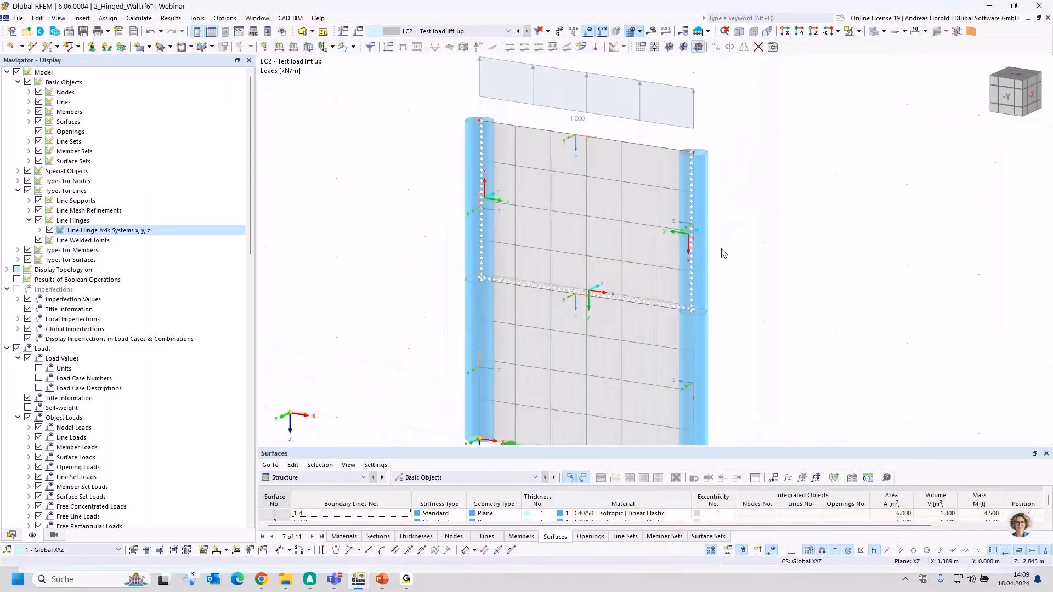
left_click(651, 32)
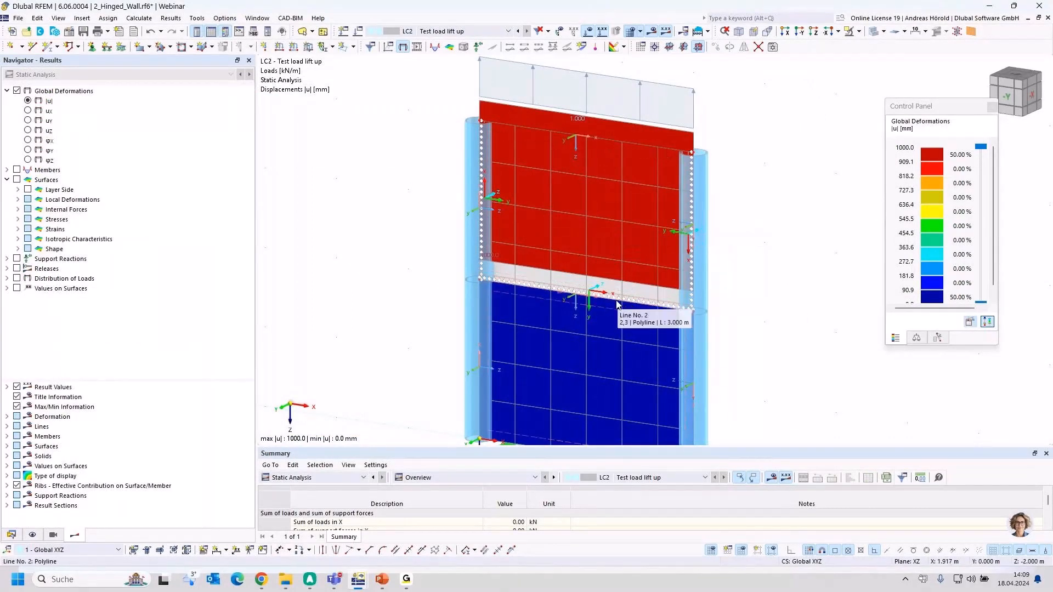
scroll(616, 303, "up", 1)
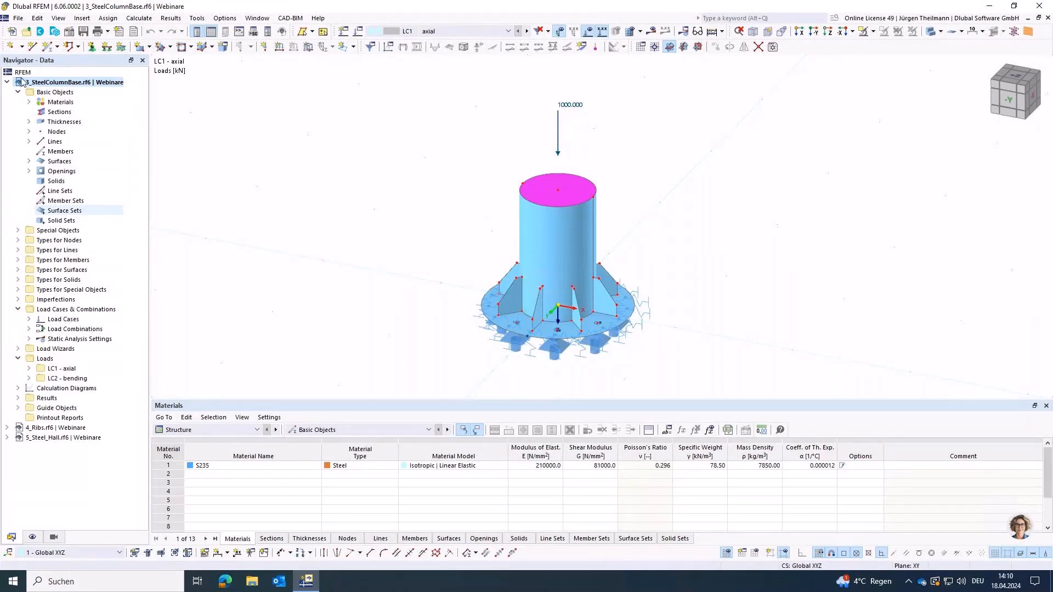
Step: Browse the Dlubal Center block library down to the 3D blocks in the Frames category, and close the library
left_click(42, 34)
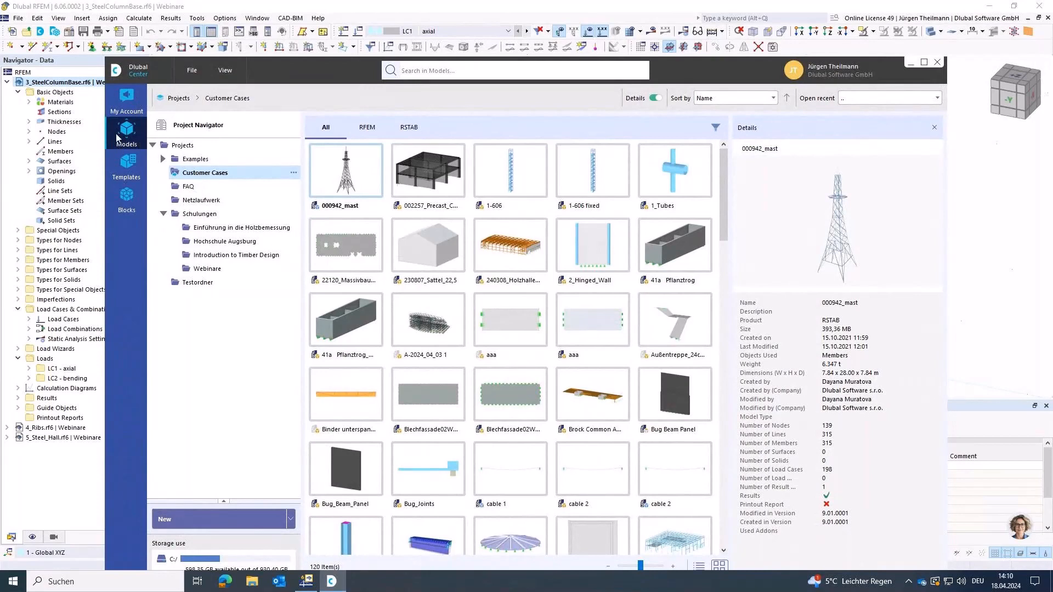
left_click(129, 200)
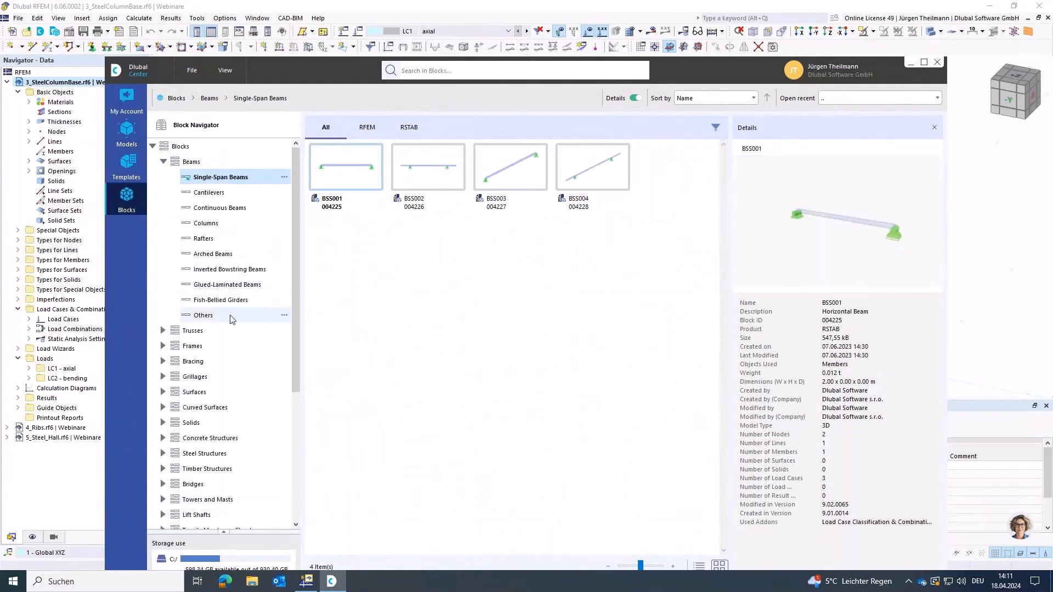
left_click(163, 331)
left_click(163, 361)
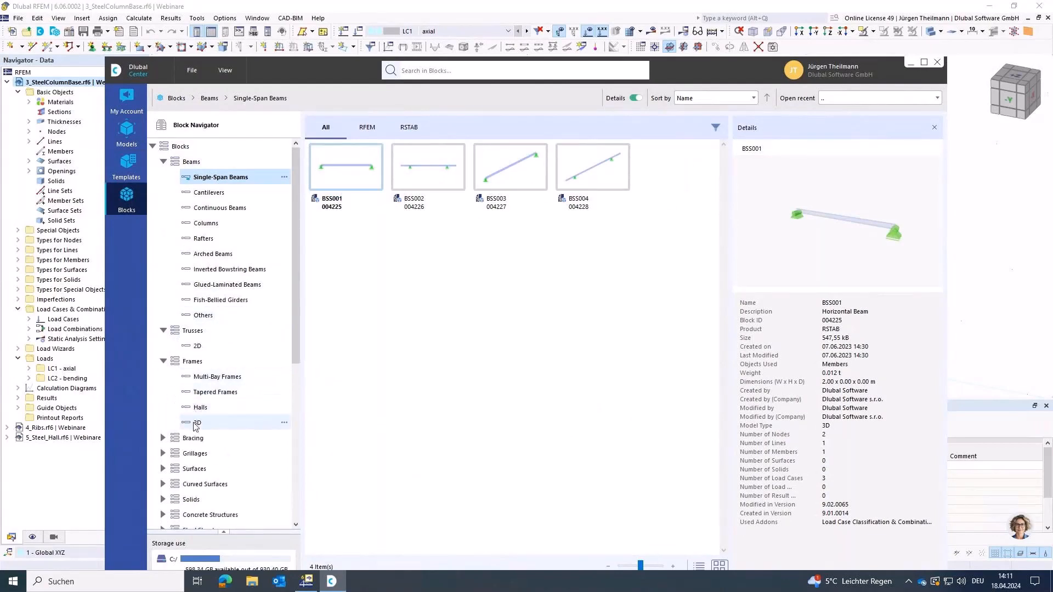
left_click(195, 424)
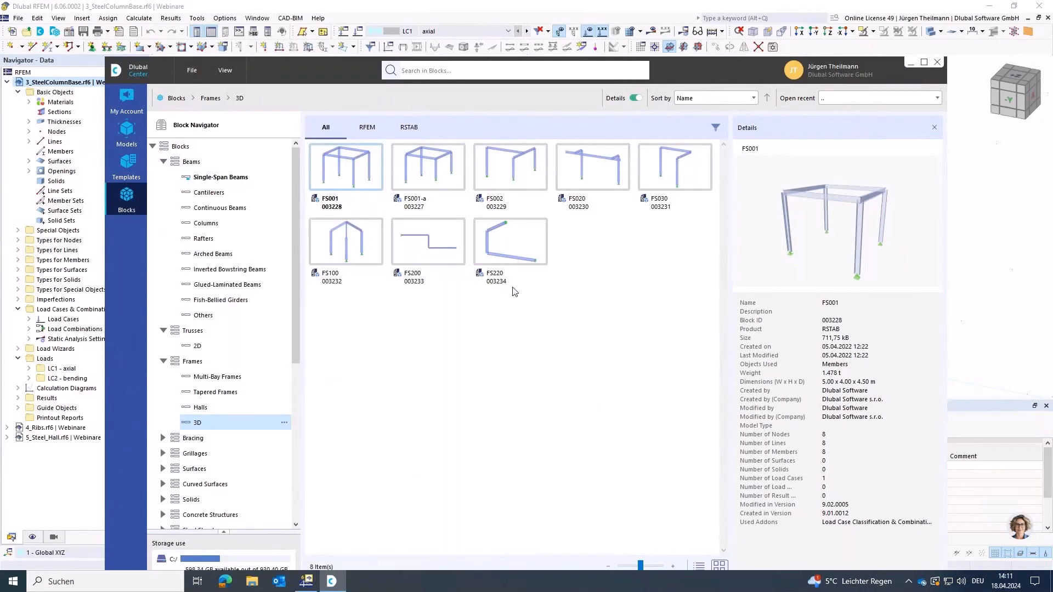
left_click(939, 62)
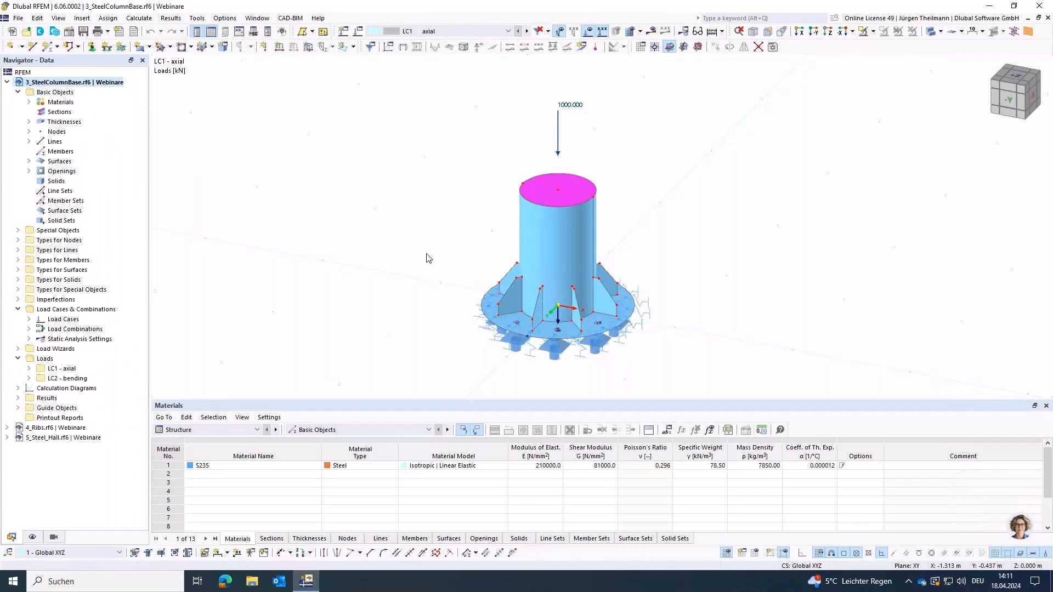
Step: Start saving the steel column base model as a block and name the block My_Foot
middle_click_drag(425, 255, 416, 232)
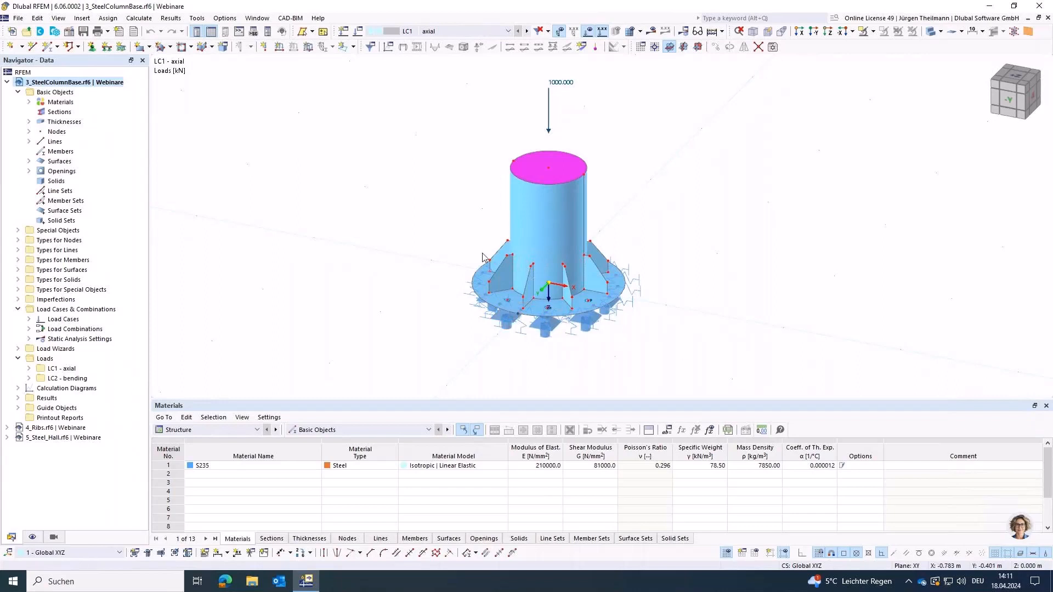
middle_click_drag(621, 323, 599, 310, "ctrl")
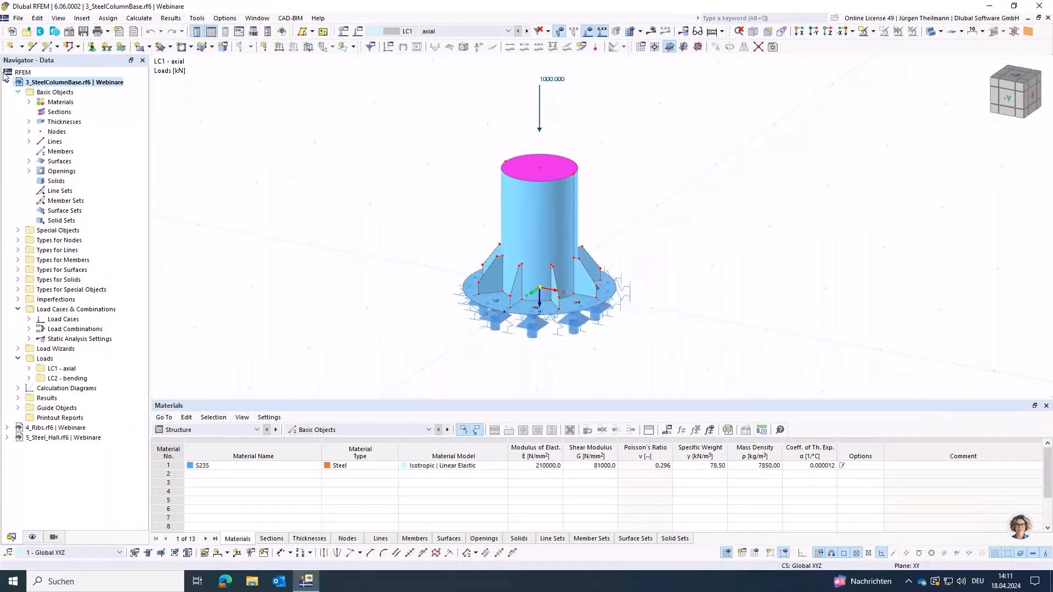
left_click(18, 18)
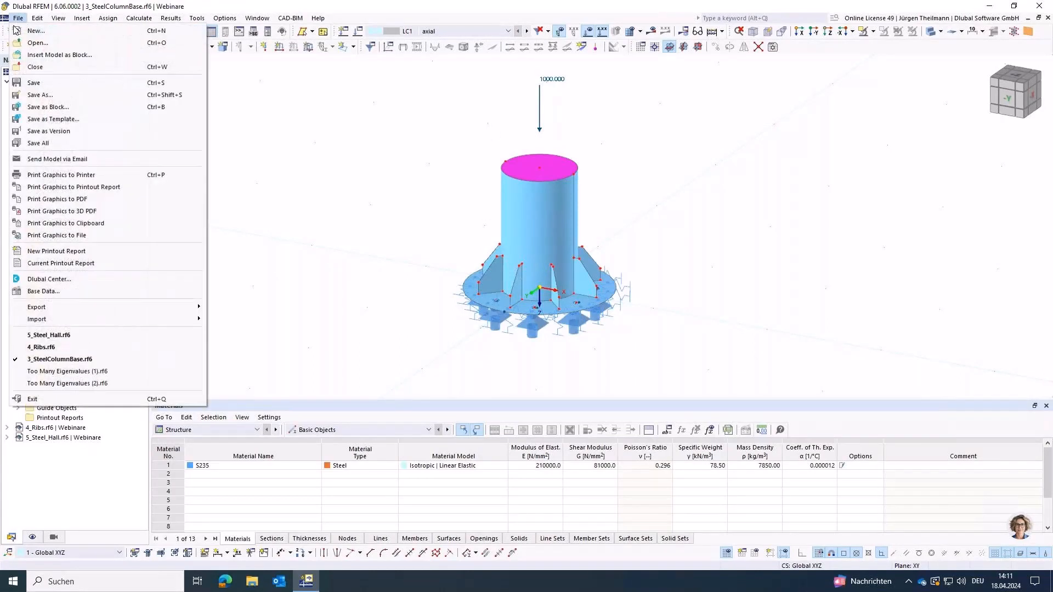
left_click(48, 108)
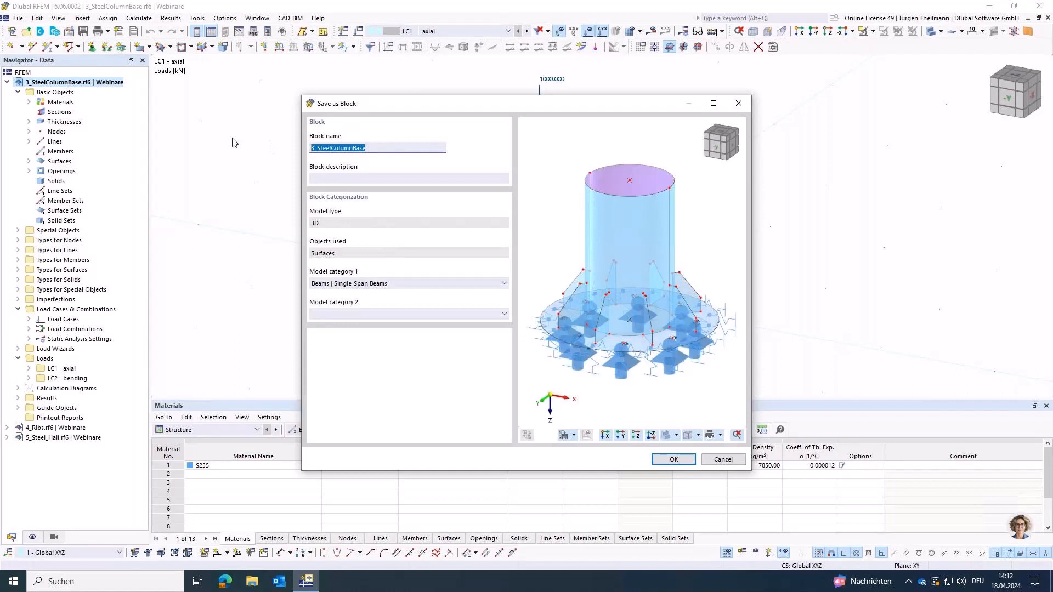
type("My_Foot")
Step: Assign the block to model category Steel Structures | Columns and save it
left_click(504, 284)
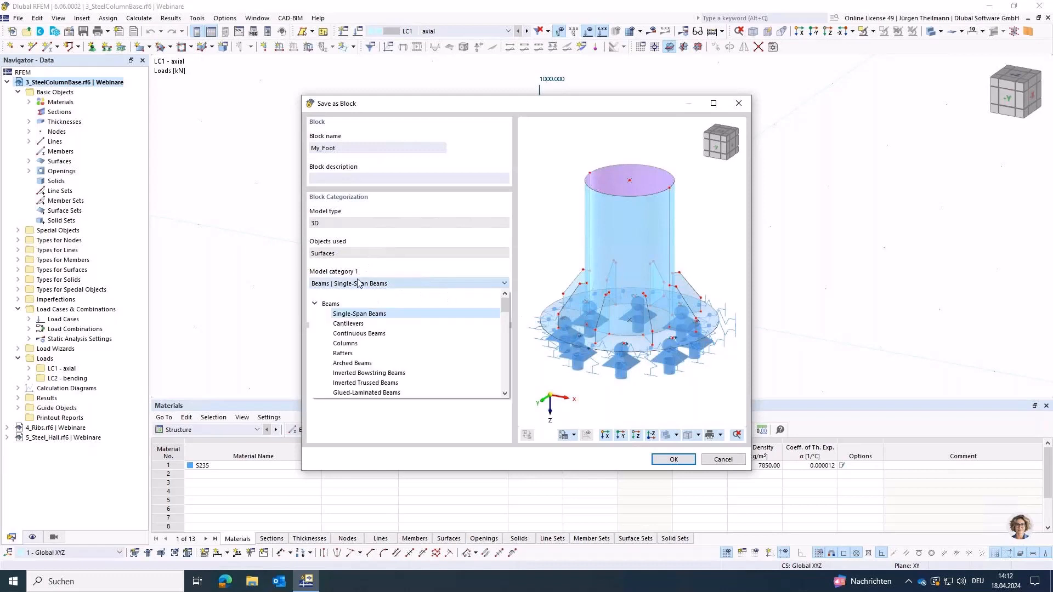
left_click(317, 303)
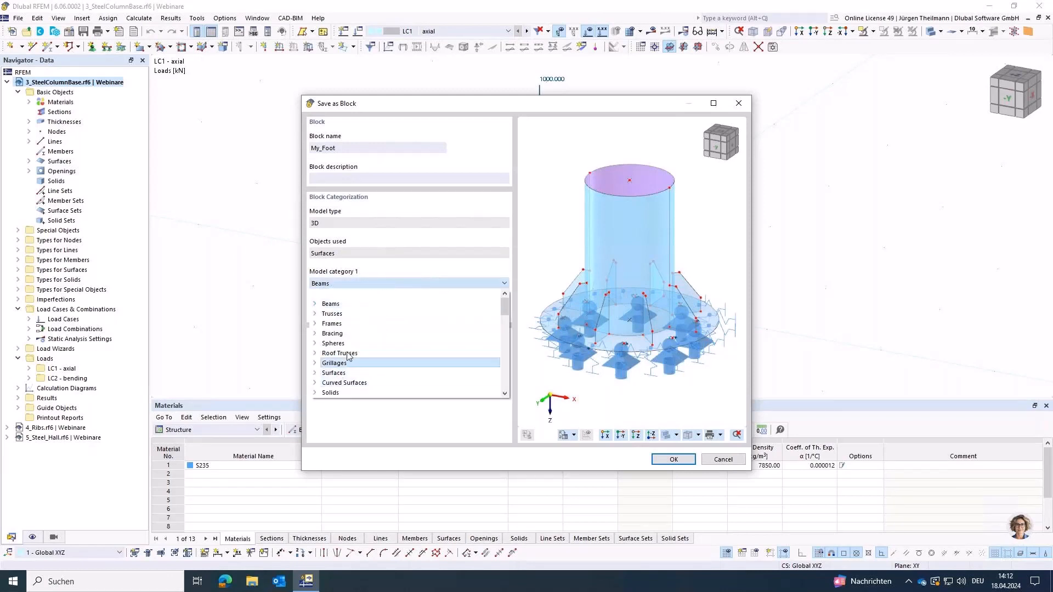
scroll(460, 360, "down", 1)
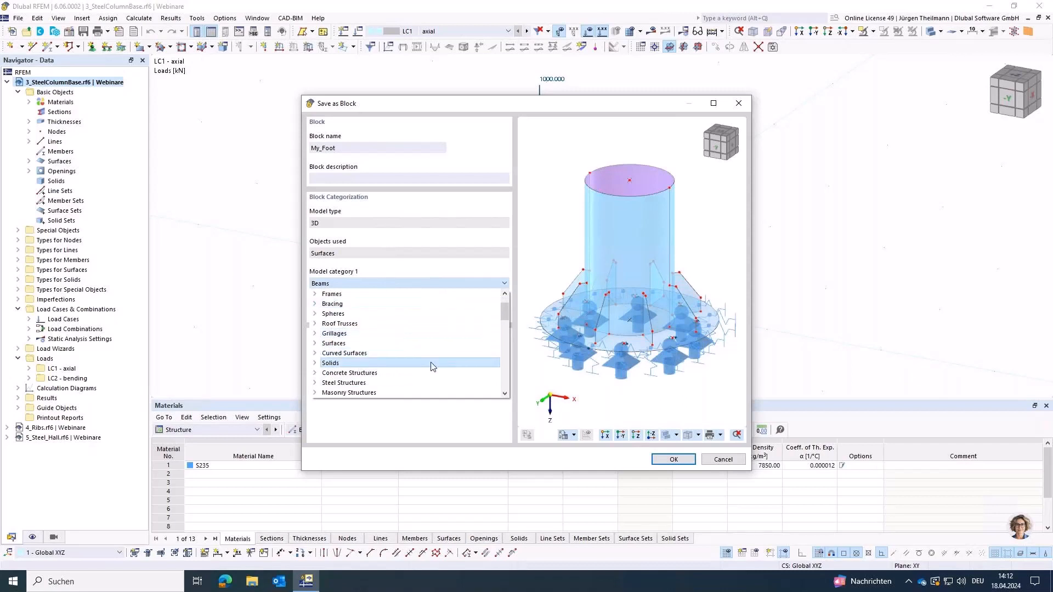
scroll(370, 364, "down", 1)
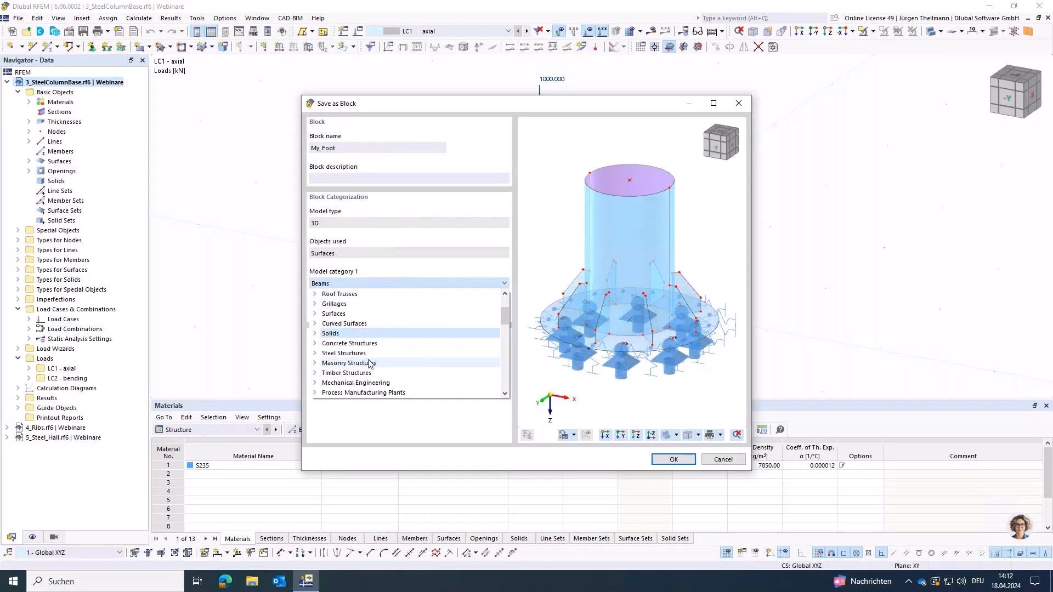
left_click(317, 353)
scroll(329, 356, "down", 1)
left_click(355, 364)
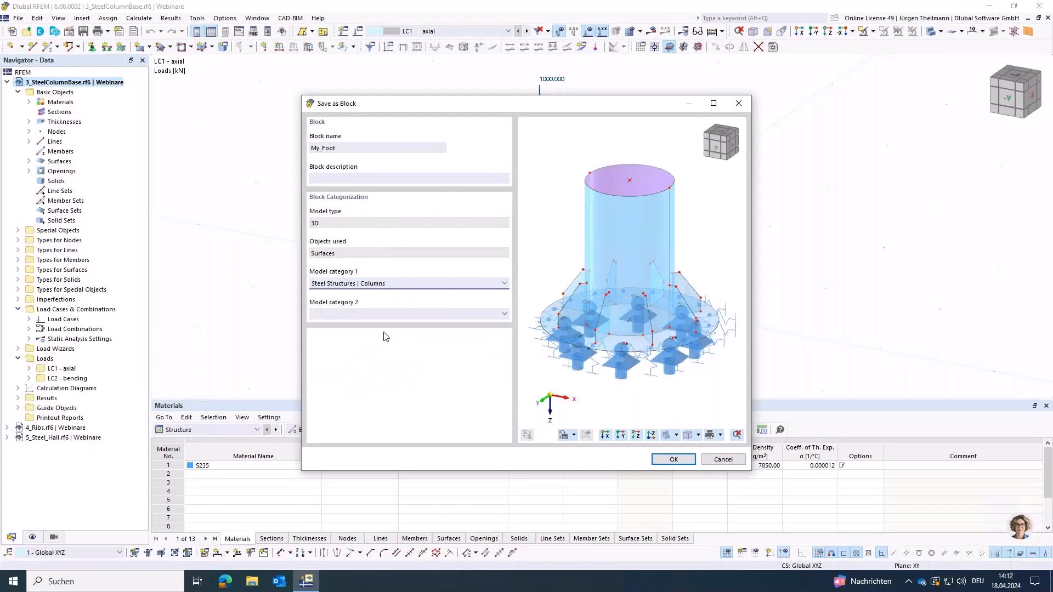
left_click(671, 461)
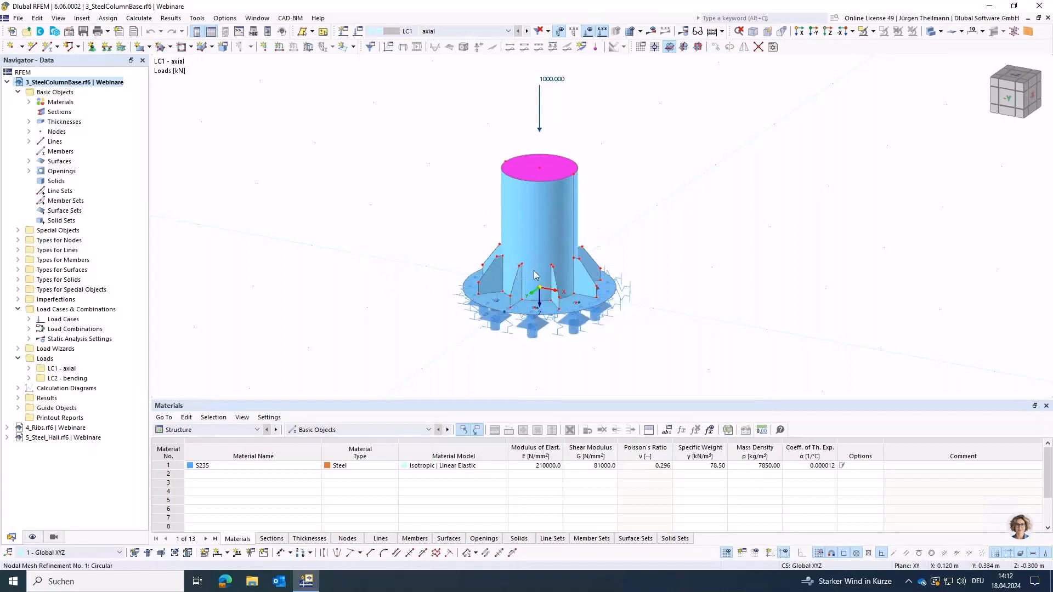
Step: Pick the My_Foot block from the Steel Structures | Columns category for insertion into the current model
middle_click_drag(535, 274, 296, 247)
scroll(295, 247, "down", 3)
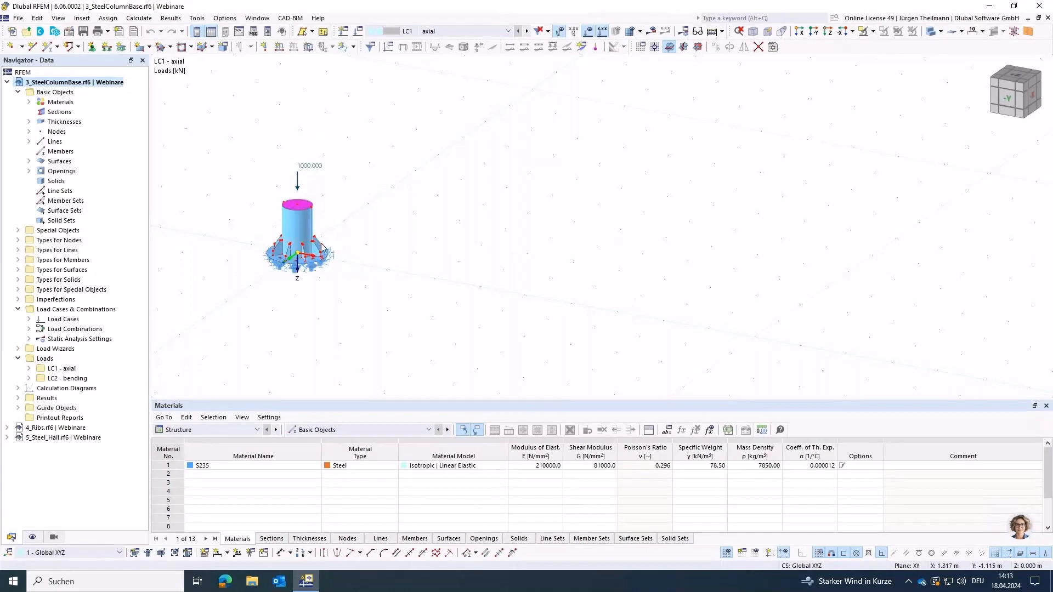
left_click(56, 33)
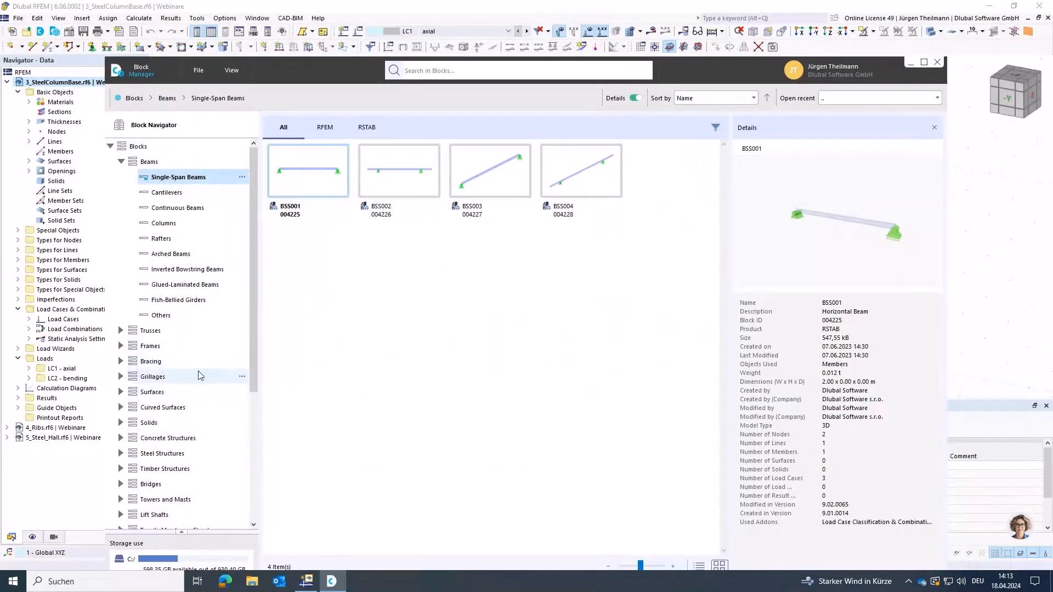
left_click(120, 454)
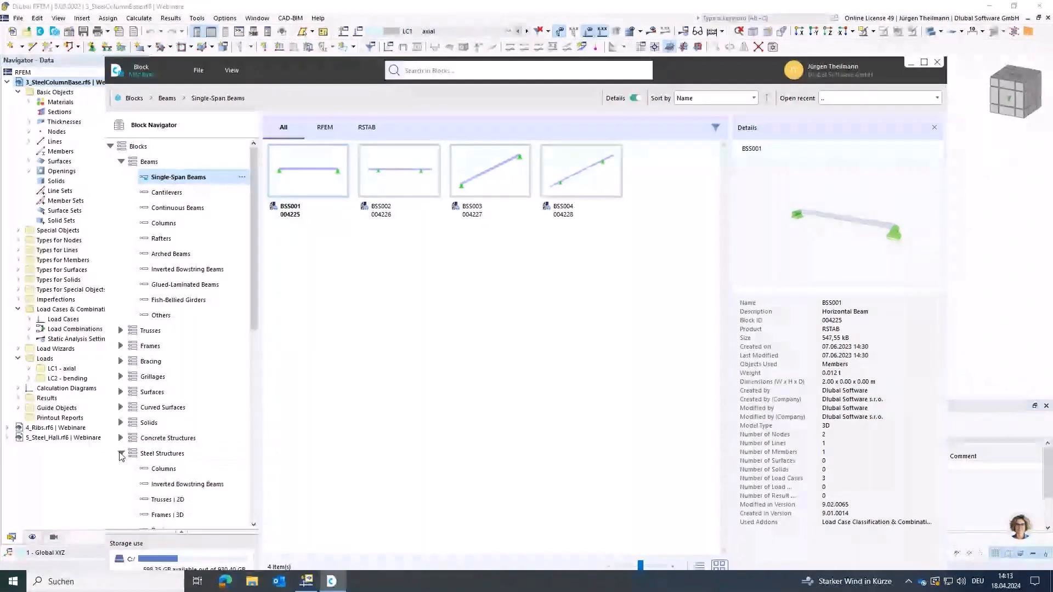
left_click(155, 470)
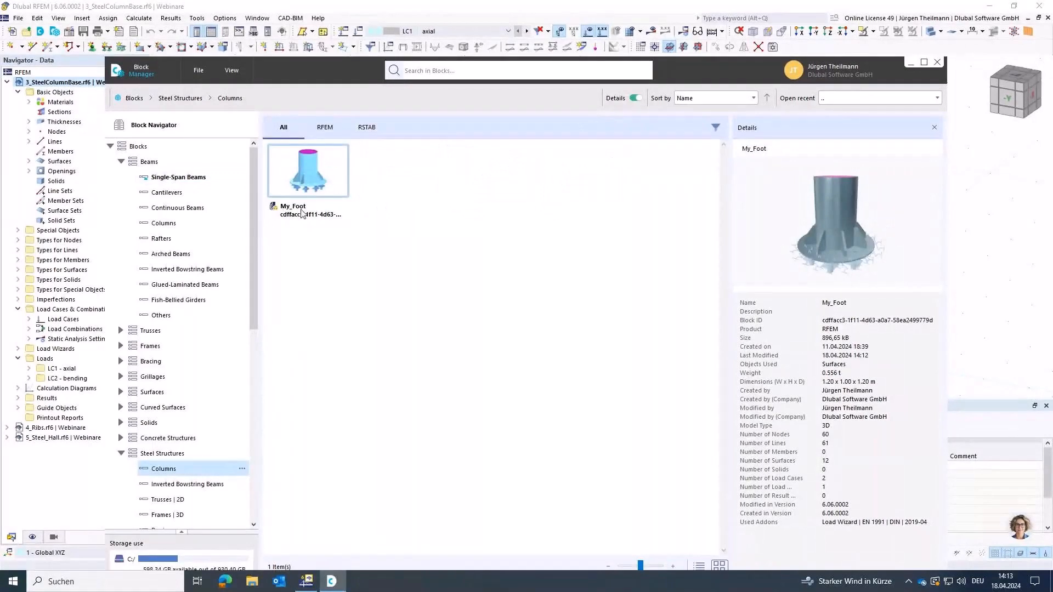
double_click(314, 170)
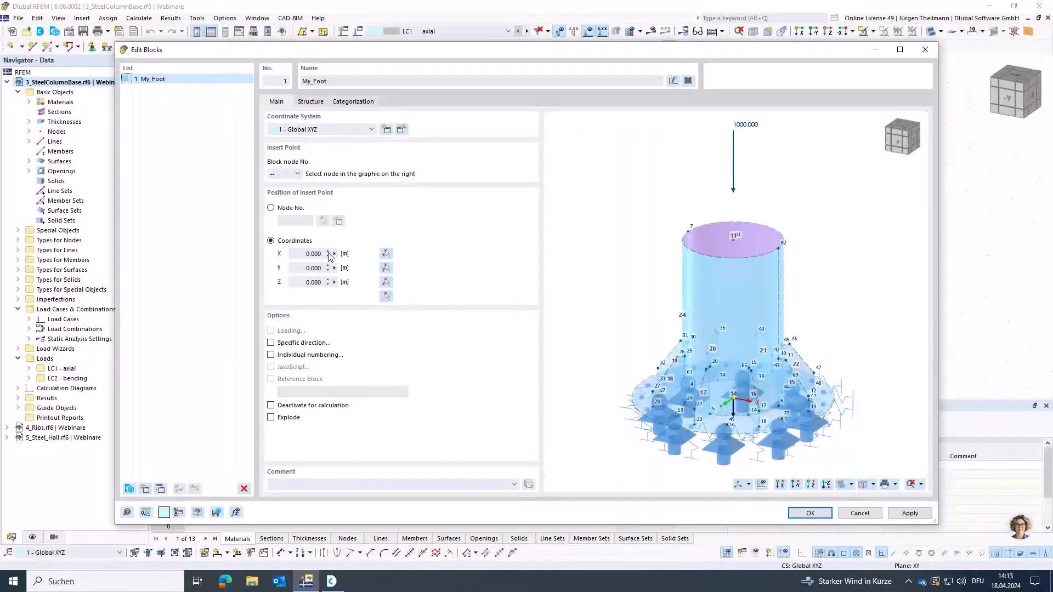
Step: Set the block's insert point graphically at X 0, Y -10, Z 0 m and insert the block
left_click(386, 296)
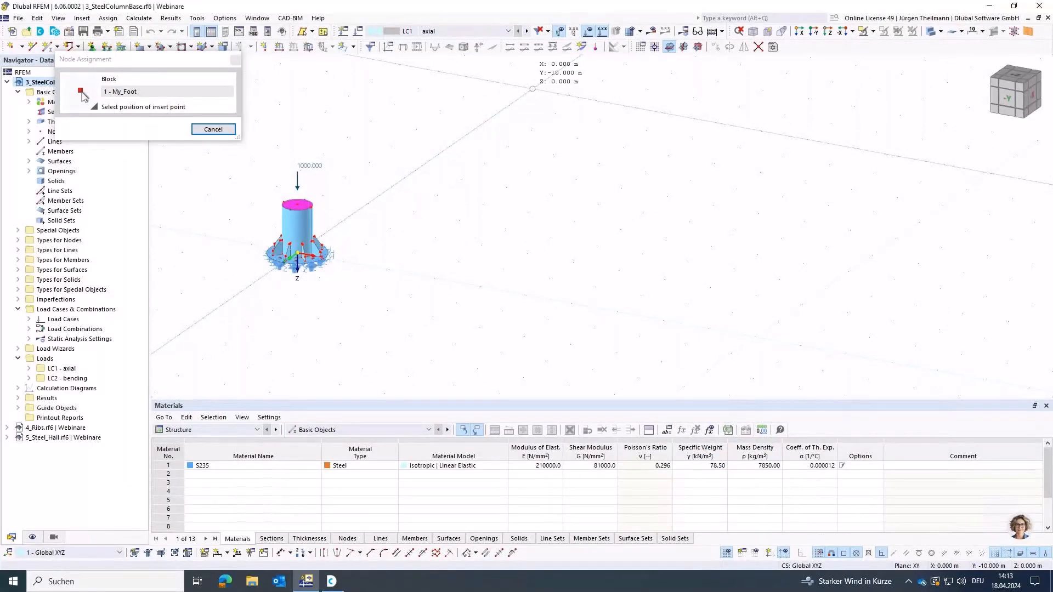
left_click(532, 89)
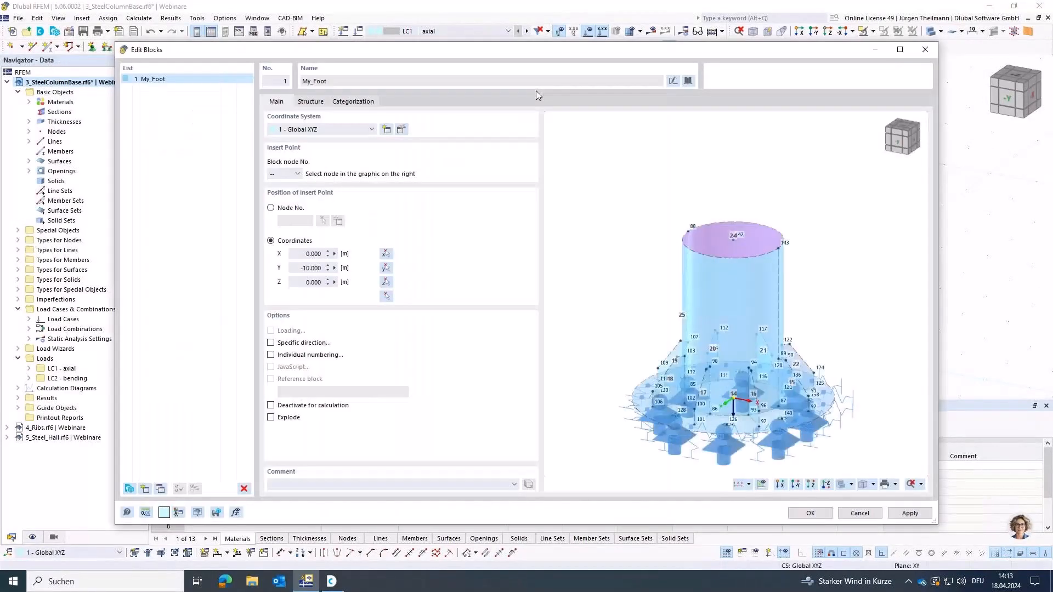
left_click(810, 513)
middle_click_drag(576, 266, 518, 478)
scroll(456, 269, "up", 5)
middle_click_drag(328, 328, 388, 252)
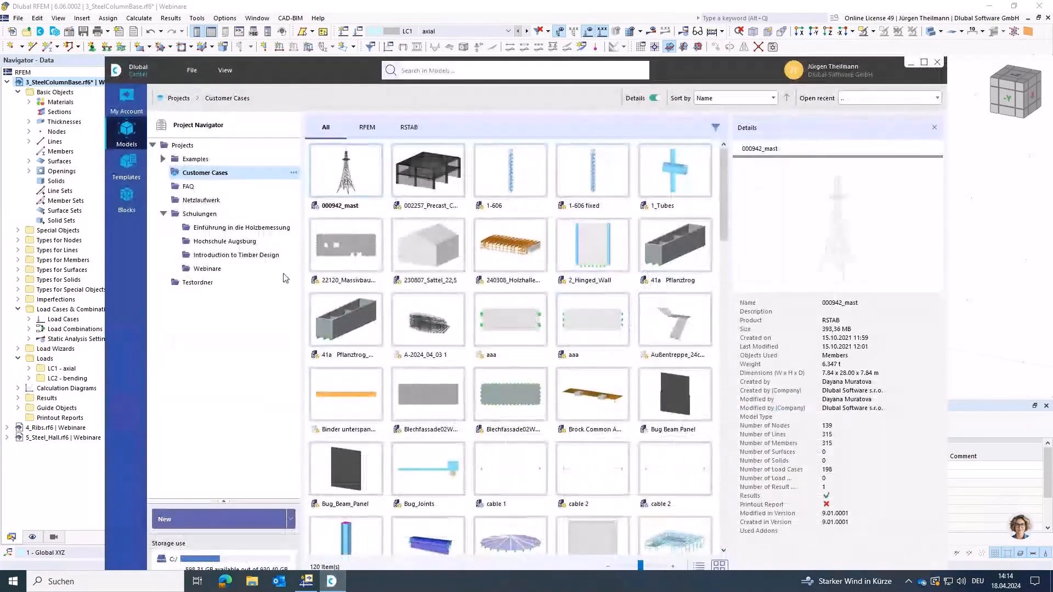
Step: Find the My_Foot block under Steel Structures | Columns in Dlubal Center and open its file location
left_click(134, 196)
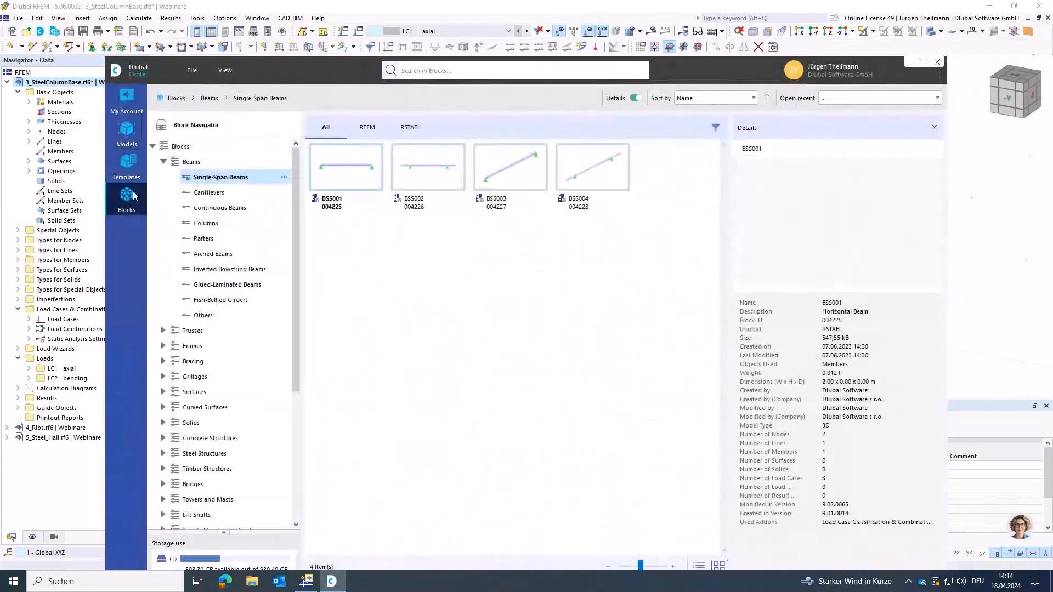
left_click(163, 453)
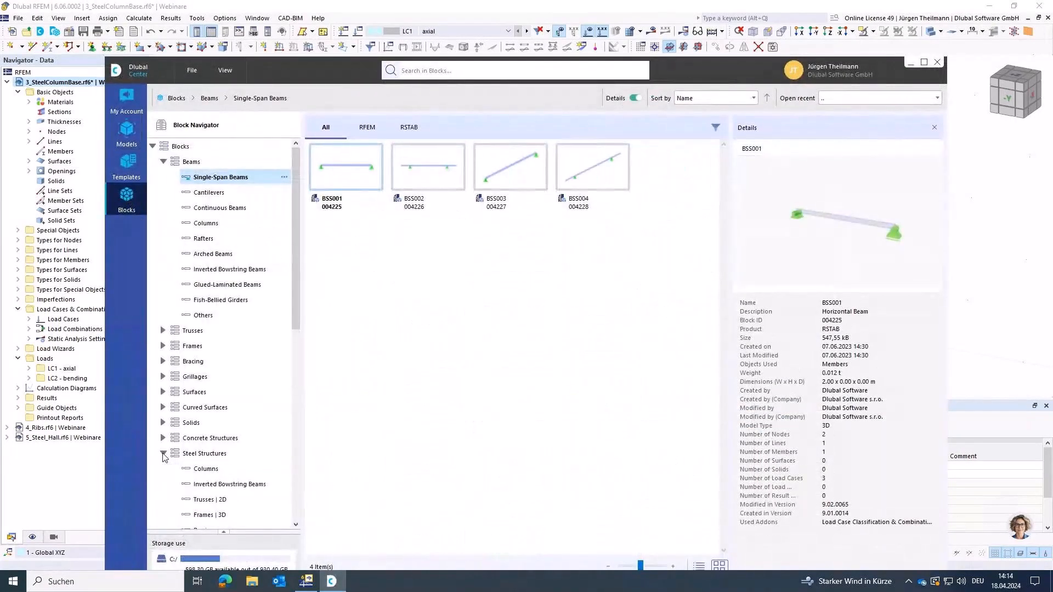
left_click(206, 469)
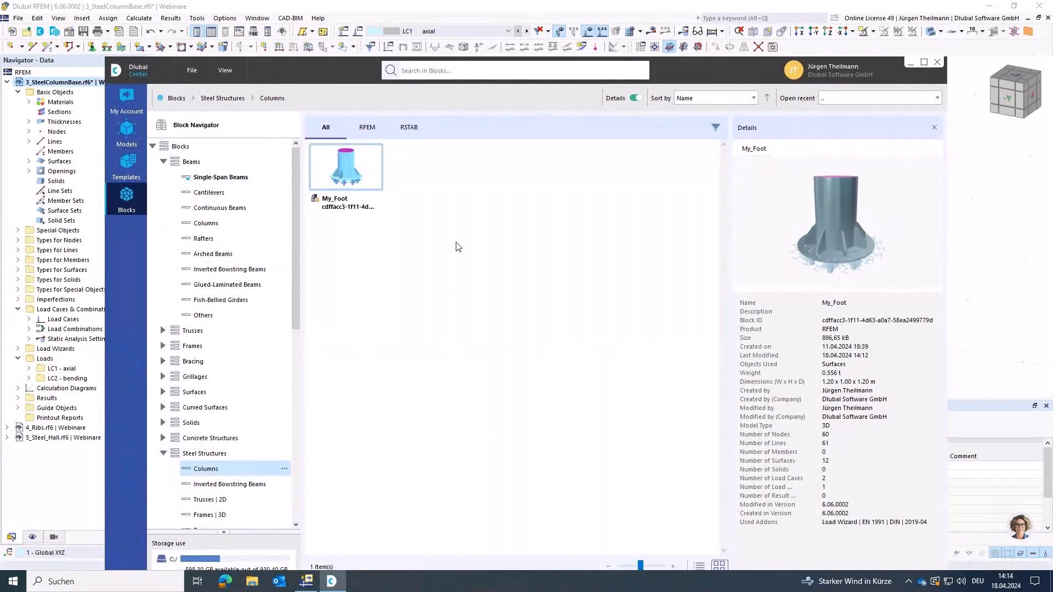
right_click(352, 161)
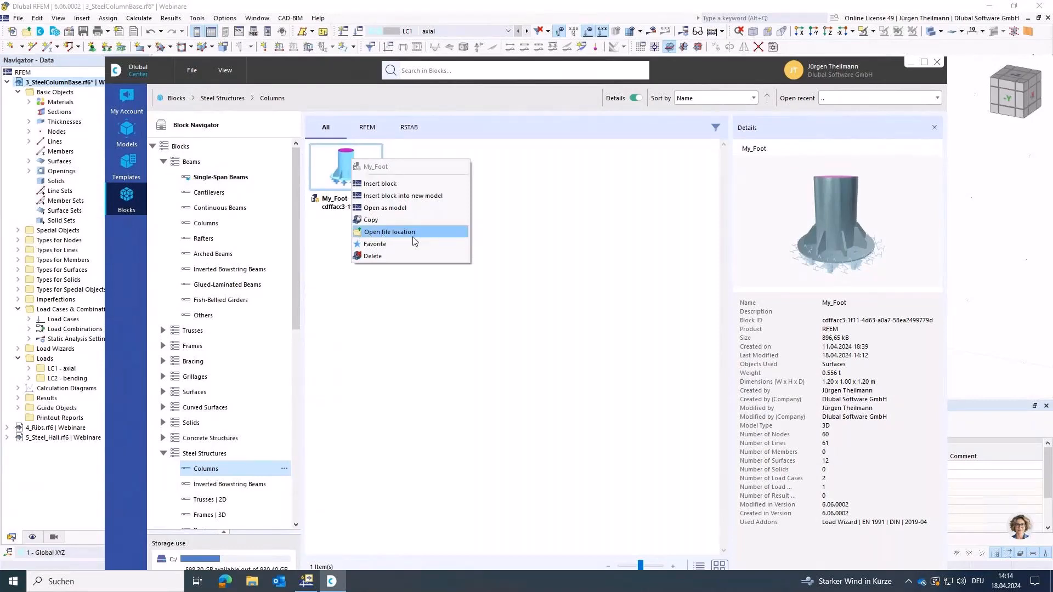
left_click(371, 234)
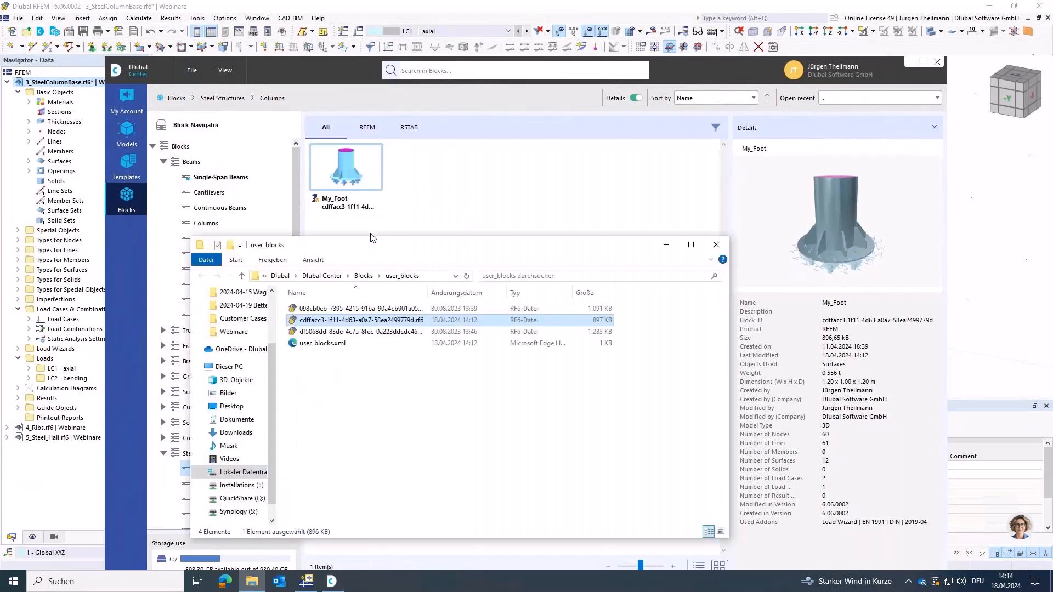
Step: Go up from the user_blocks folder to the local Dlubal folder and show its full path
left_click_drag(404, 248, 414, 193)
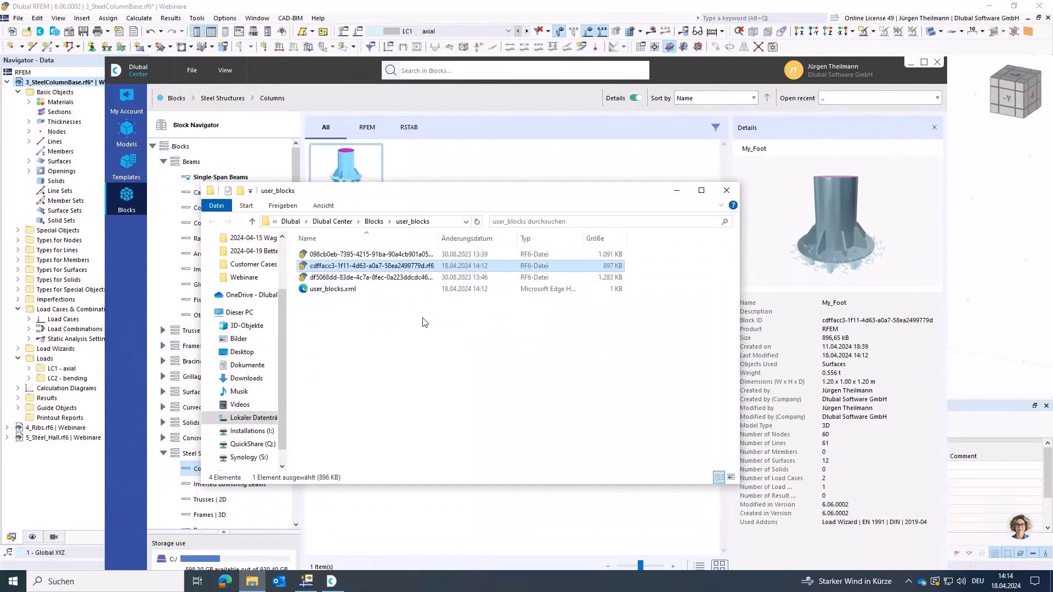
left_click(253, 223)
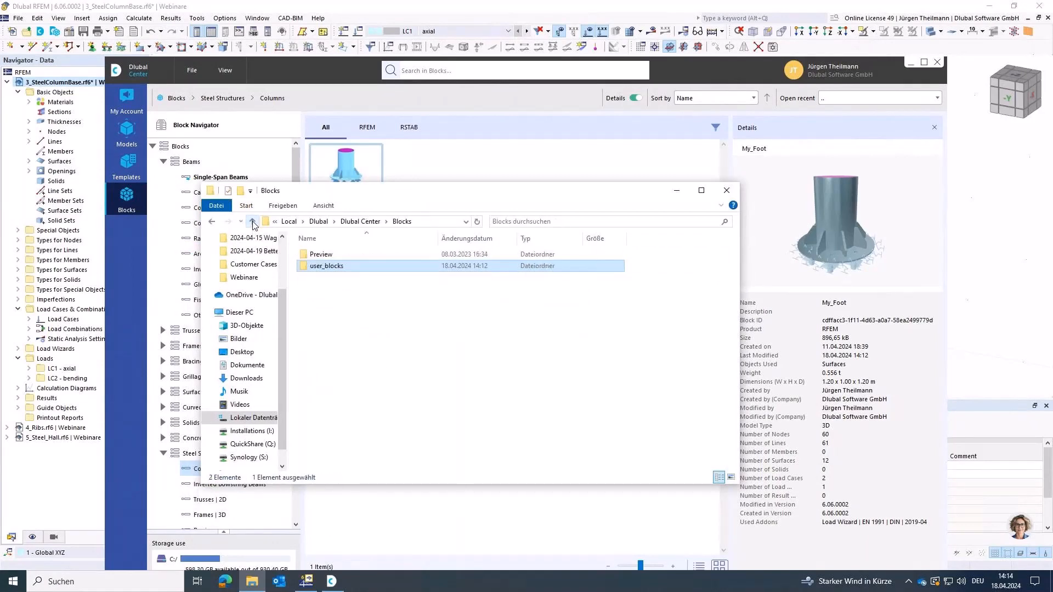
left_click(252, 222)
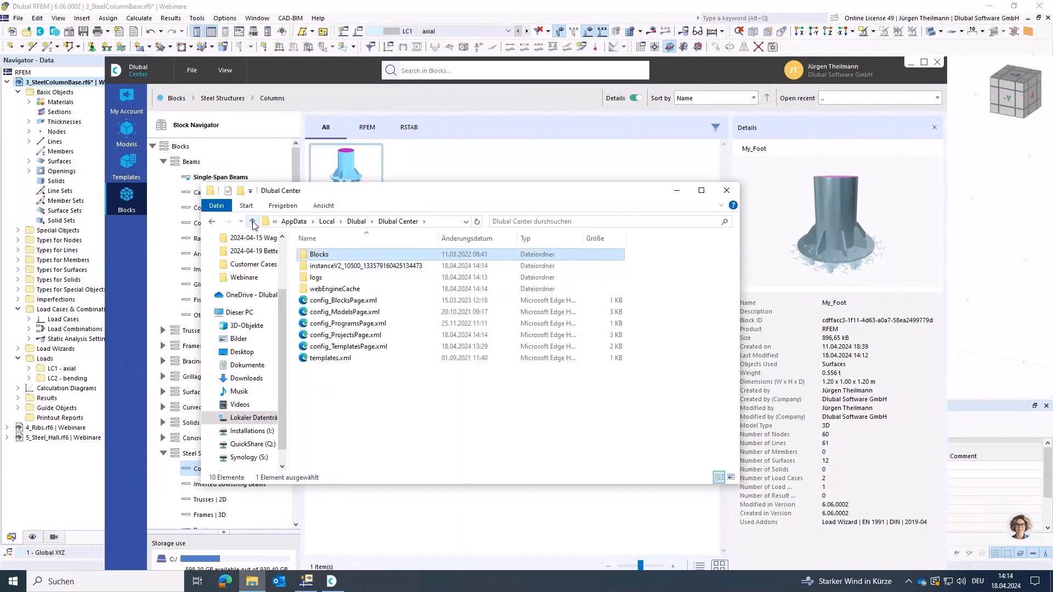
left_click(252, 223)
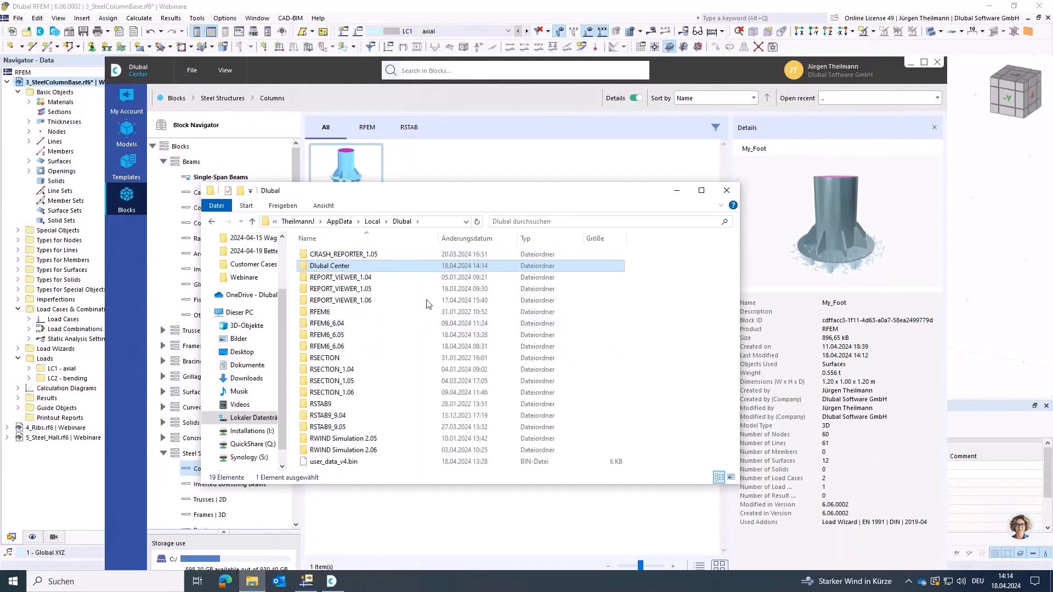
left_click(437, 222)
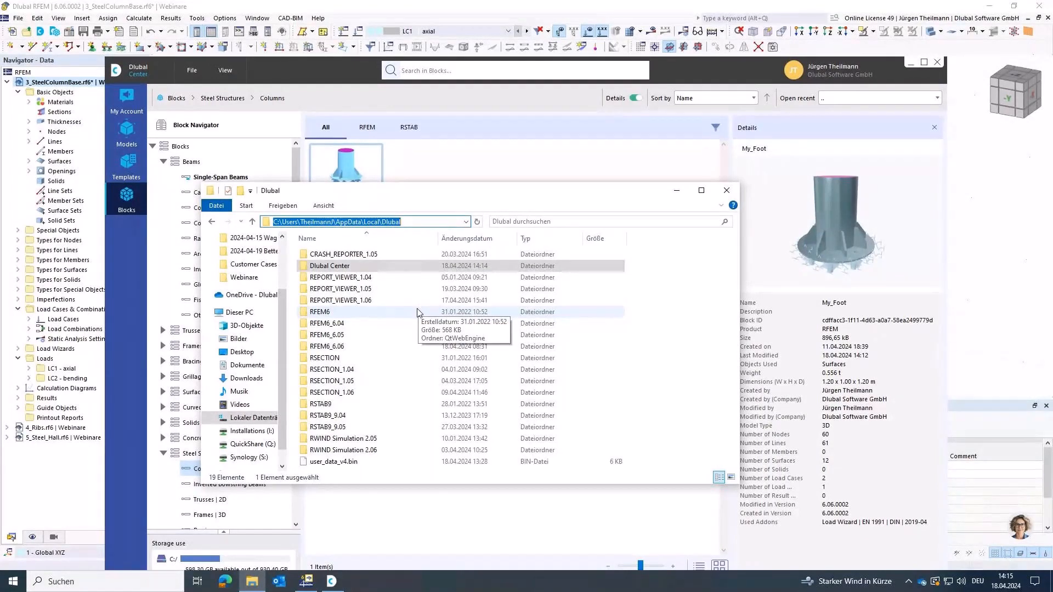
Step: Go to the user_blocks folder under Dlubal Center\Blocks and open user_blocks.xml
double_click(303, 266)
double_click(318, 254)
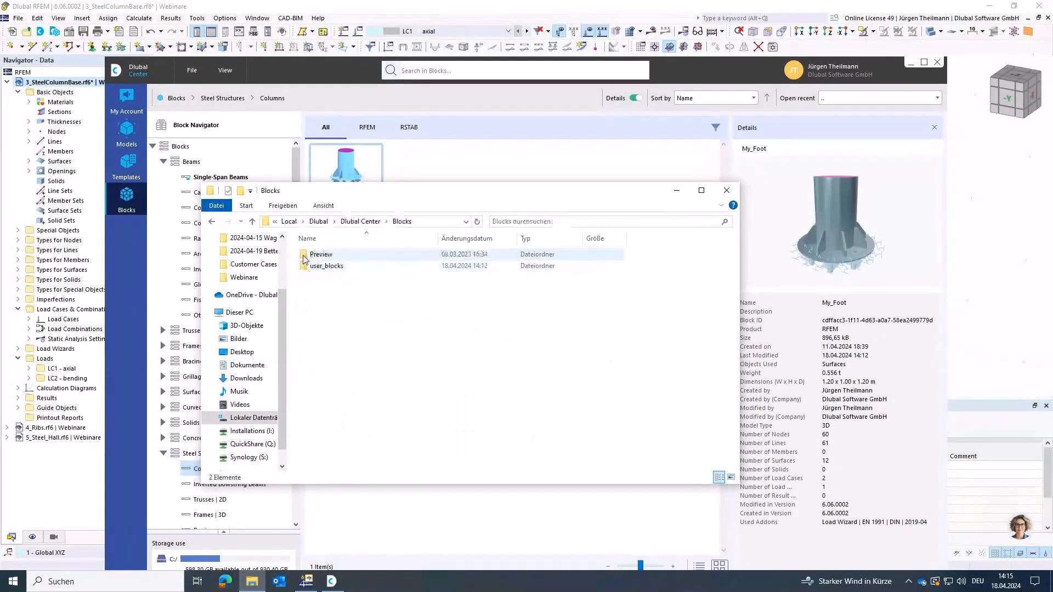
double_click(304, 267)
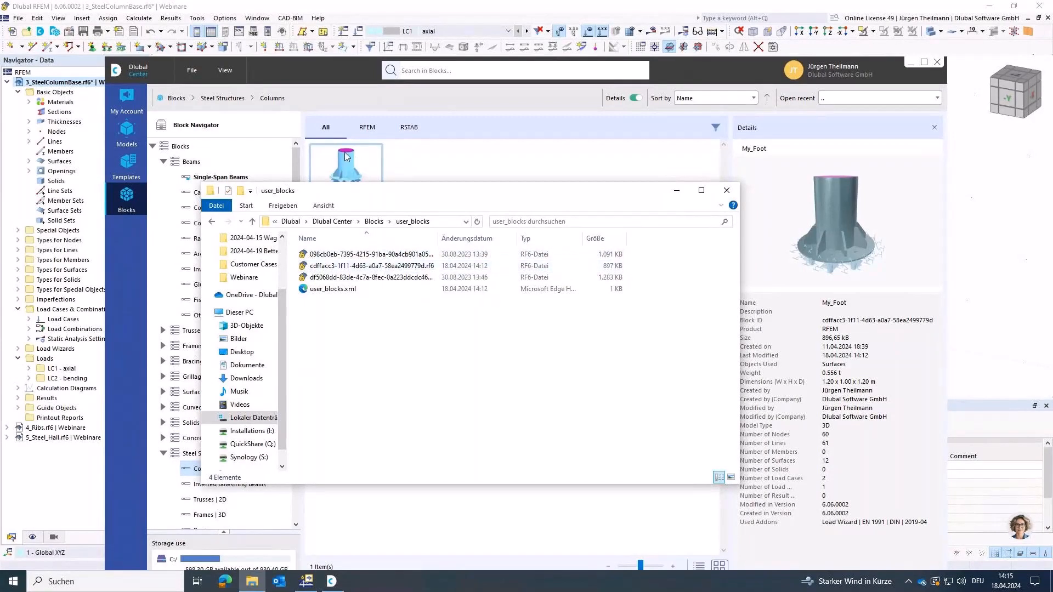
double_click(329, 291)
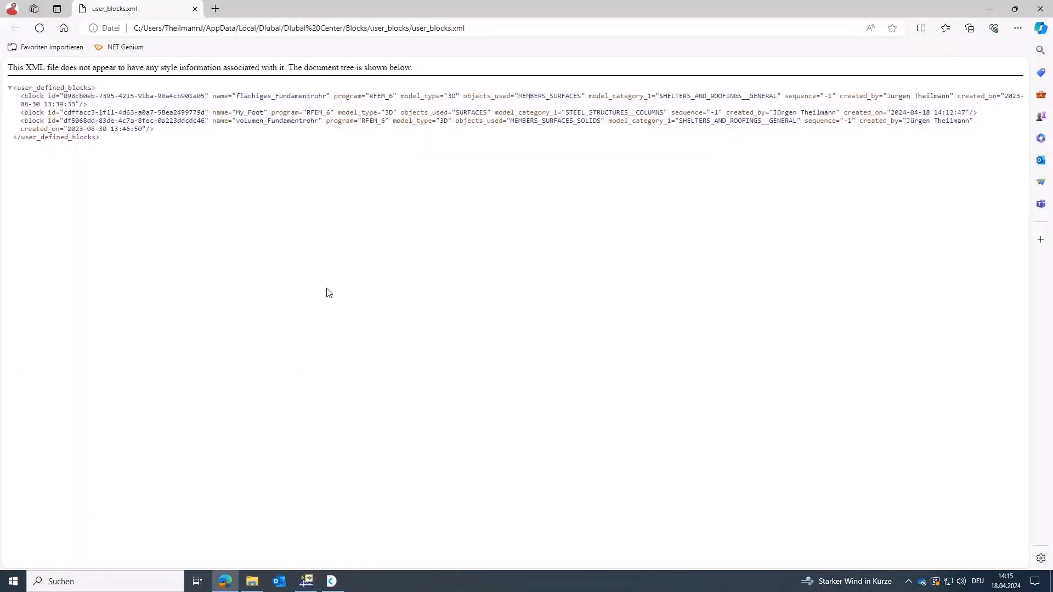
Step: Search user_blocks.xml for My_foot, highlight its entry and block ID, and minimize the browser
key("ctrl+f")
type("My")
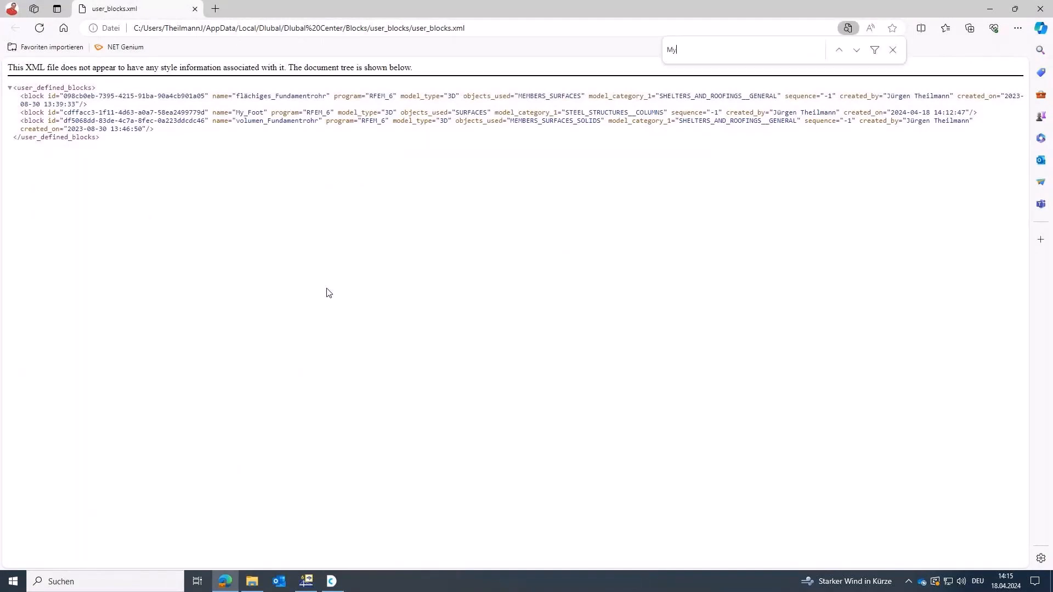
type("_foot")
left_click_drag(22, 114, 976, 112)
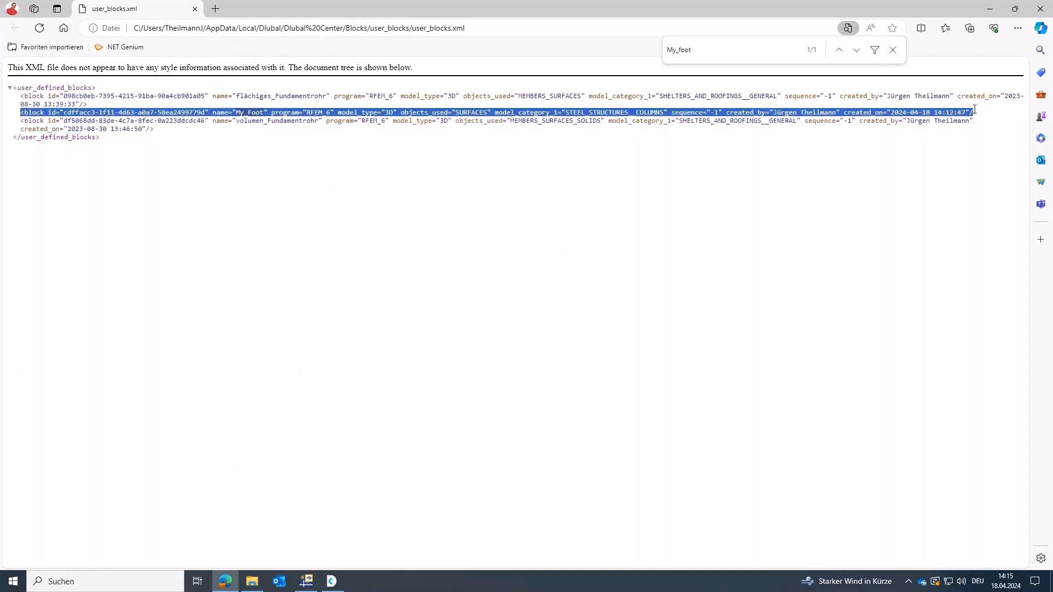
left_click(976, 111)
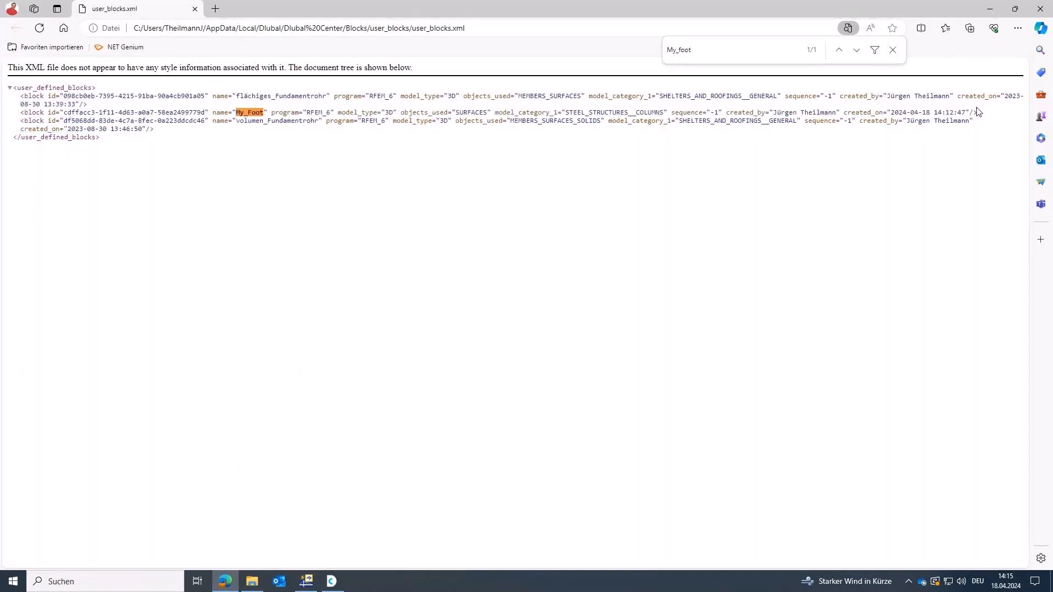
triple_click(980, 113)
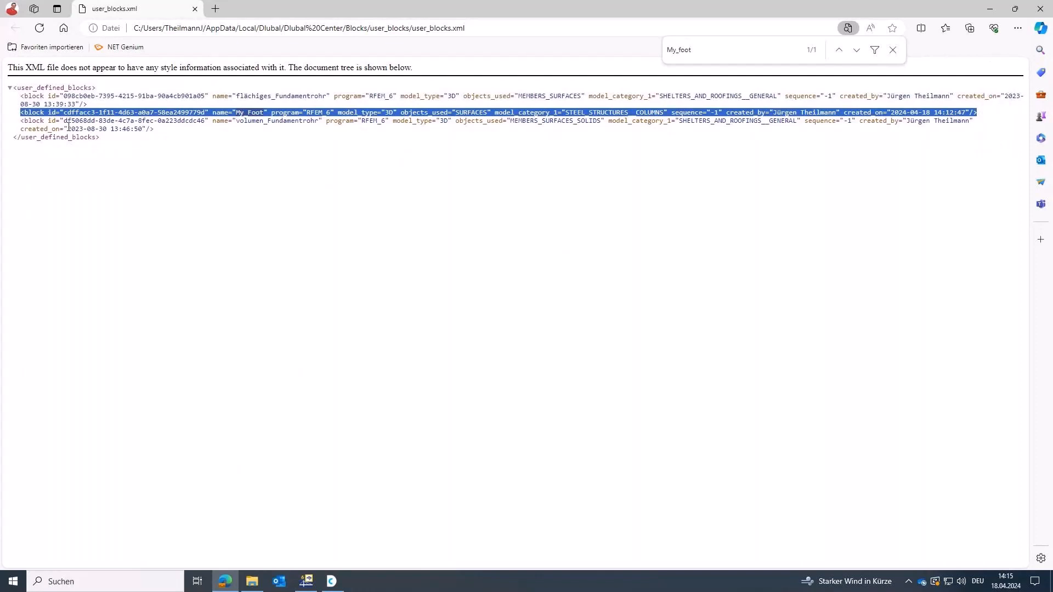
left_click(73, 116)
left_click_drag(65, 113, 205, 113)
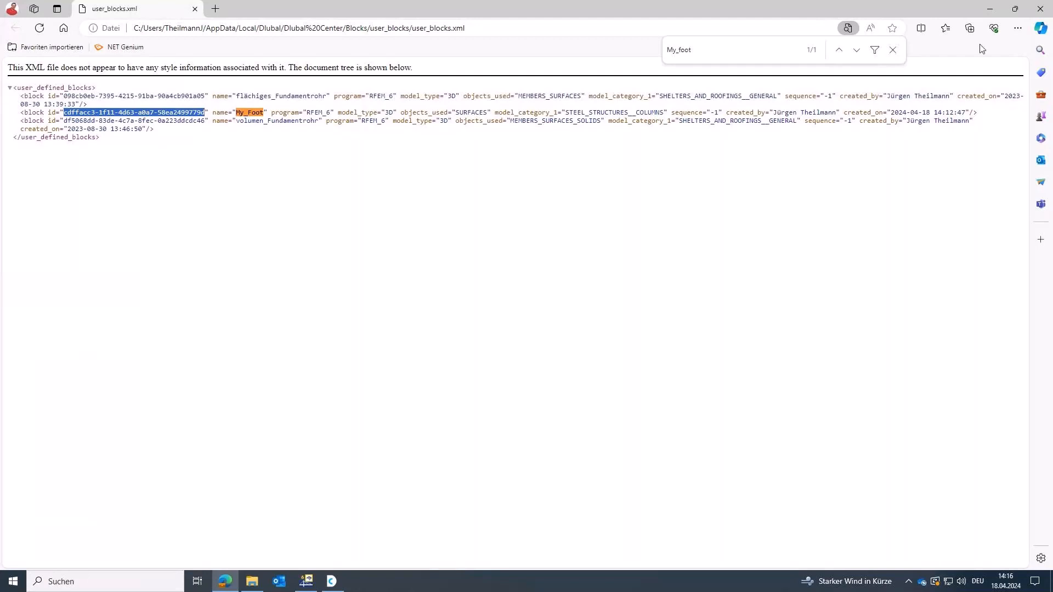
left_click(990, 11)
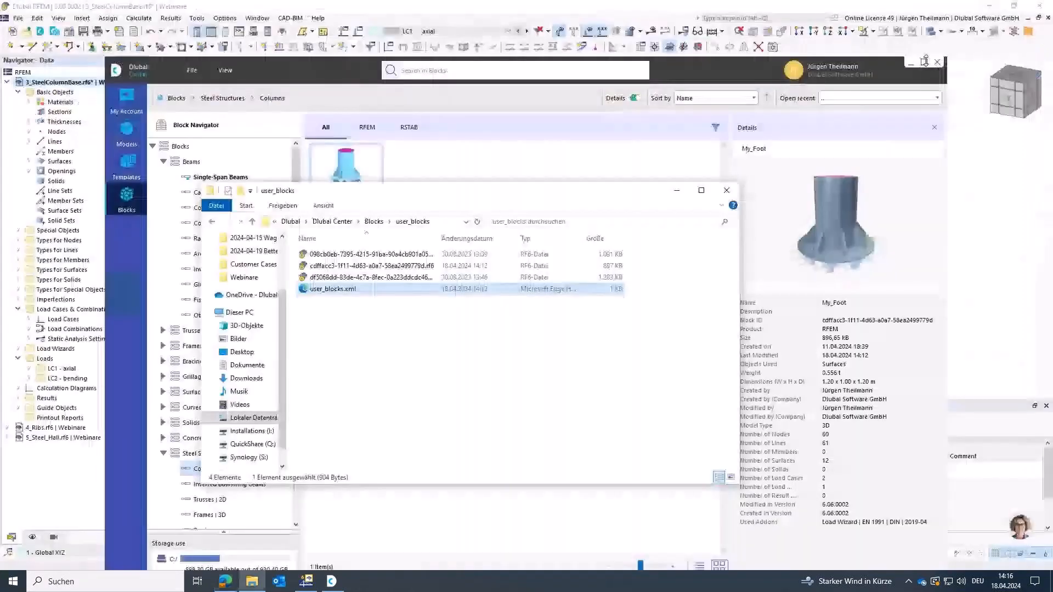
Step: Uncover the My_Foot thumbnail behind the folder window and copy its block file, cdffacc3-1f11-4d63-a0a7-58ea2499779d.rf6
left_click(408, 292)
left_click_drag(409, 292, 417, 239)
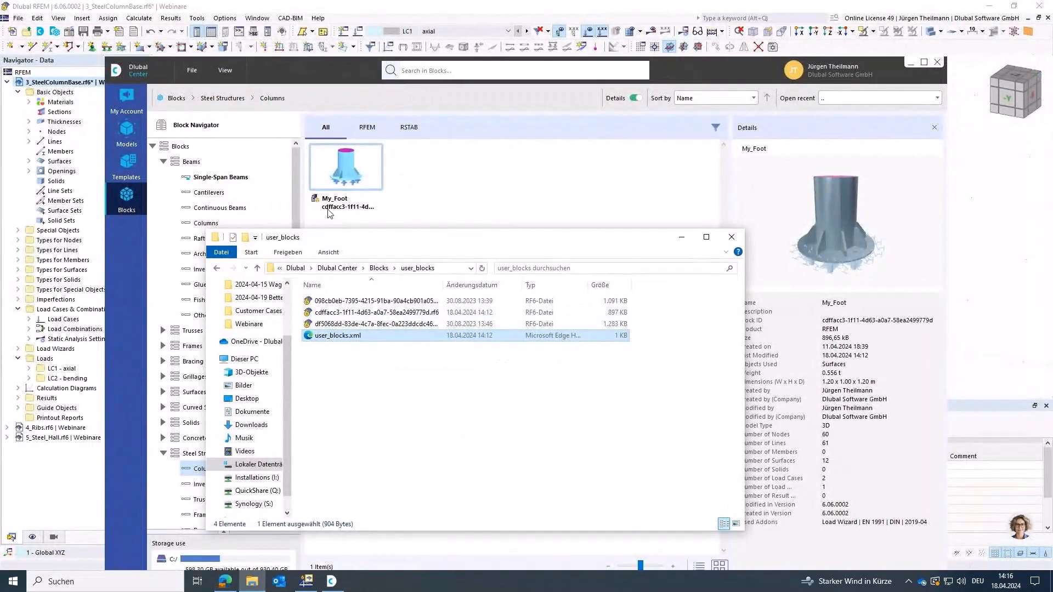
left_click(309, 314)
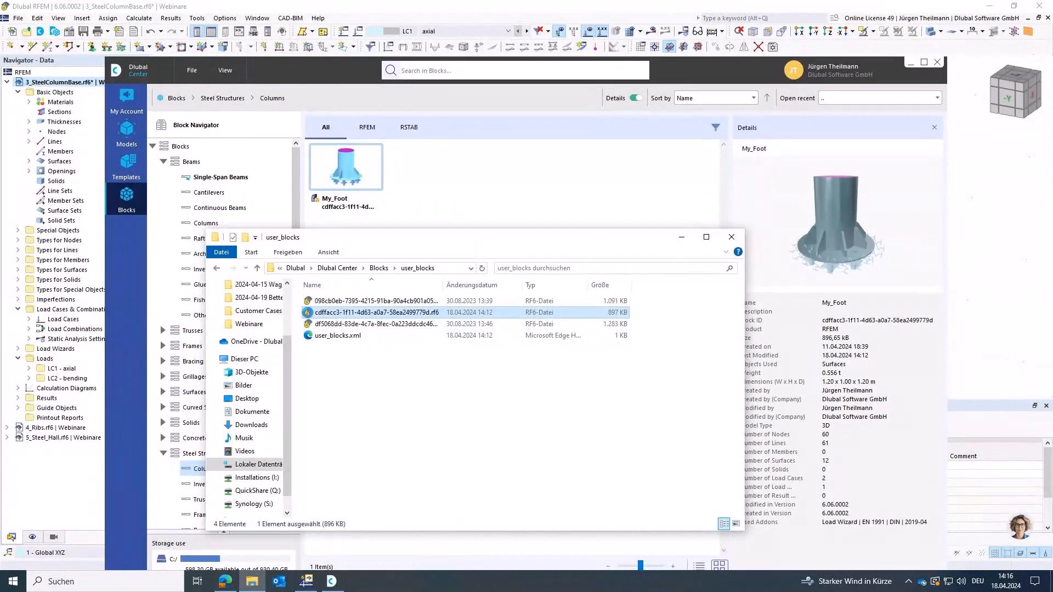
right_click(309, 317)
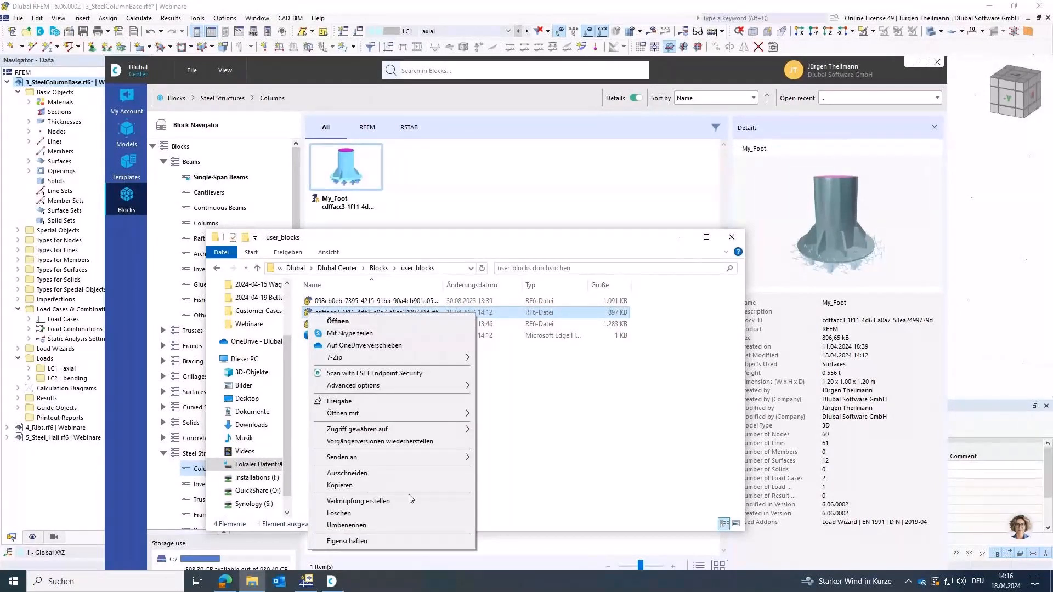
left_click(340, 485)
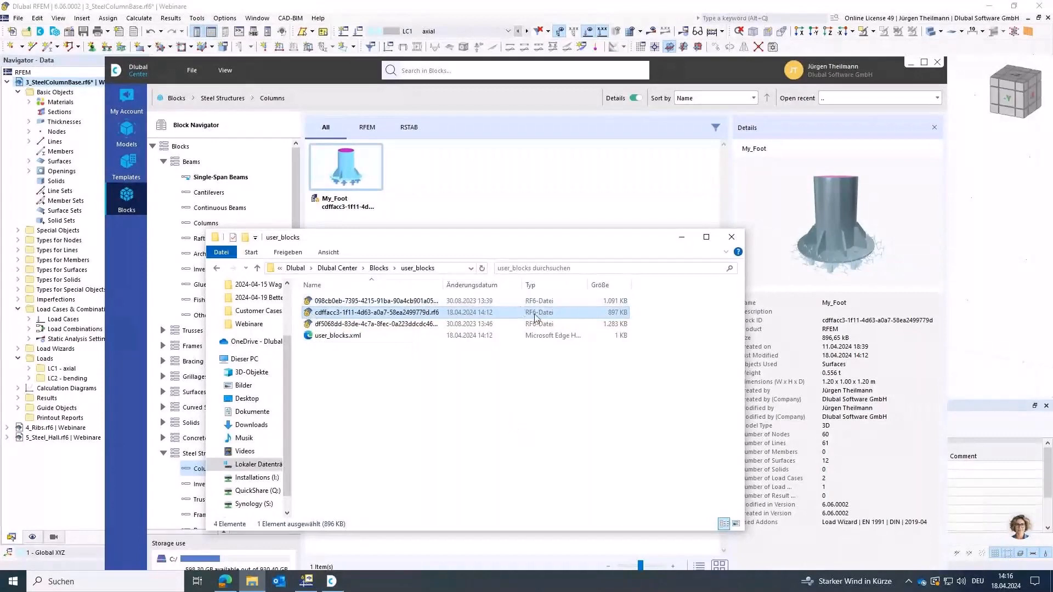
Step: Open the My_Foot block file with RFEM 6.06 and look up the Save as Block command
double_click(308, 314)
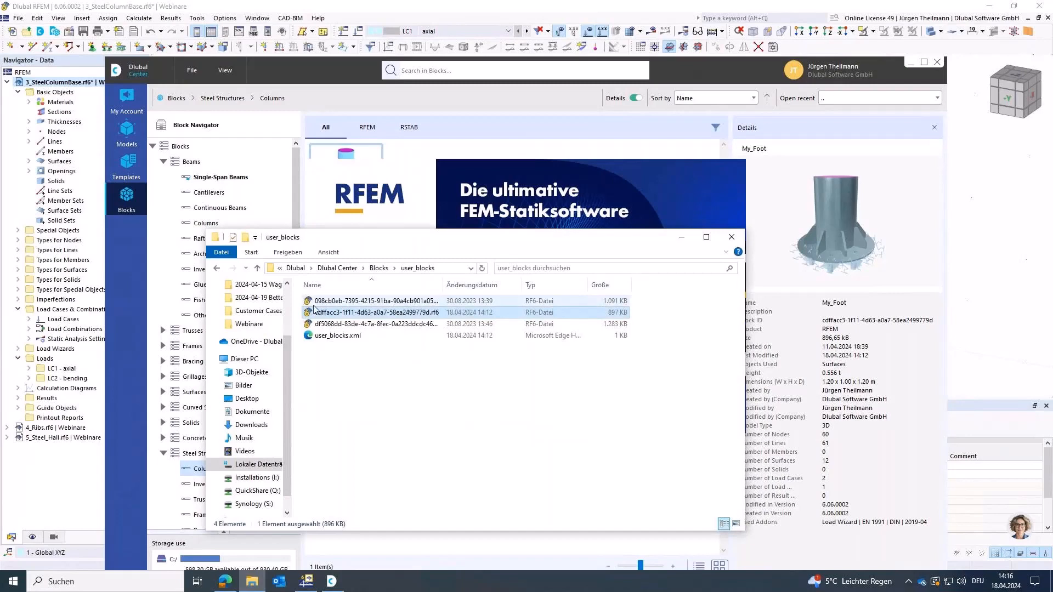
right_click(310, 316)
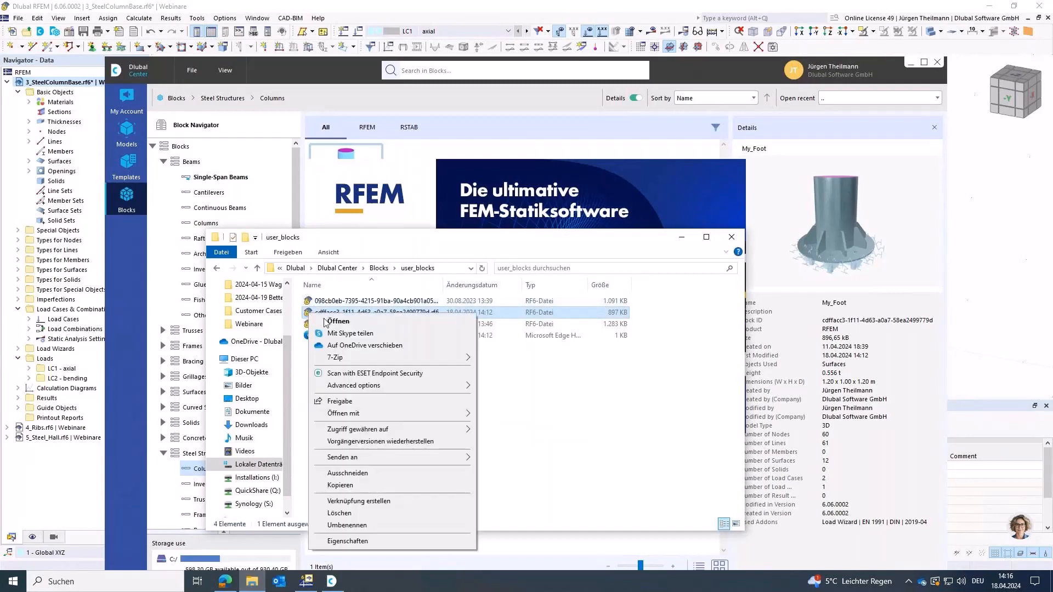
mouse_move(438, 415)
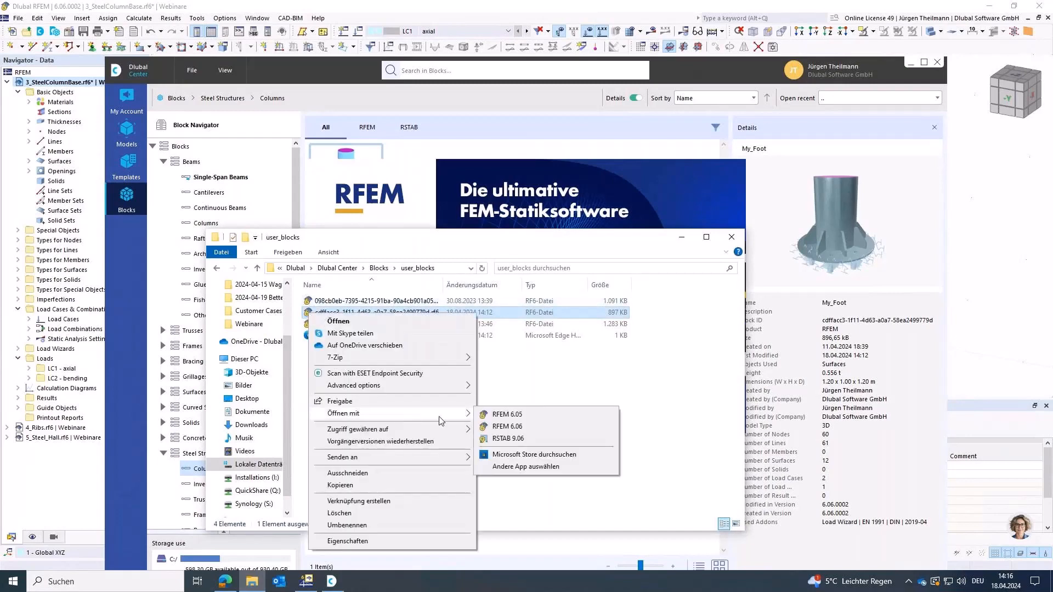
left_click(507, 427)
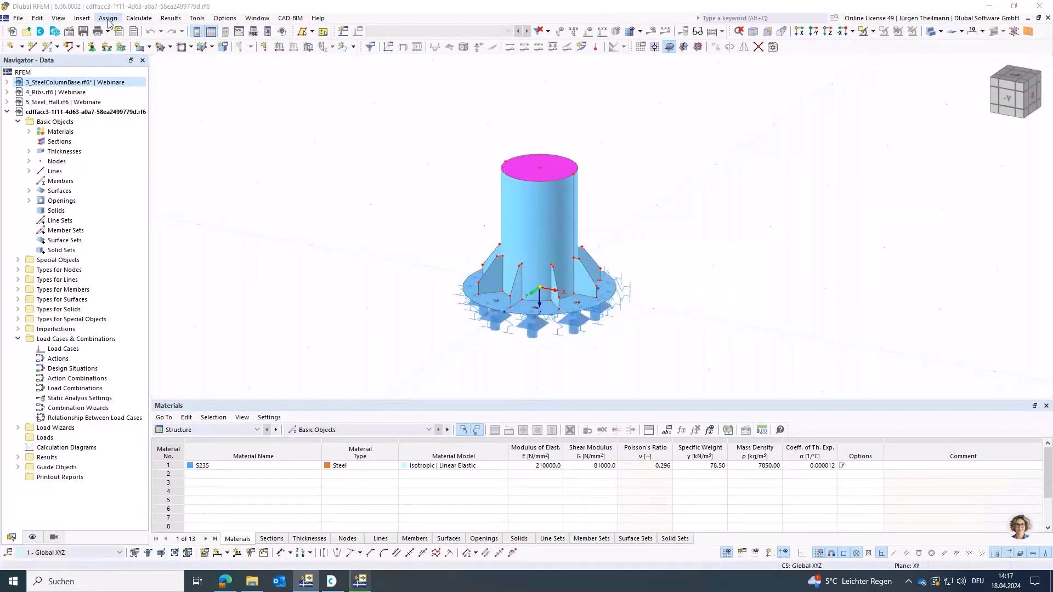
left_click(22, 22)
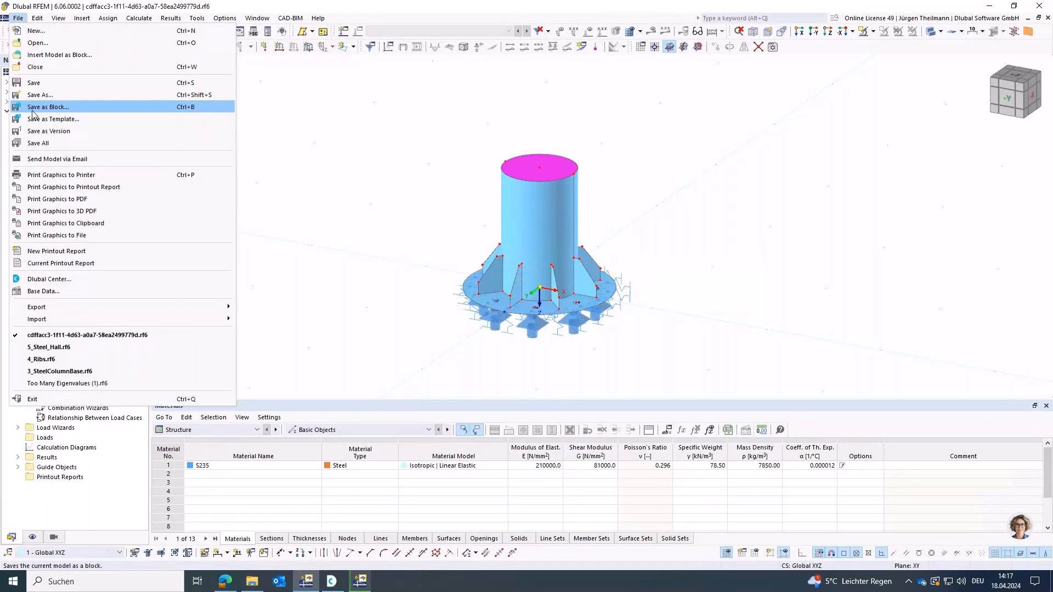
left_click(21, 18)
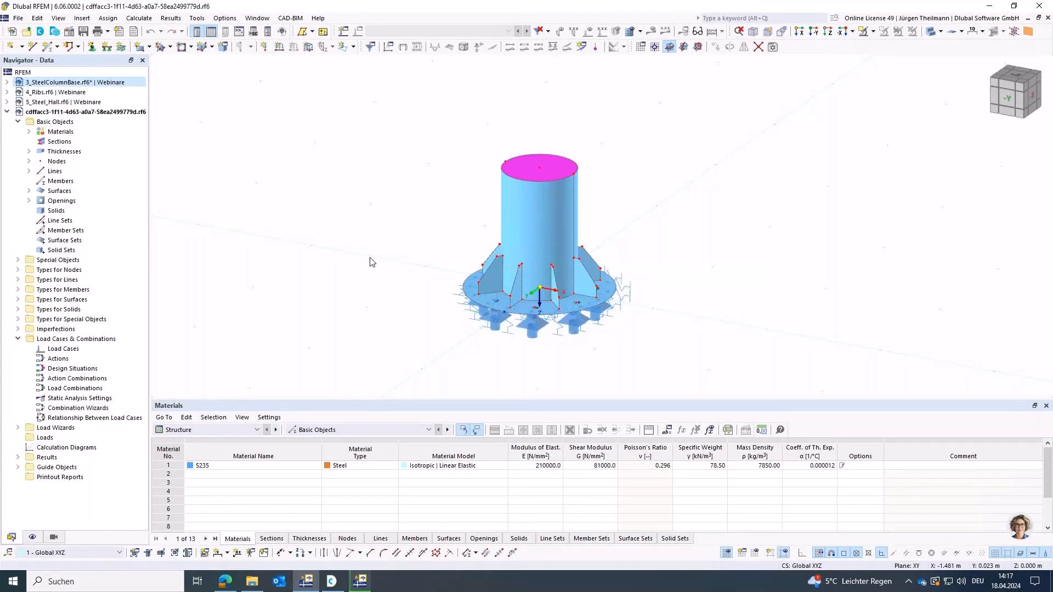
Step: Collapse the block model's data tree and activate the 4_Ribs.rf6 model with the whole ribbed slab in view
left_click(7, 112)
left_click(35, 92)
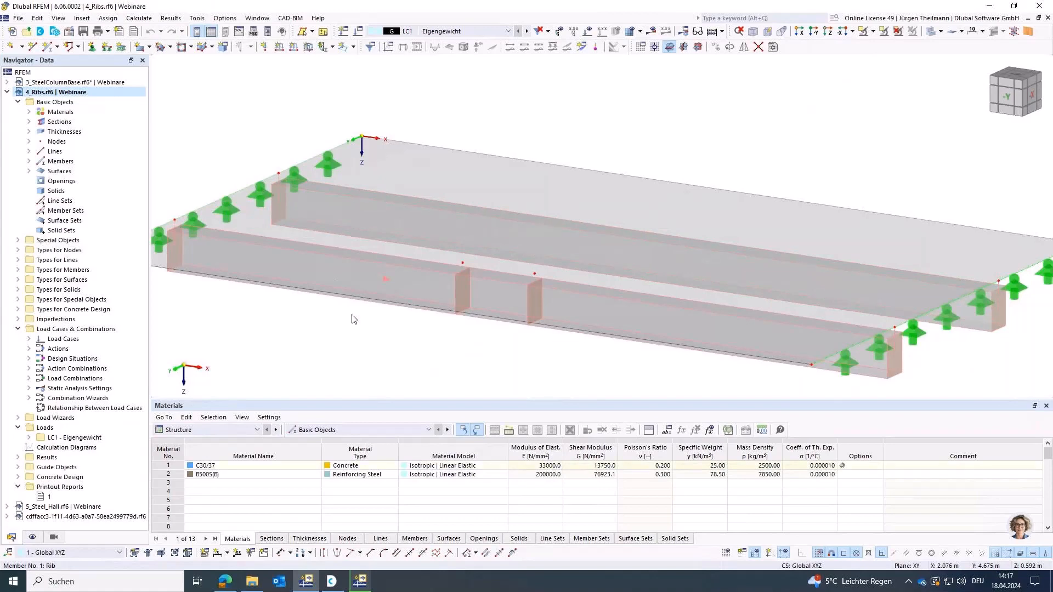
scroll(438, 358, "down", 1)
scroll(437, 355, "down", 1)
middle_click_drag(488, 357, 514, 298)
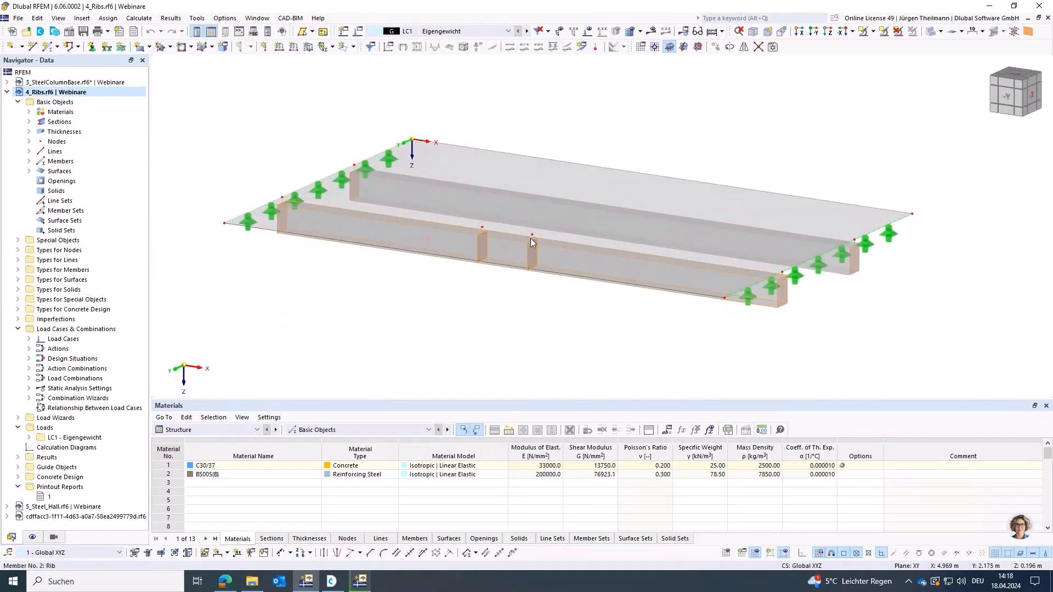
Step: Try to generate the mesh of the 4_Ribs.rf6 model
left_click(639, 31)
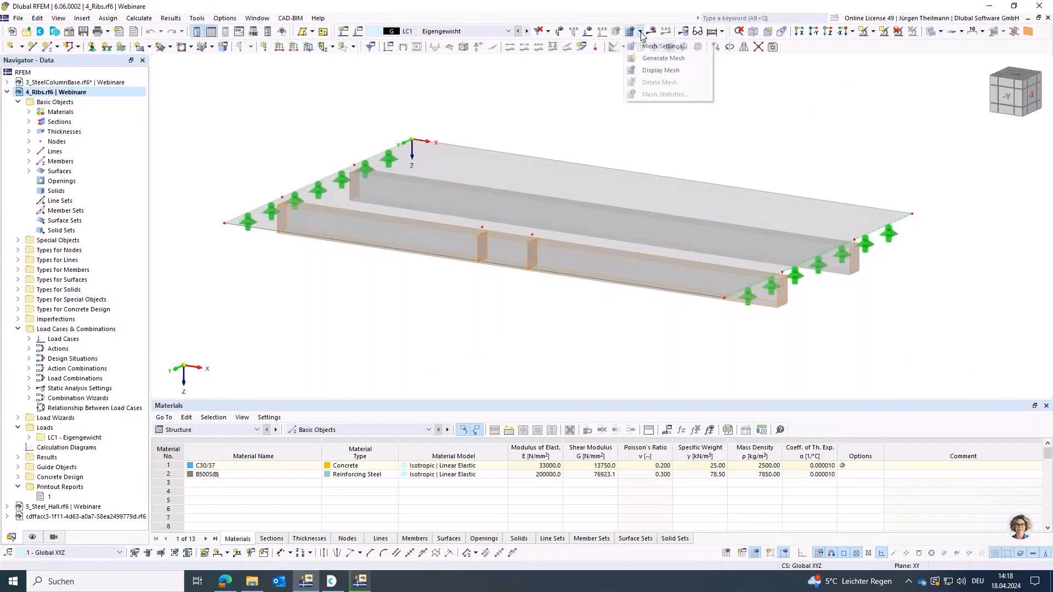
left_click(647, 58)
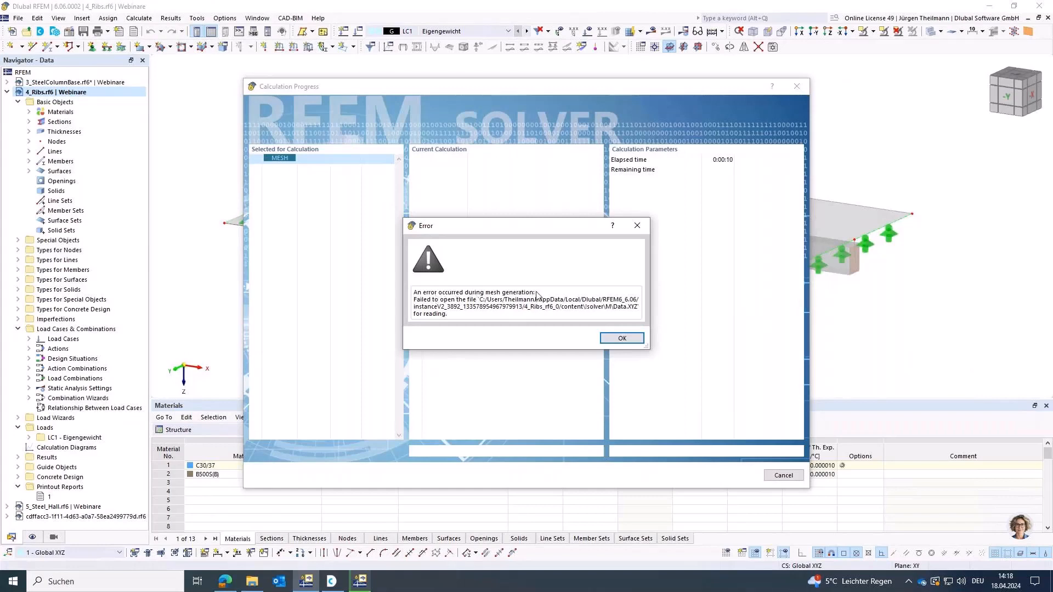
left_click(622, 338)
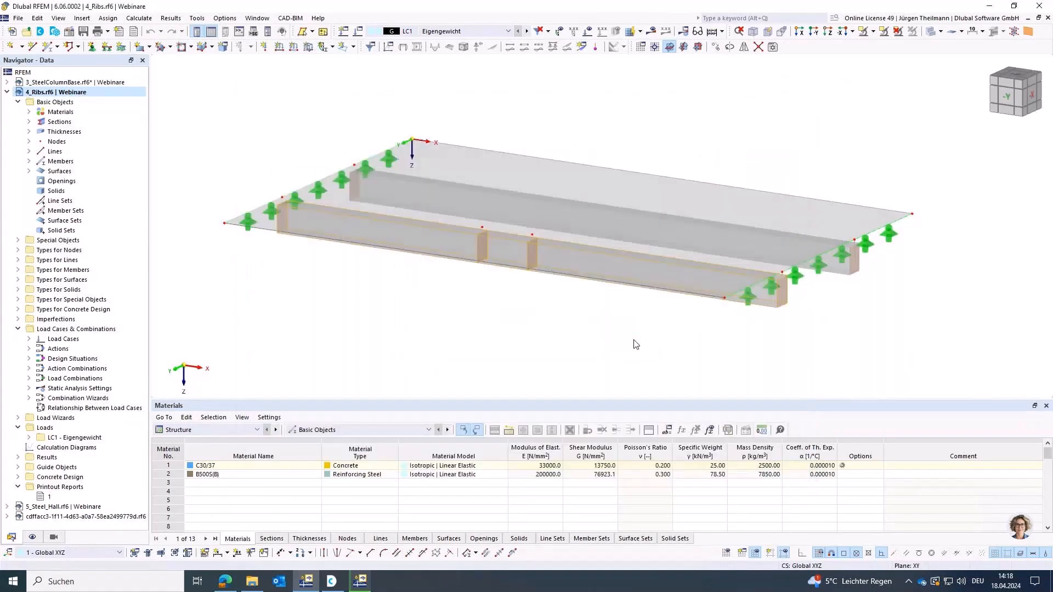
Step: Hide the members and review the definition nodes of line 5, the polyline under the segmented rib
middle_click_drag(519, 296, 510, 310, "ctrl")
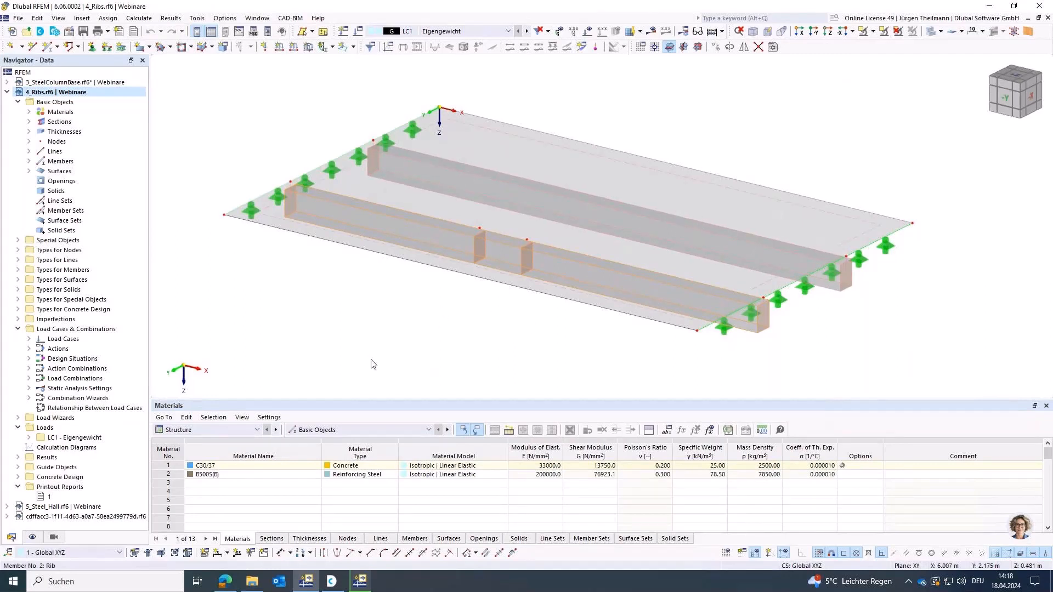
left_click(32, 537)
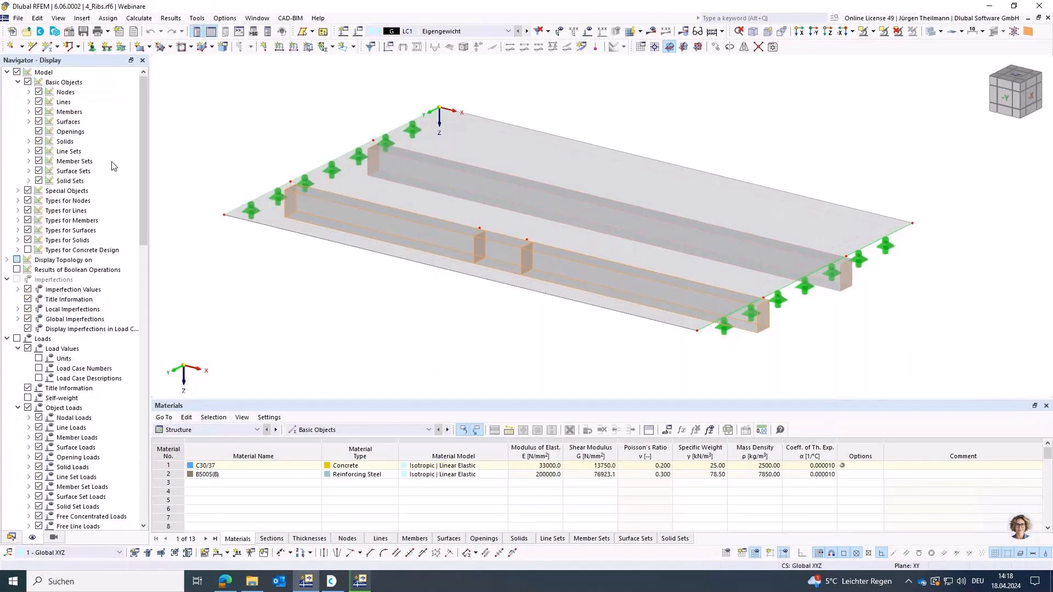
left_click(39, 112)
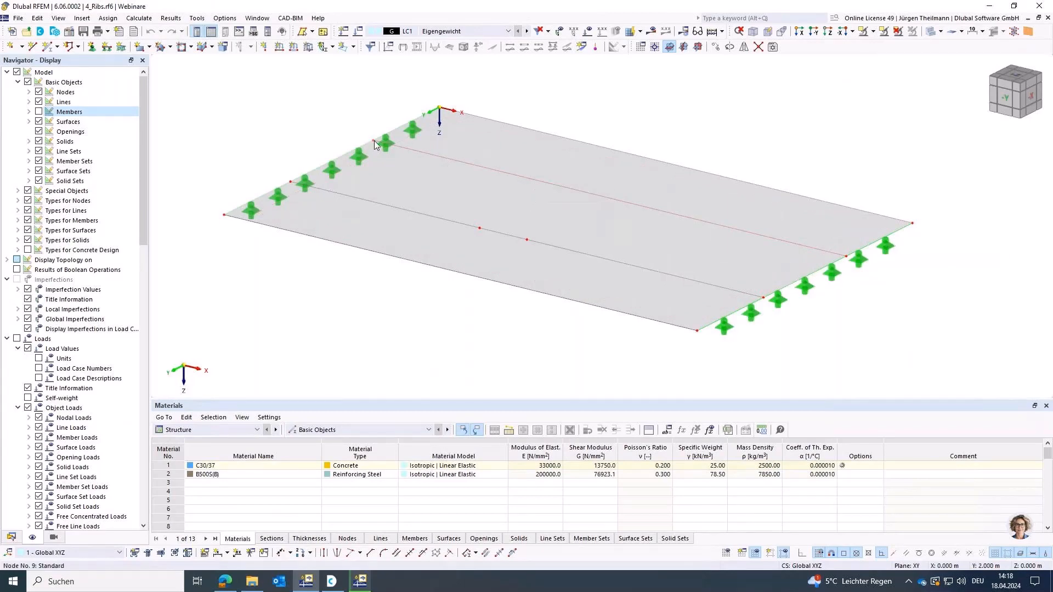
left_click(684, 221)
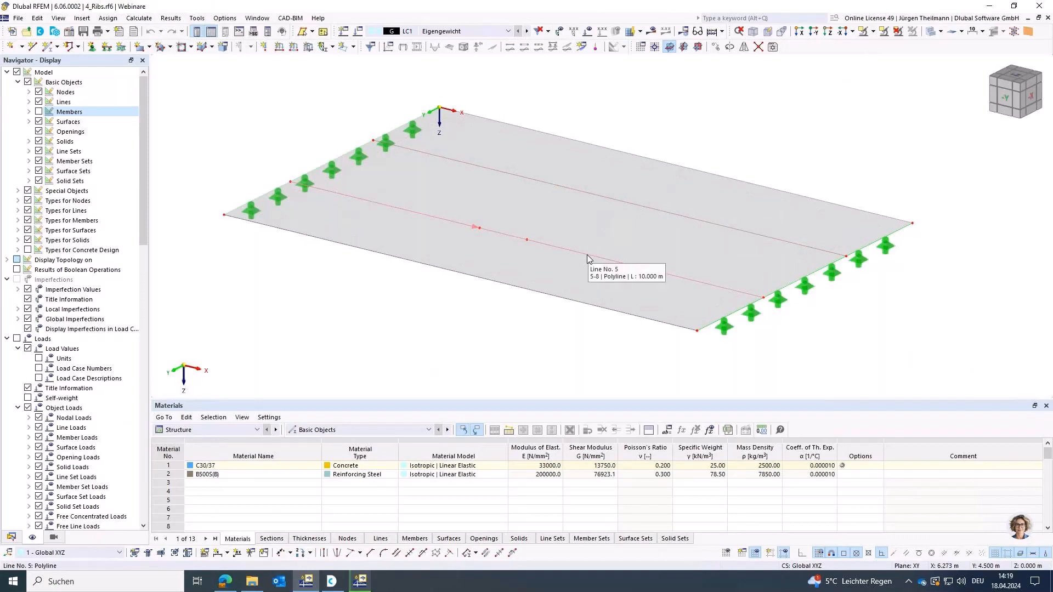
left_click(587, 255)
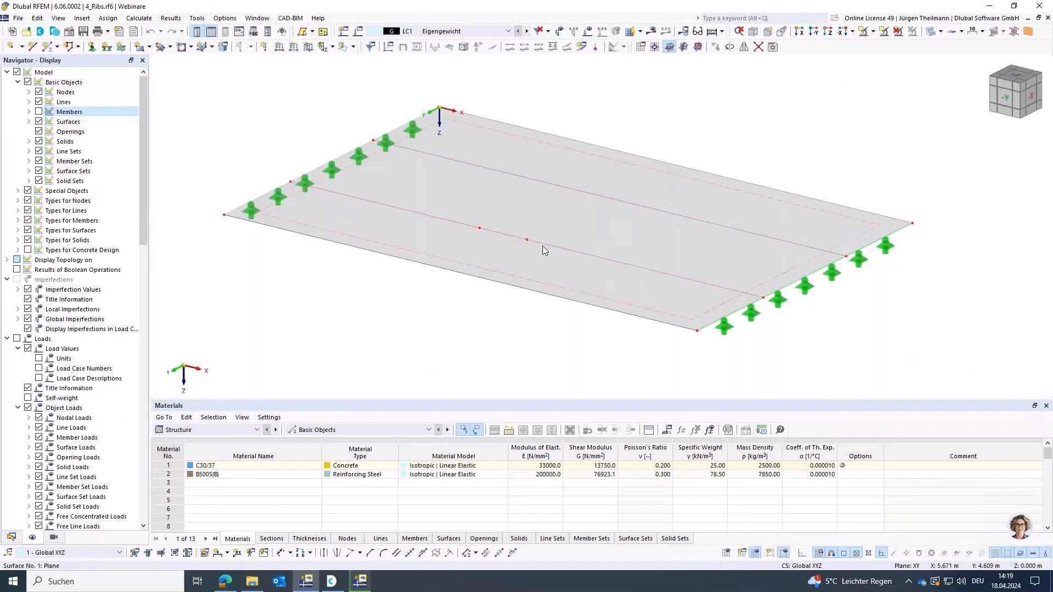
double_click(452, 225)
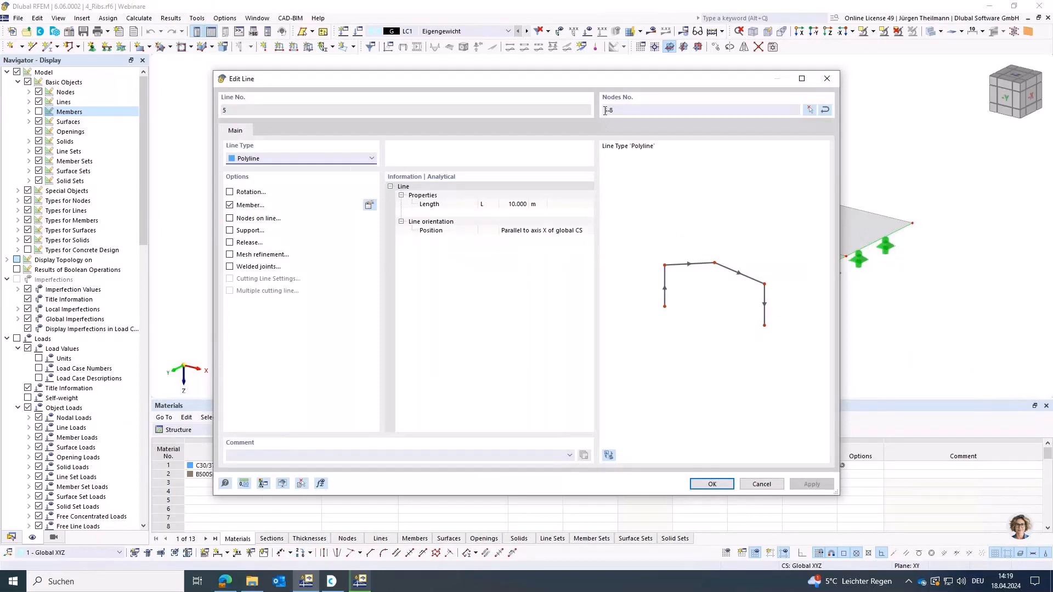
left_click(761, 484)
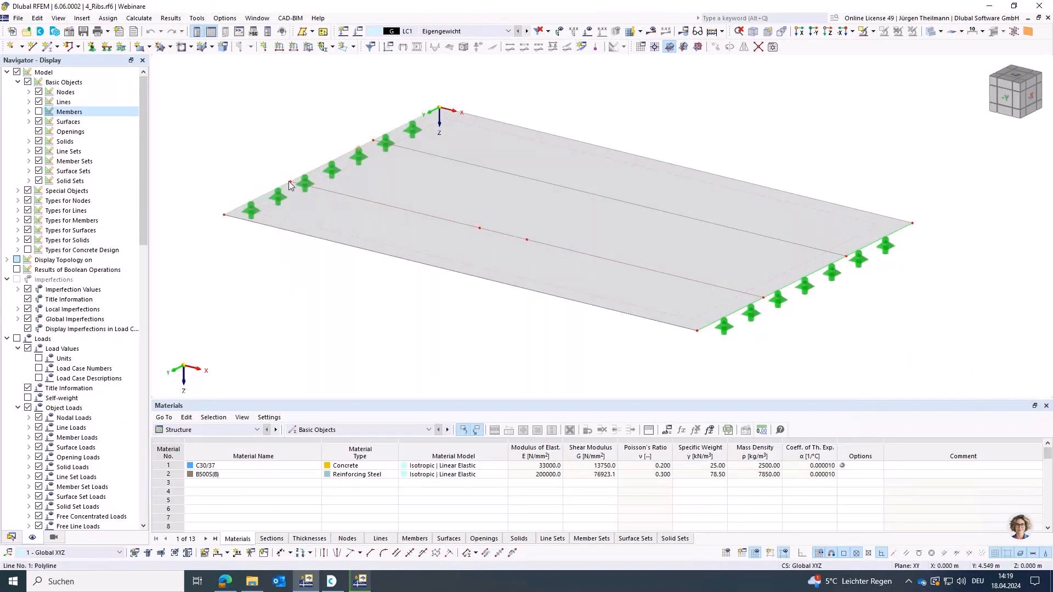
Step: Show the members again and move the segmented rib's first intermediate node sideways toward the nearest slab edge
mouse_move(290, 184)
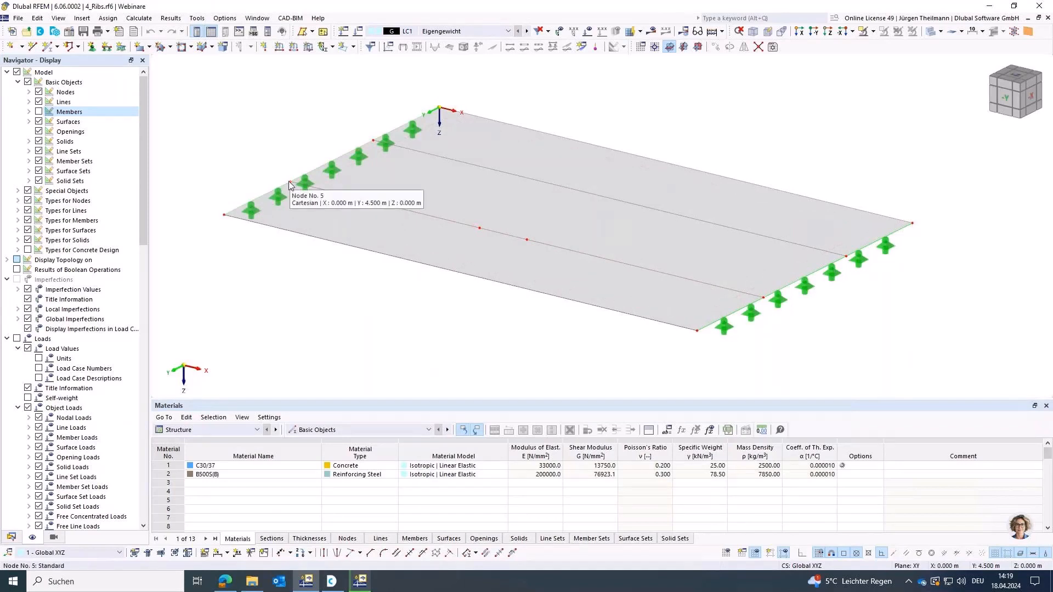
left_click(39, 112)
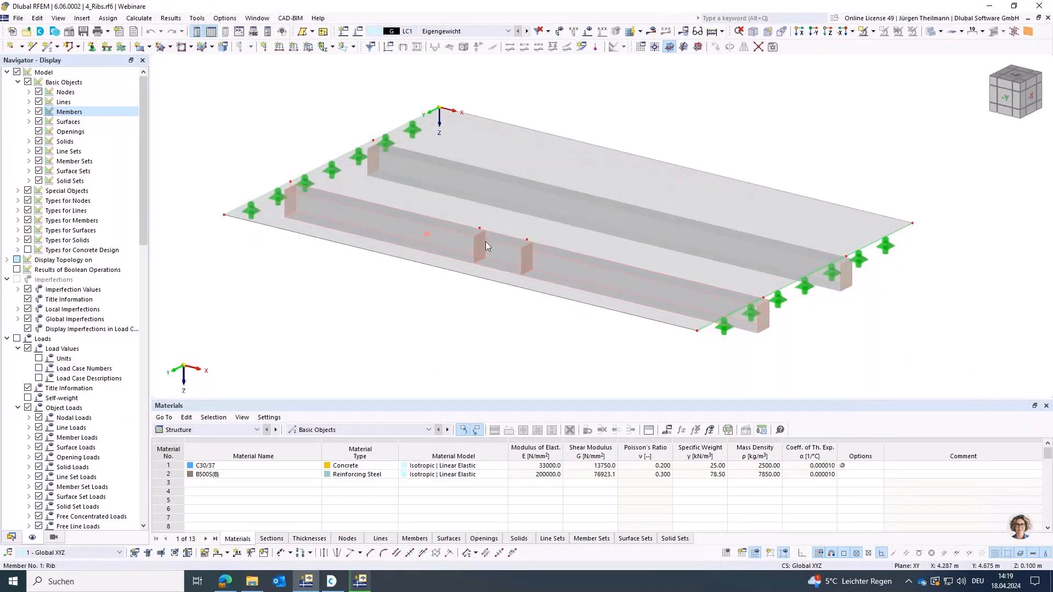
middle_click_drag(502, 296, 484, 307)
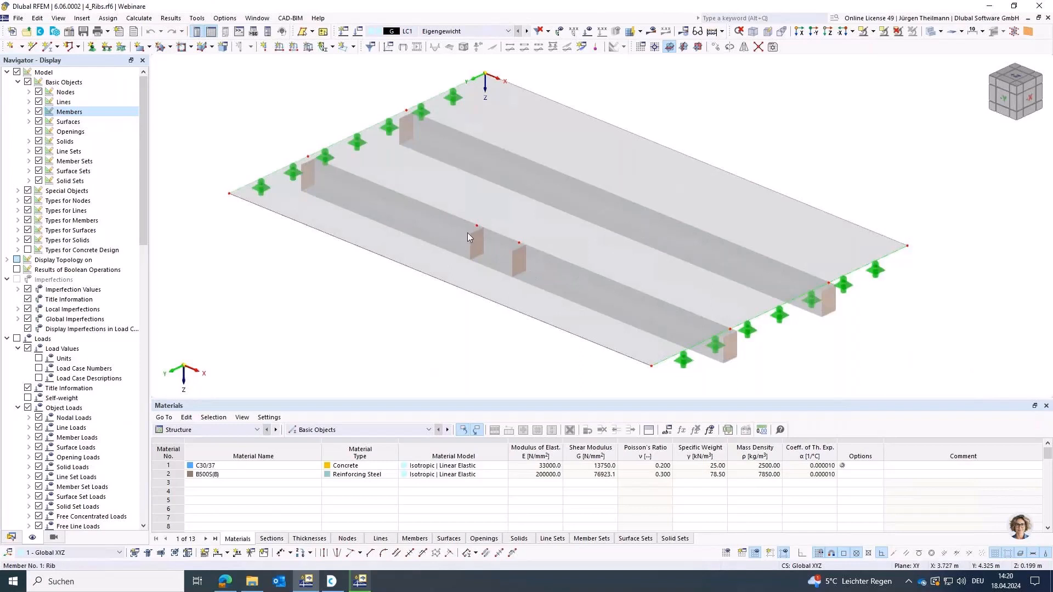
left_click_drag(447, 247, 440, 249)
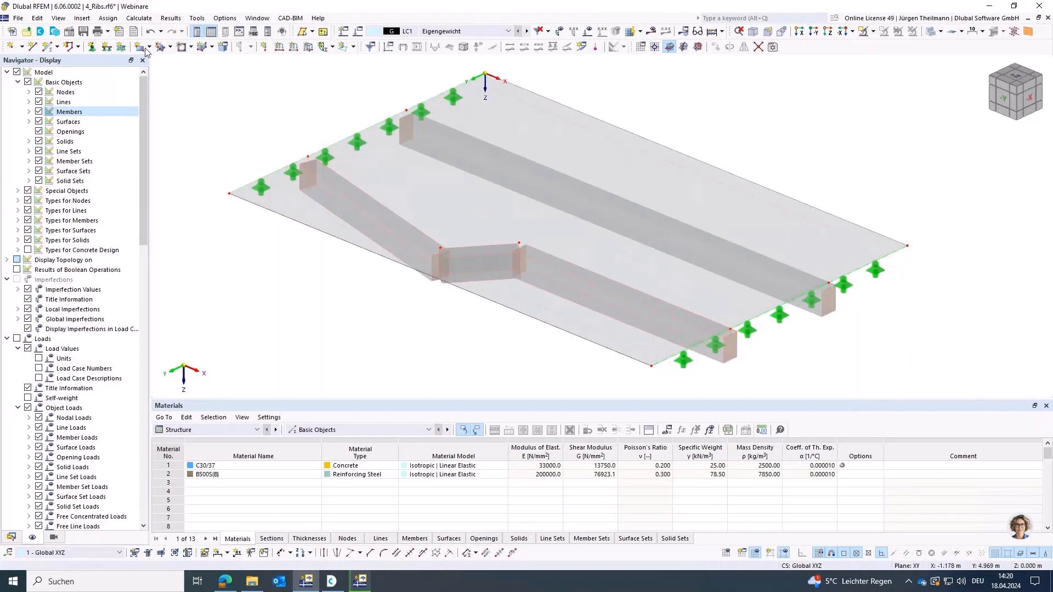
Step: Undo the sideways move of the segmented rib's intermediate node
left_click(151, 31)
left_click(152, 32)
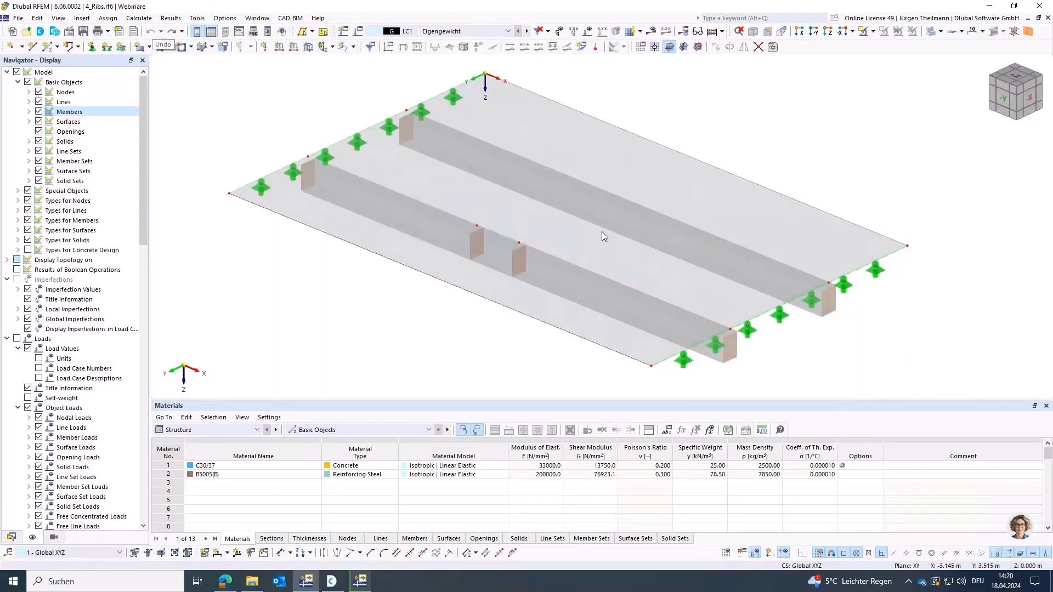
middle_click_drag(485, 327, 466, 298, "ctrl")
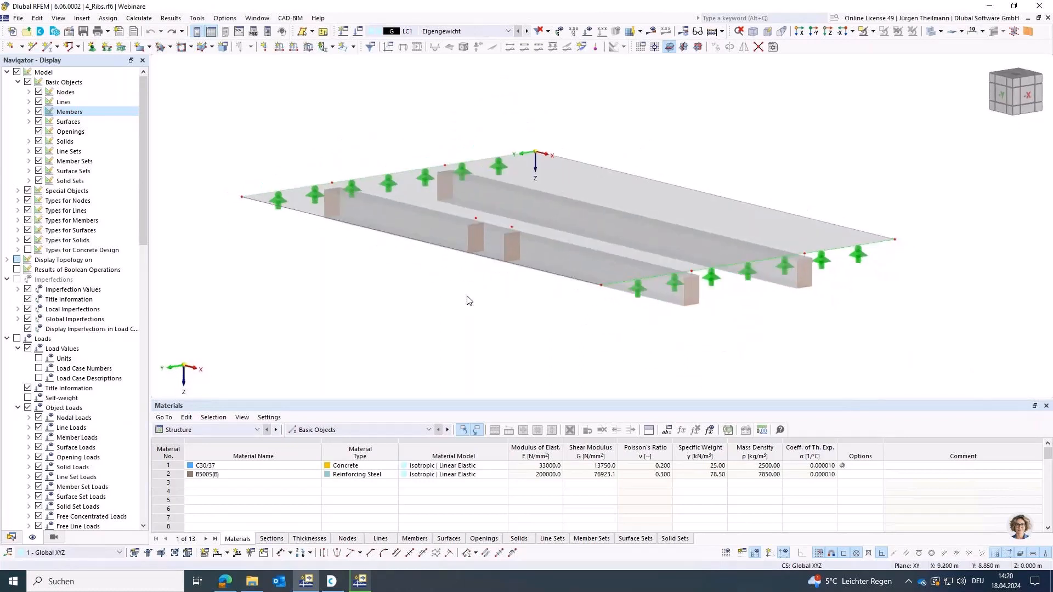
Step: Change the member type of the segmented rib, member 1, to Beam
left_click(661, 298)
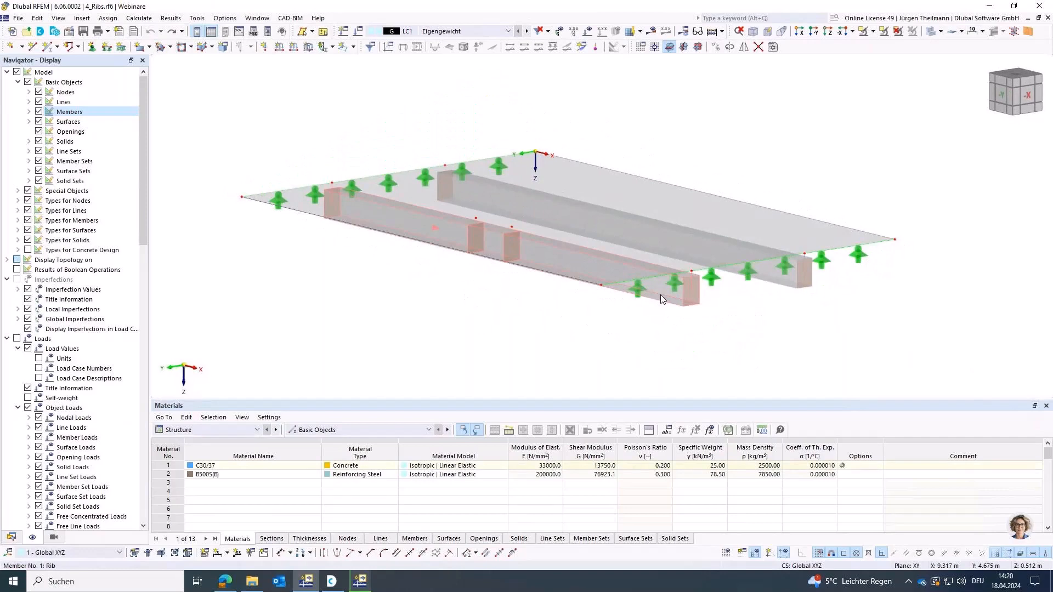
double_click(661, 299)
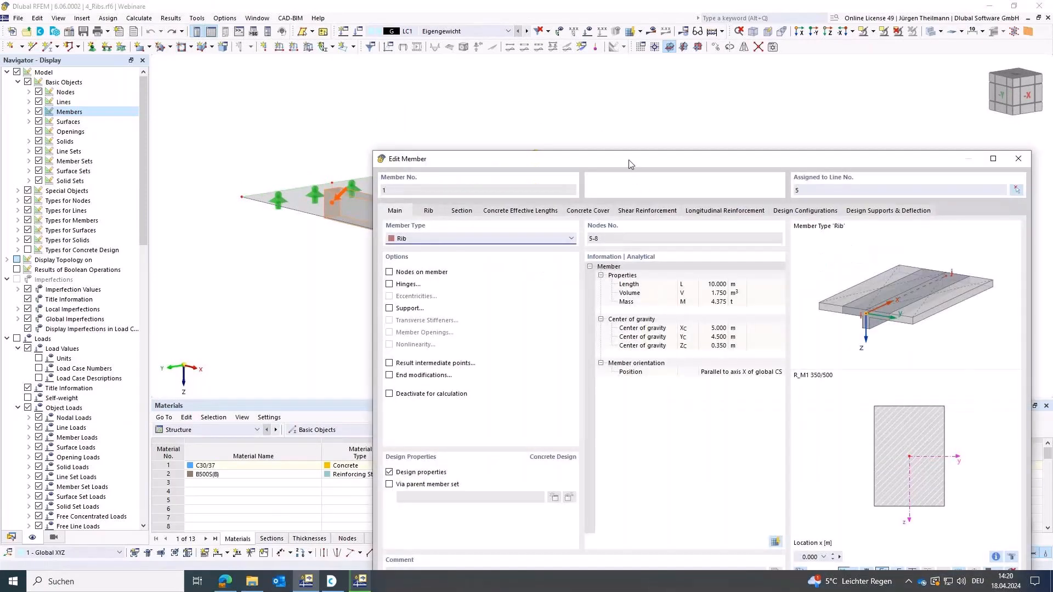
left_click_drag(618, 159, 512, 87)
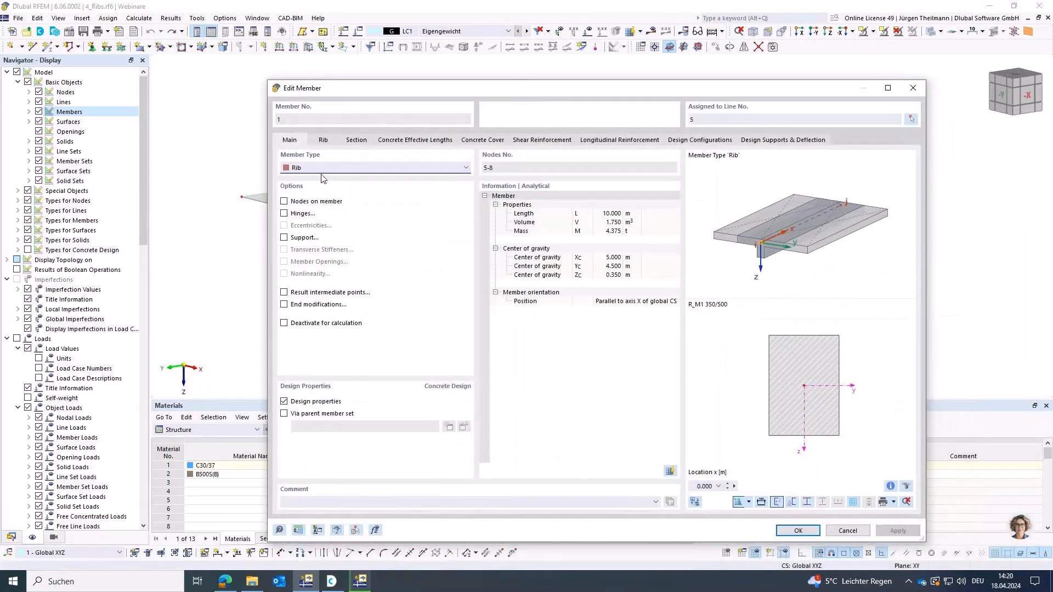
left_click(311, 170)
left_click(311, 182)
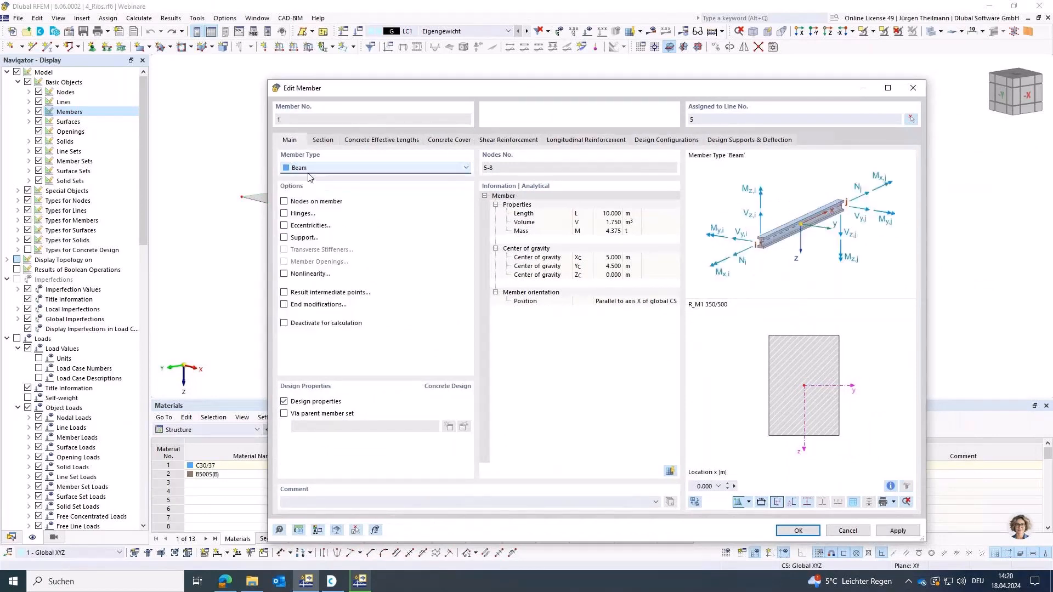
left_click(799, 530)
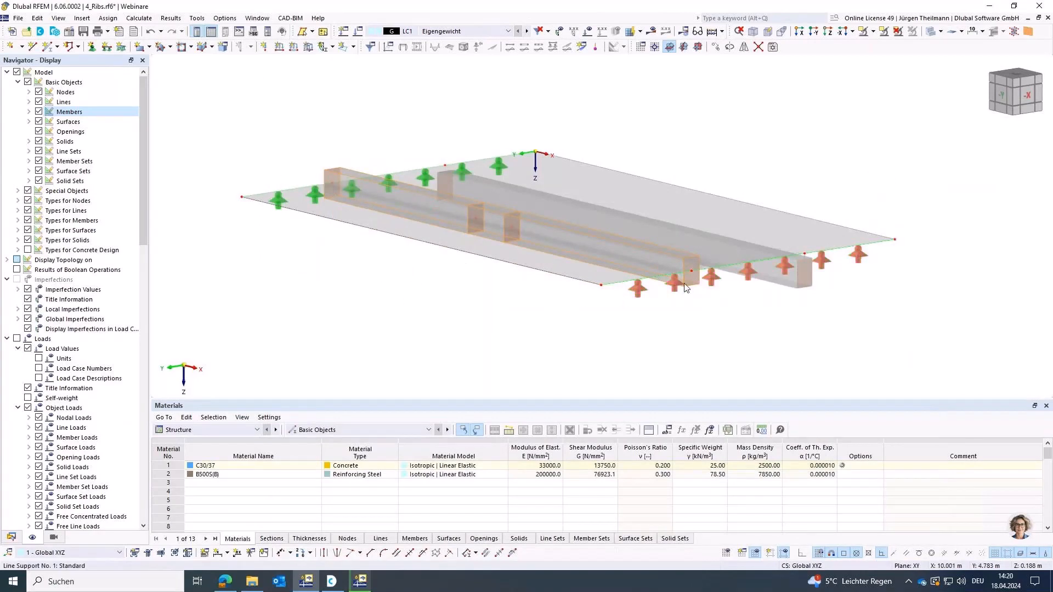
Step: Enable eccentricities for member 1 and create a start eccentricity relative to the section with middle-top alignment
double_click(344, 175)
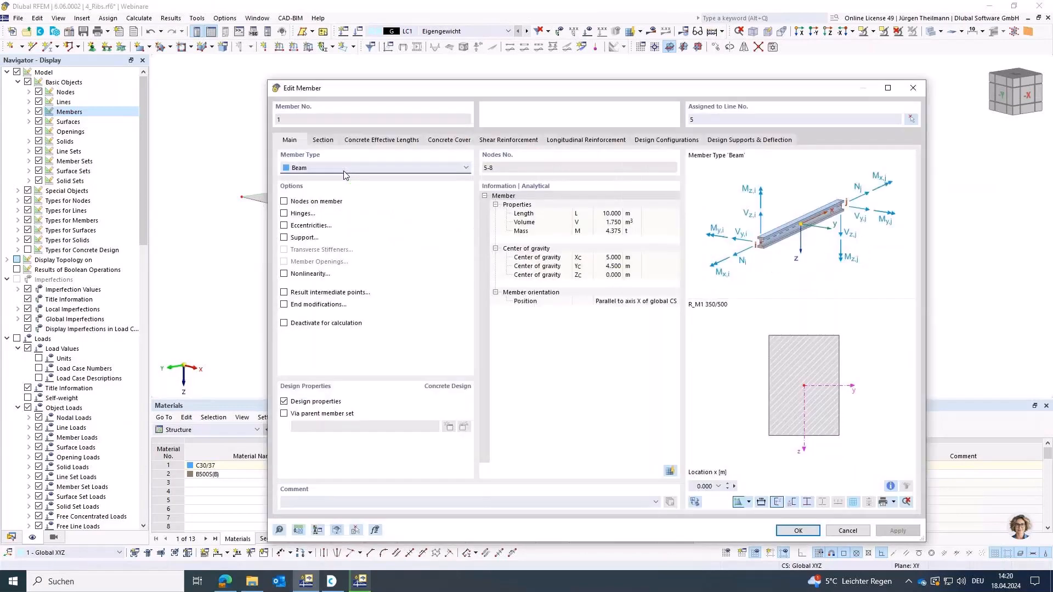
left_click(284, 226)
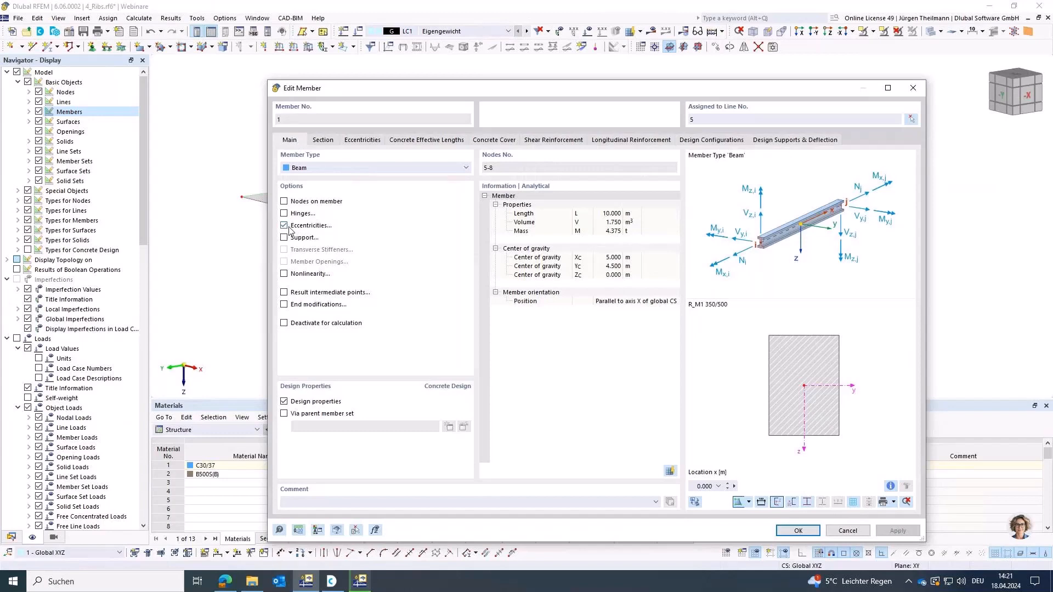
left_click(361, 141)
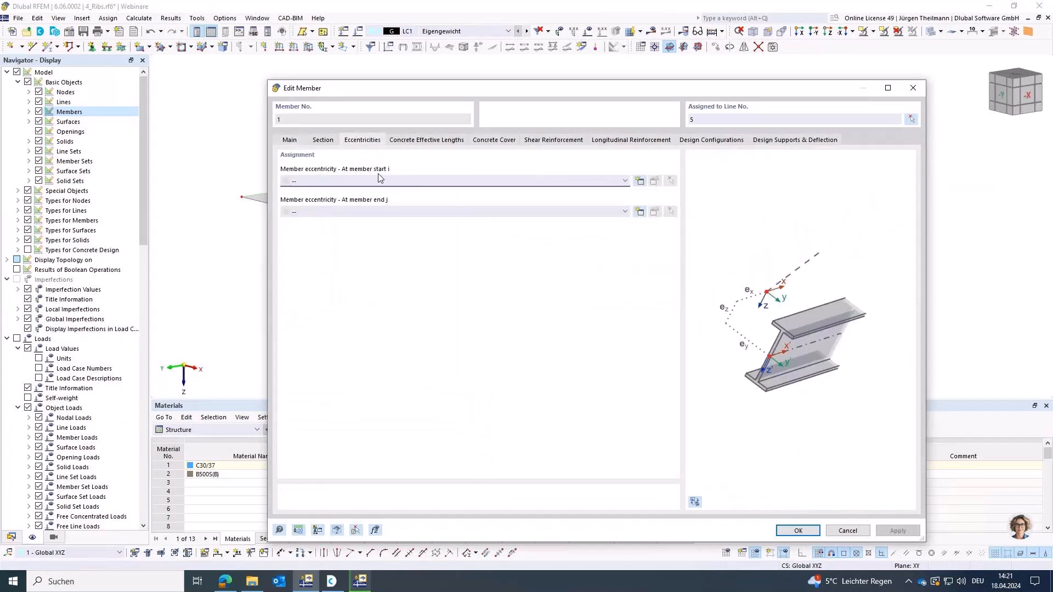
left_click(640, 181)
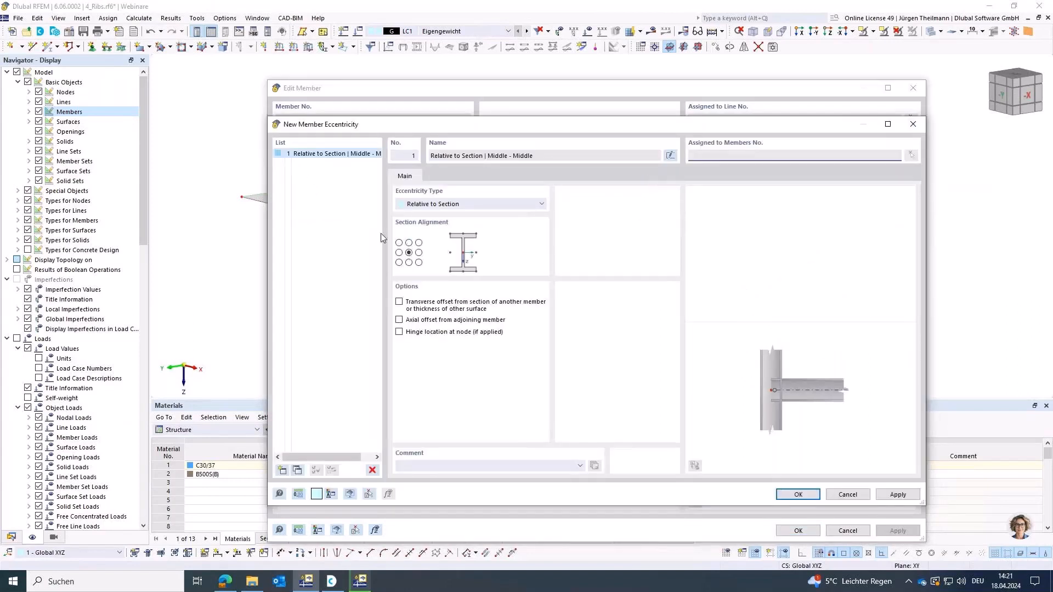
left_click(408, 243)
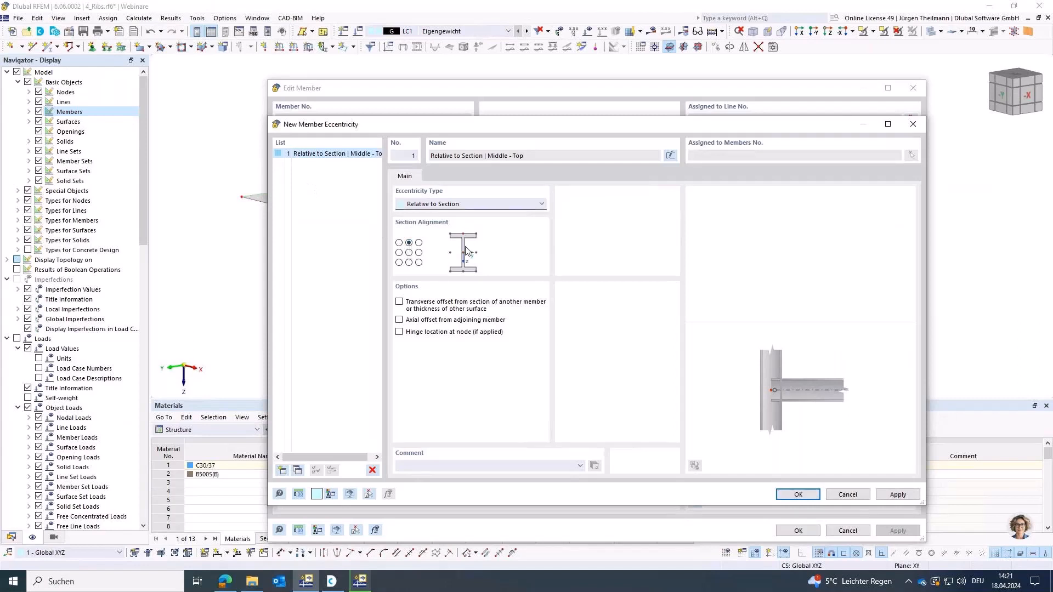
Step: Add a transverse offset from the bottom of slab surface 1 to the eccentricity and apply it to member 1
left_click(398, 301)
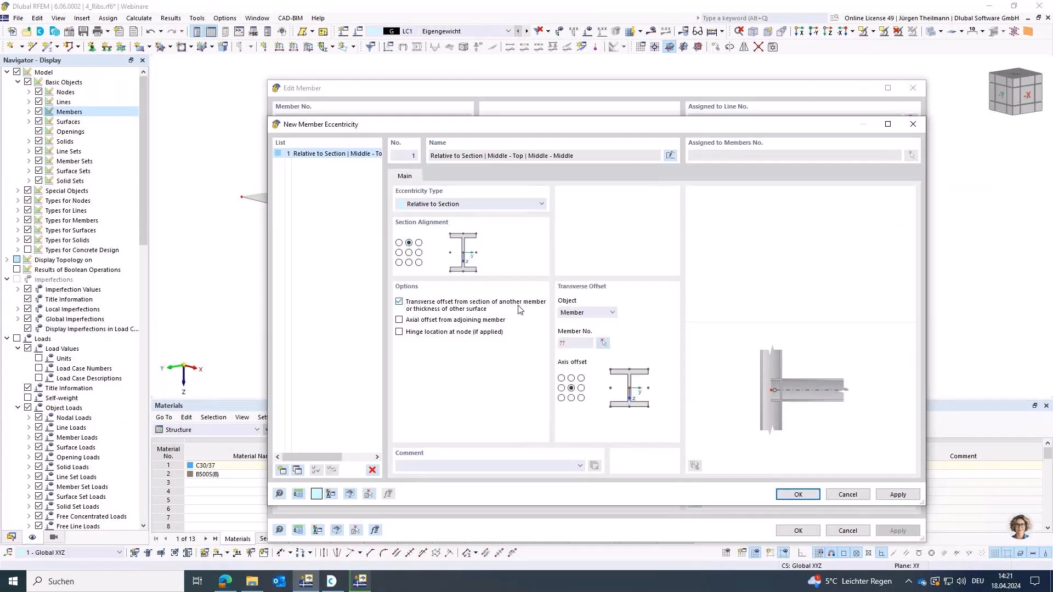
left_click(570, 398)
left_click(587, 312)
left_click(582, 334)
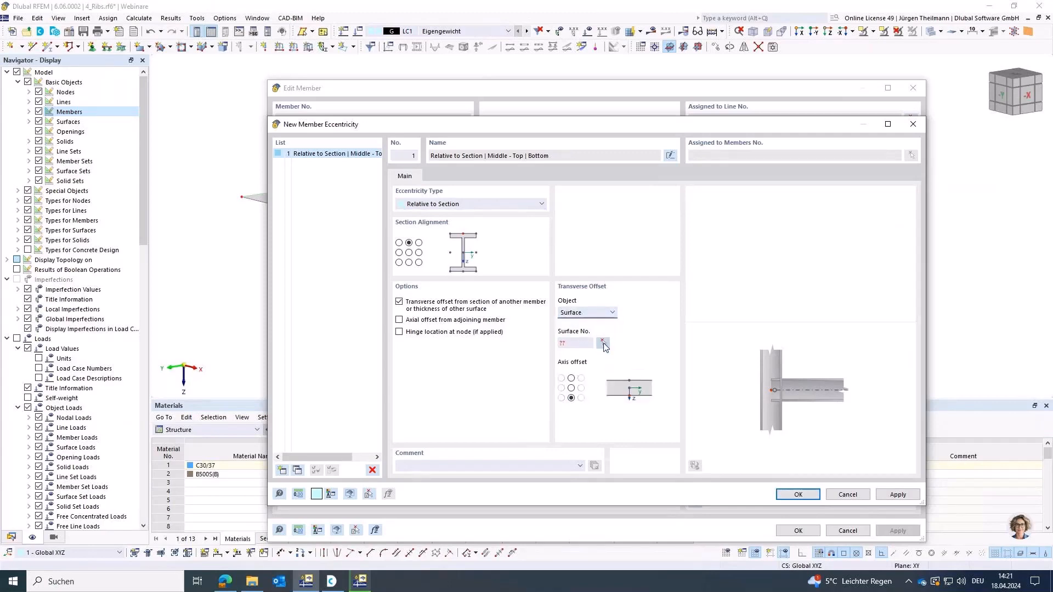
left_click(603, 342)
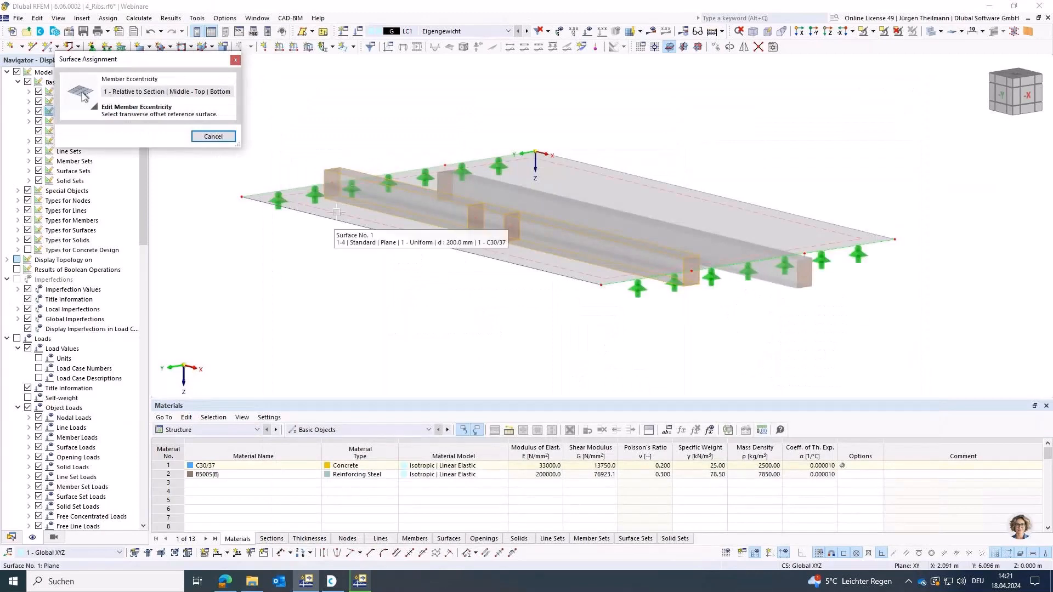
left_click(337, 211)
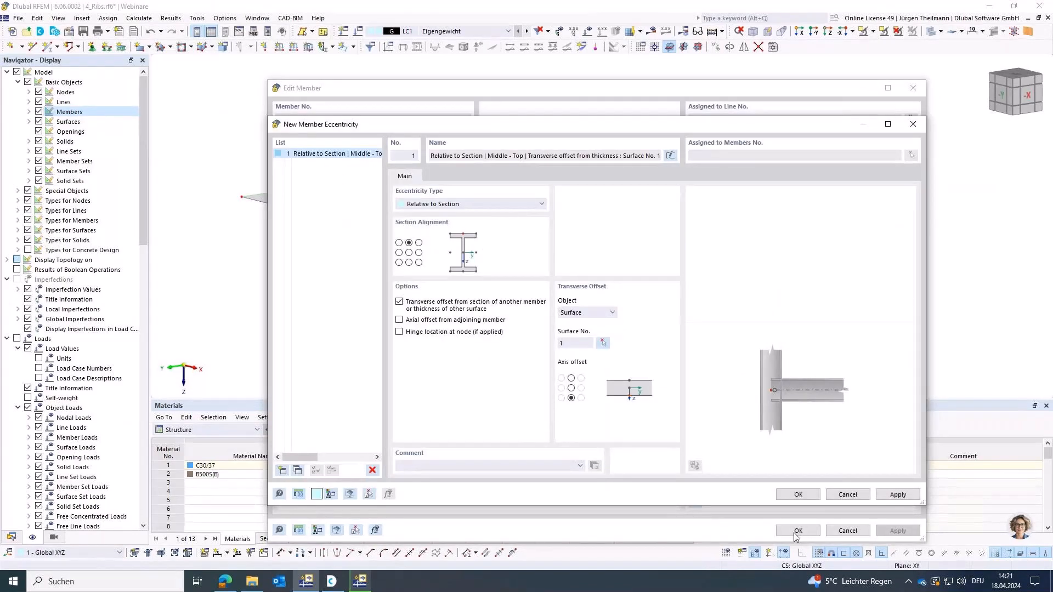
left_click(797, 495)
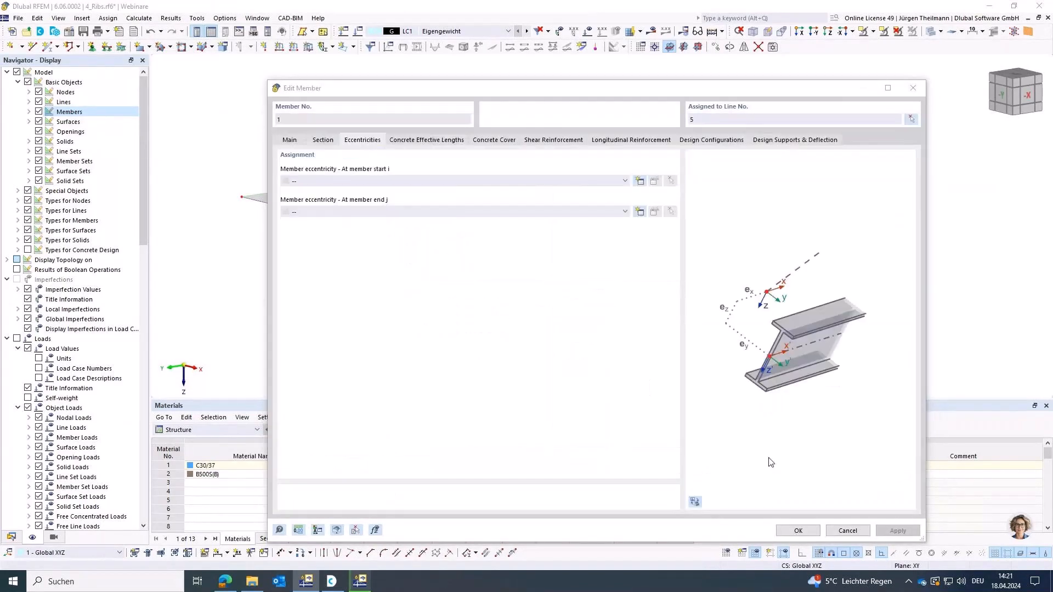
left_click(798, 530)
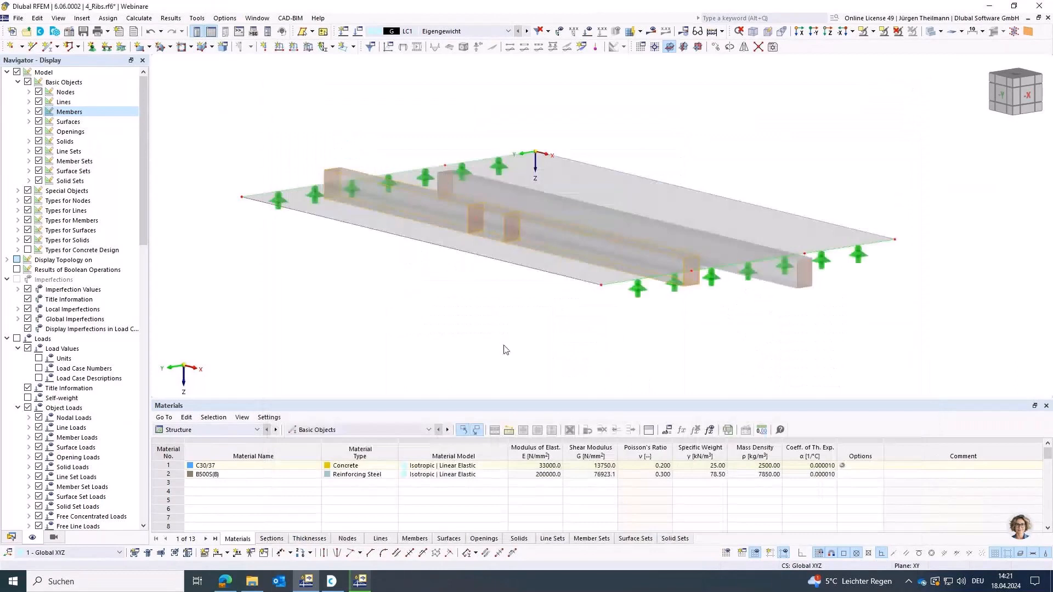
double_click(637, 266)
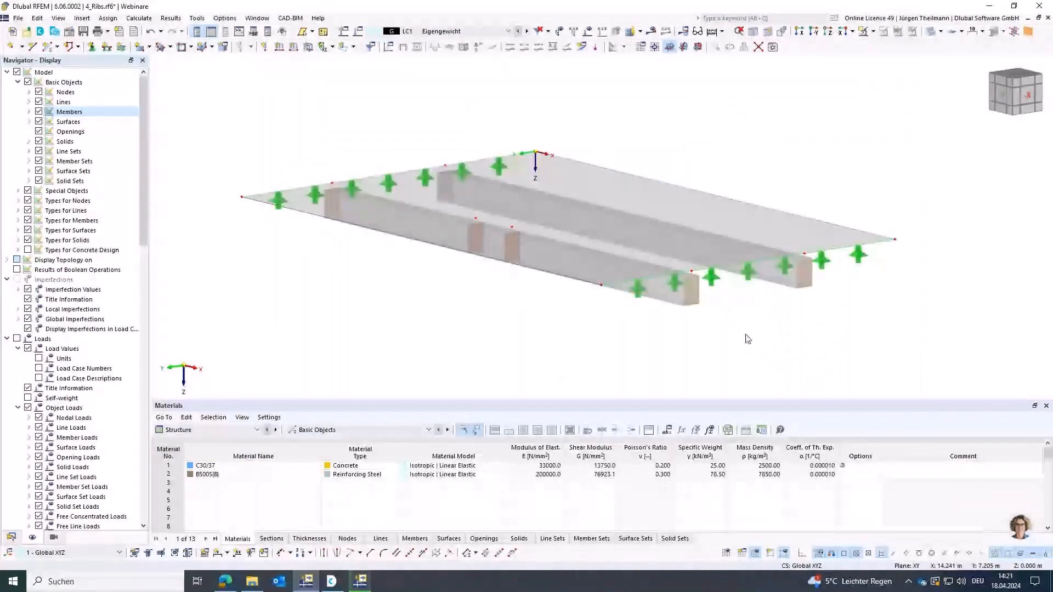
Step: Generate the mesh of the slab with the eccentric beam and inspect it
left_click(628, 32)
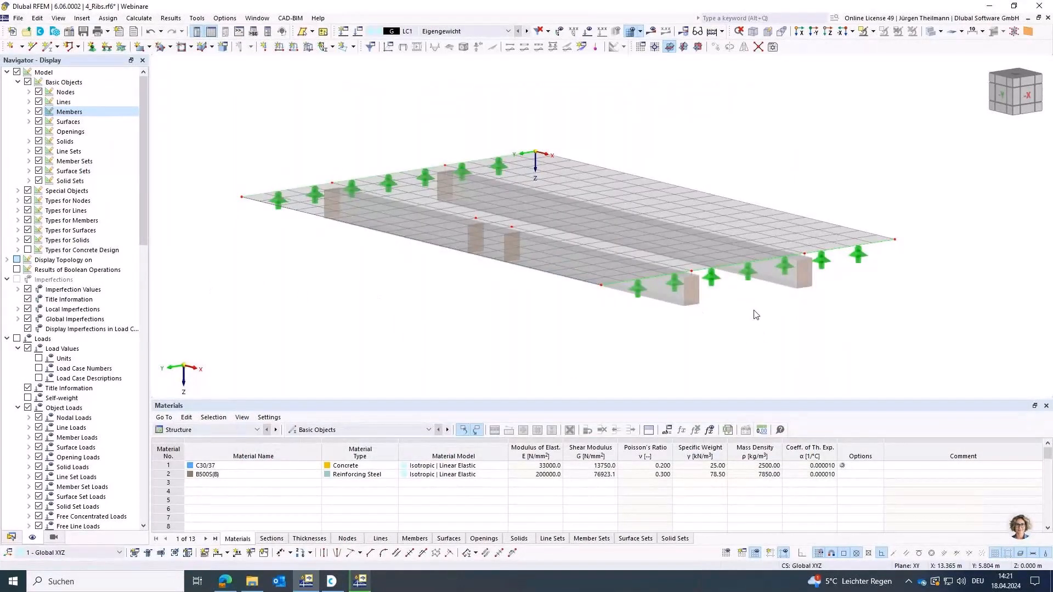
middle_click_drag(755, 315, 769, 317)
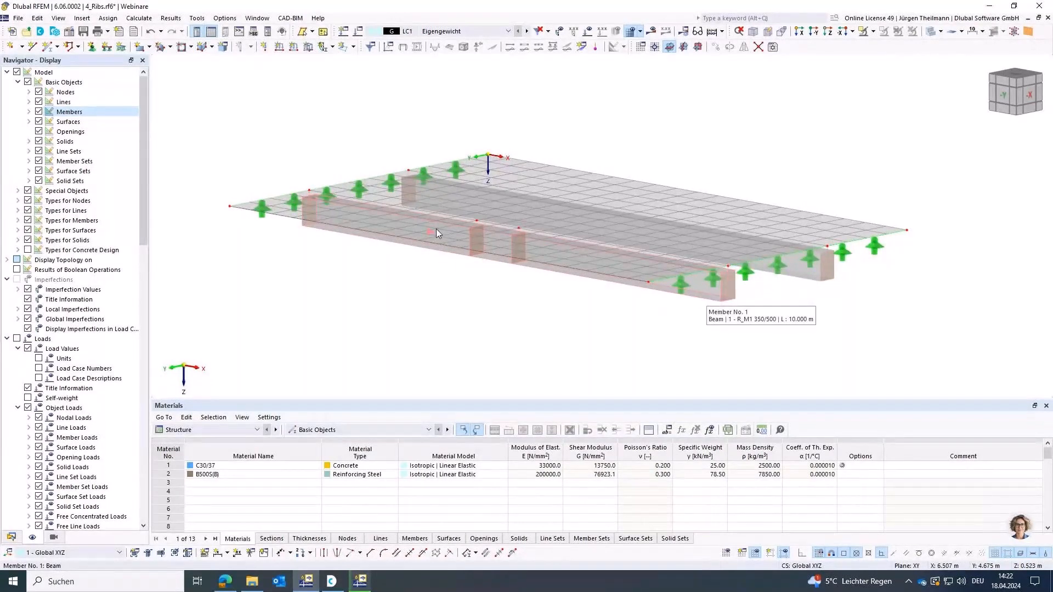
Step: Undo member 1's eccentricity and its change to a beam, accepting deletion of the mesh
left_click(150, 31)
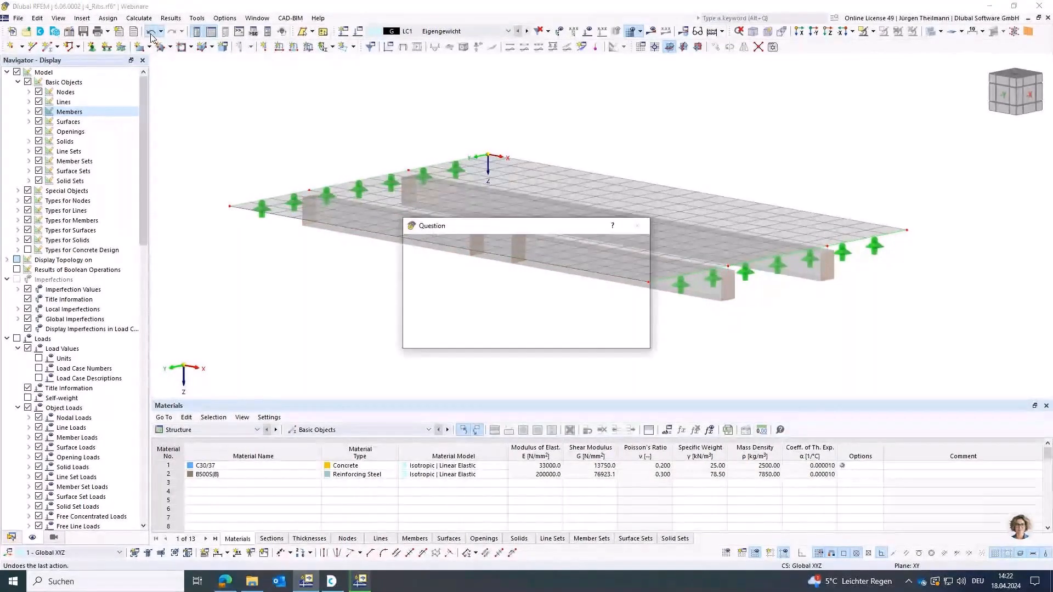
left_click(572, 336)
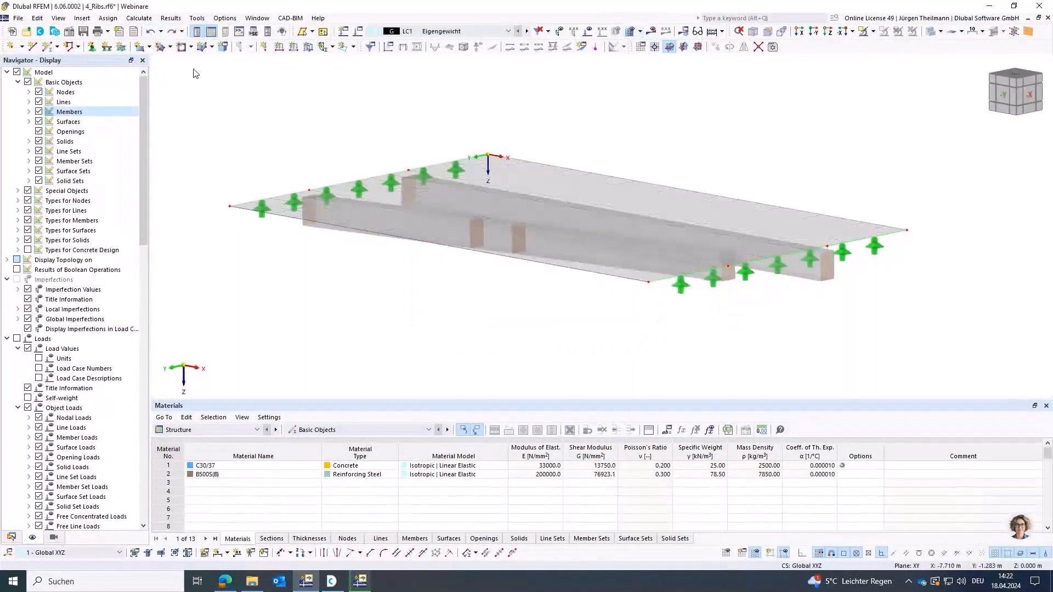
left_click(150, 33)
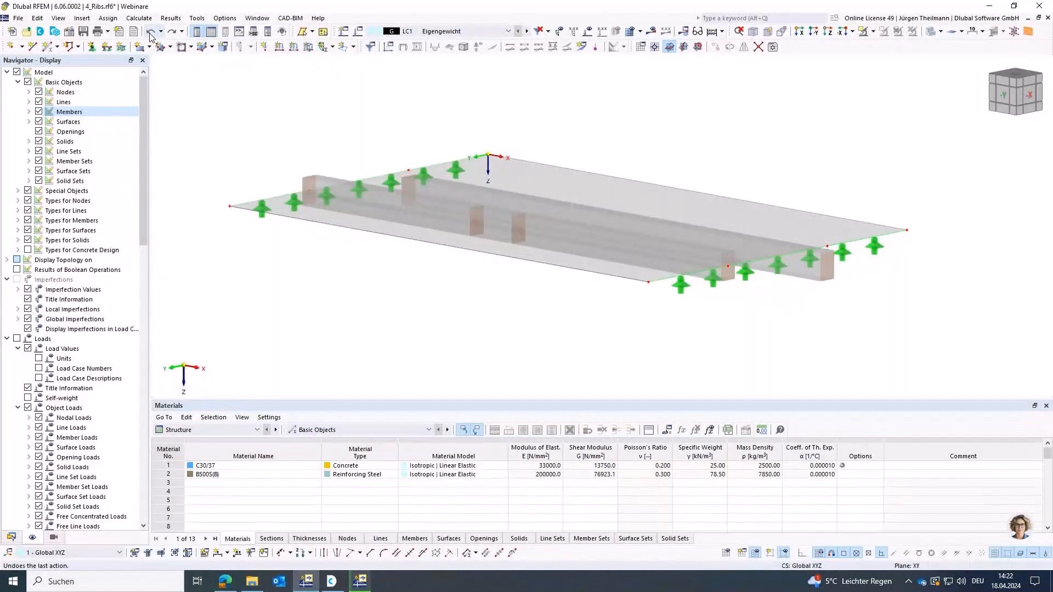
left_click(151, 32)
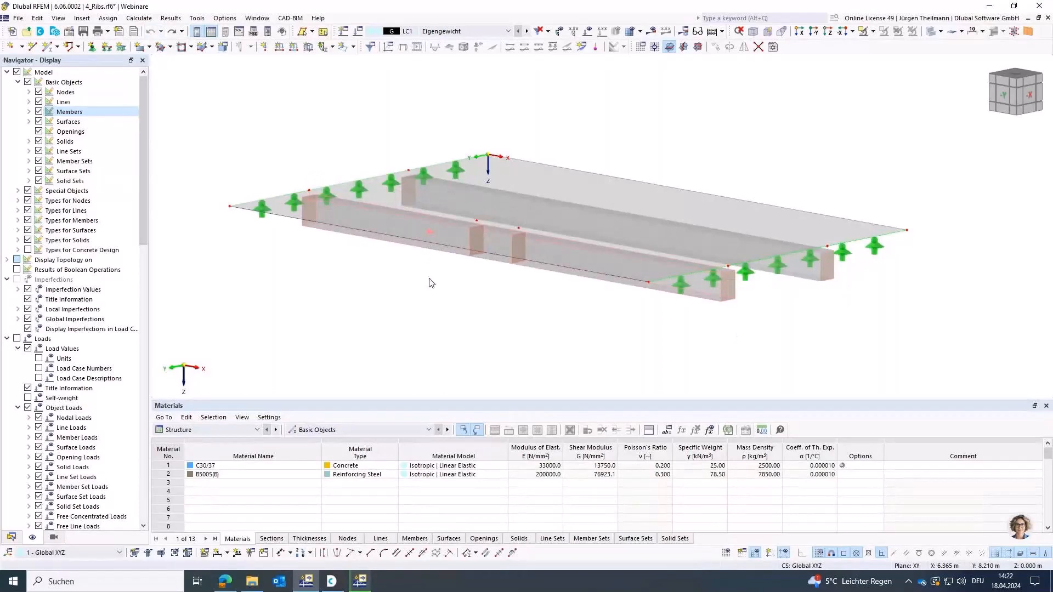
Step: Remove the two intermediate nodes from the segmented rib's line and generate the mesh
middle_click_drag(436, 300, 463, 324, "ctrl")
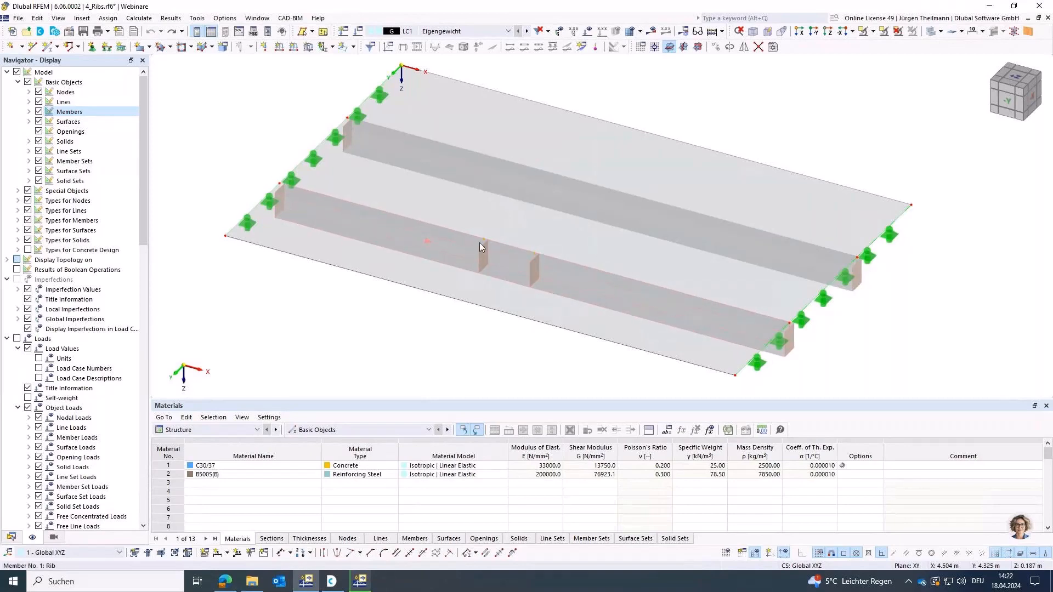
left_click(375, 280)
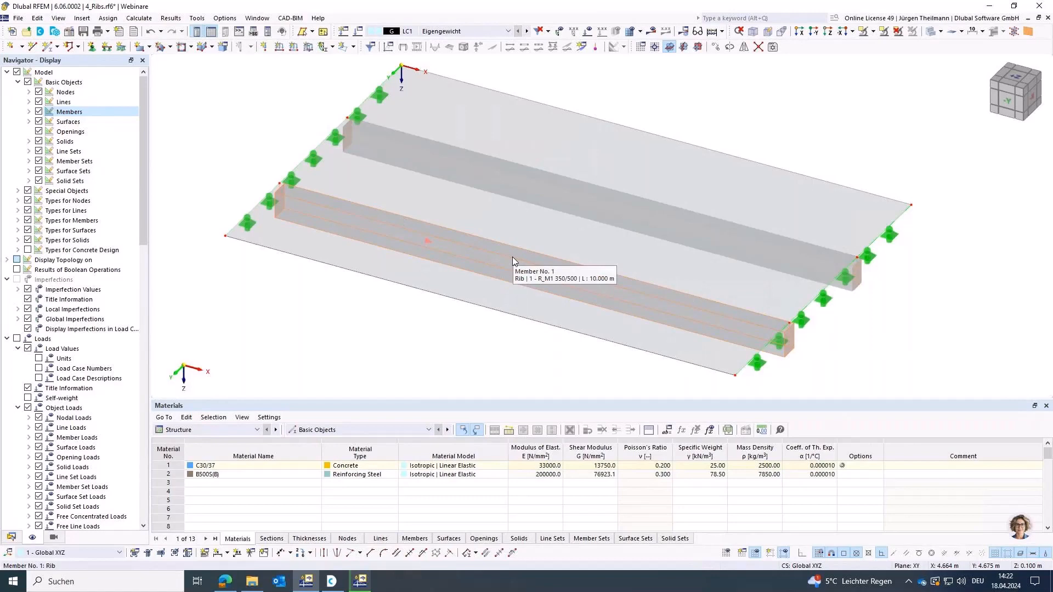
left_click(640, 31)
left_click(645, 63)
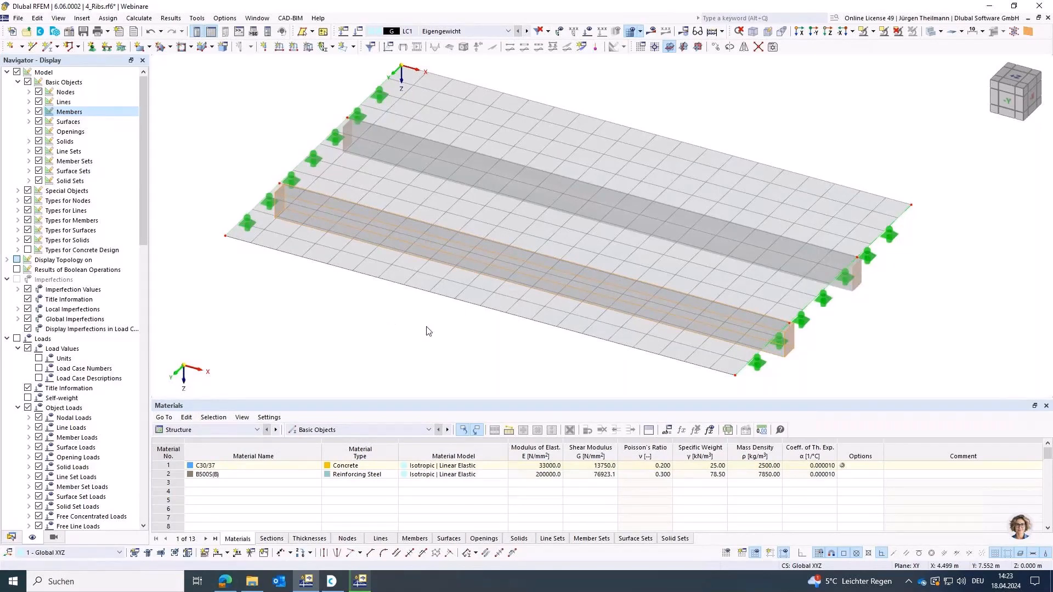
Step: Undo the removal of the rib's intermediate nodes, accepting deletion of the mesh
middle_click_drag(426, 329, 411, 301, "ctrl")
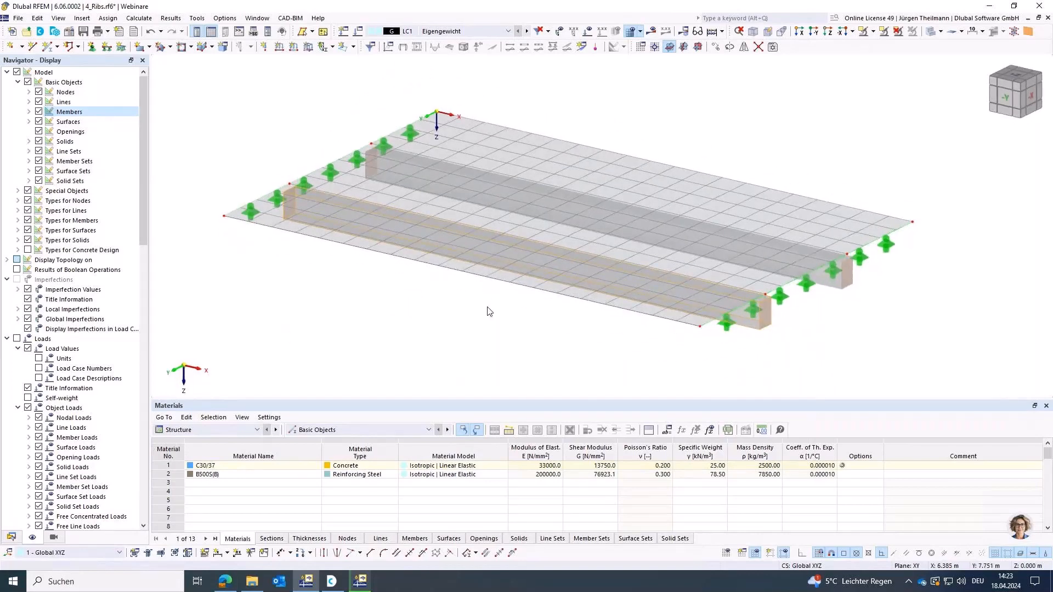
left_click(151, 34)
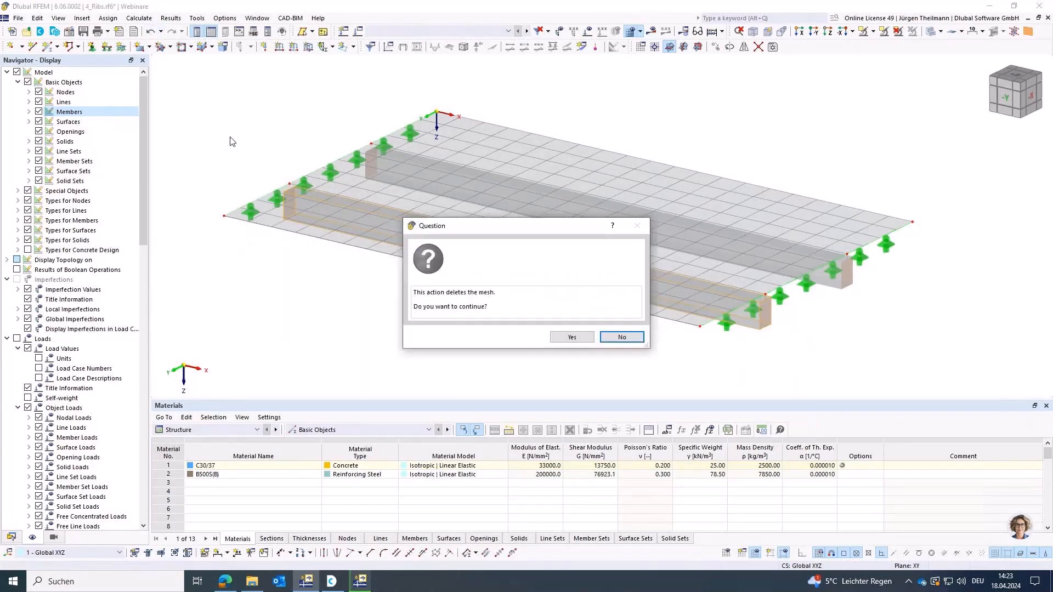
left_click(570, 337)
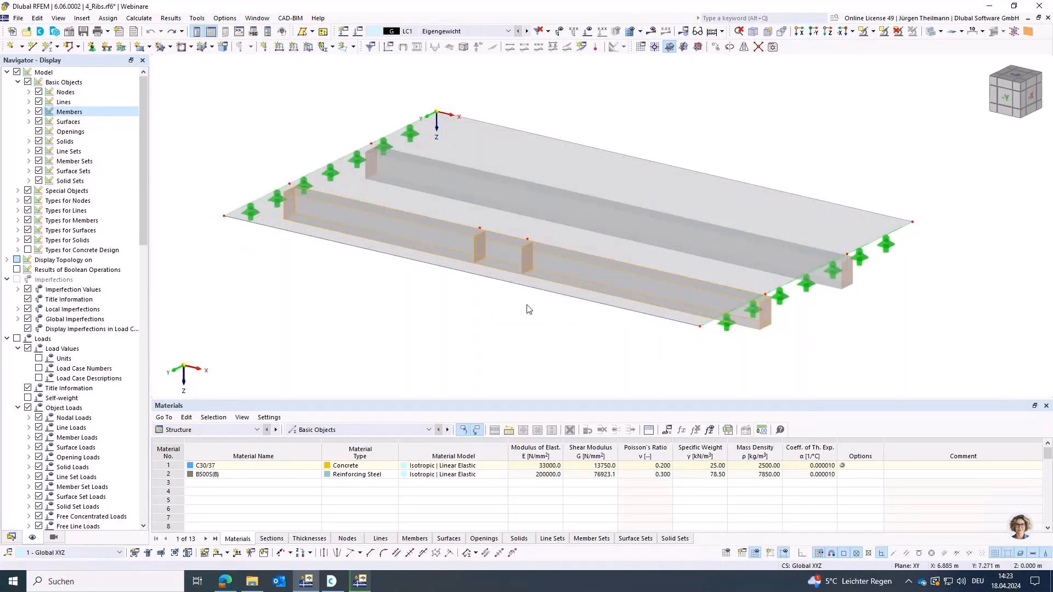
Step: Edit the segmented rib's polyline so that only its end nodes 5 and 8 are assigned, deselecting the two intermediate nodes
right_click(748, 327)
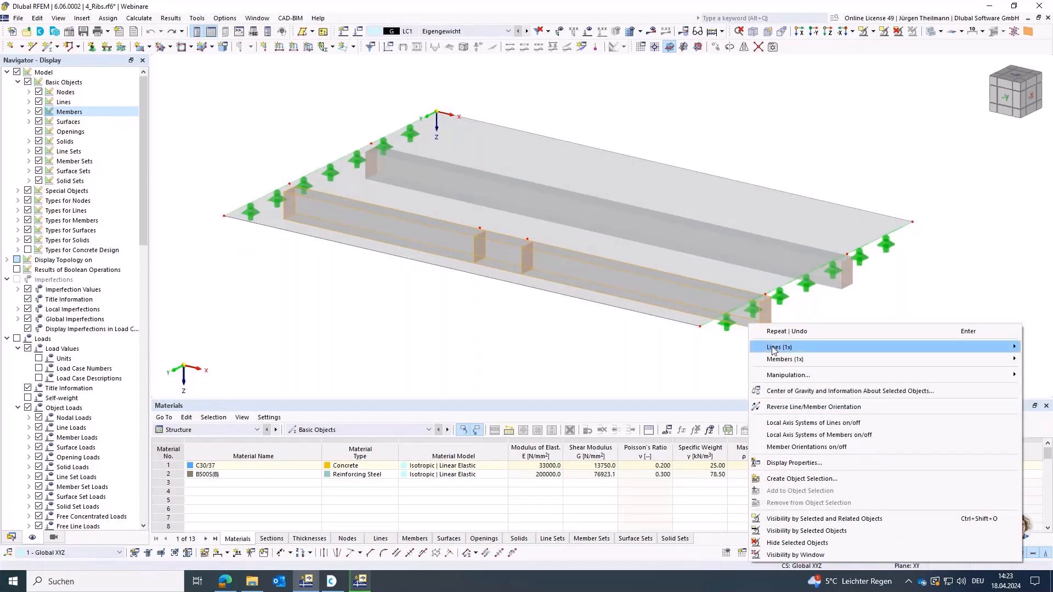
mouse_move(773, 350)
left_click(676, 346)
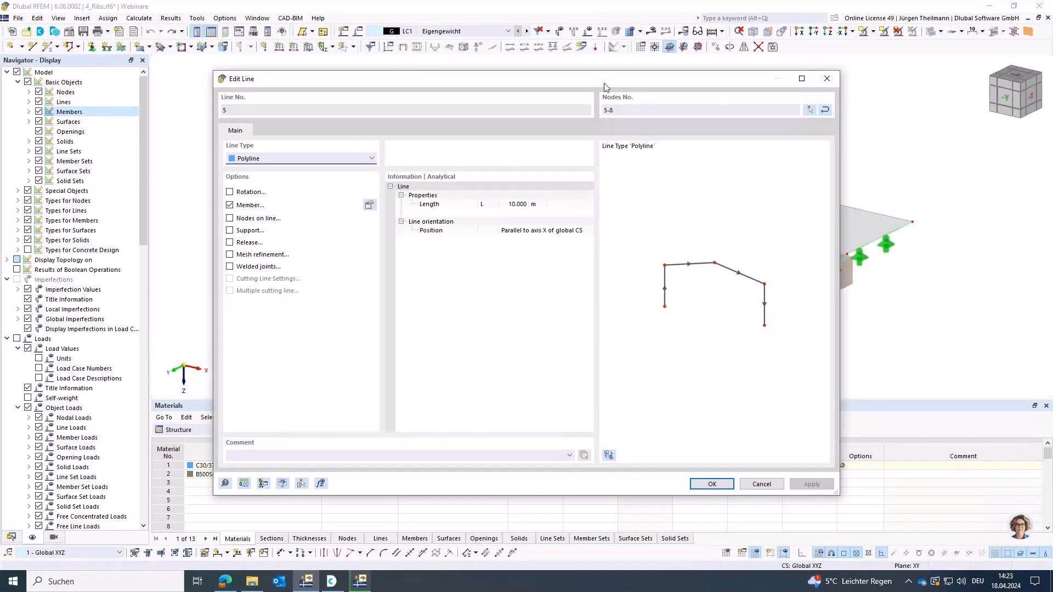
left_click(809, 109)
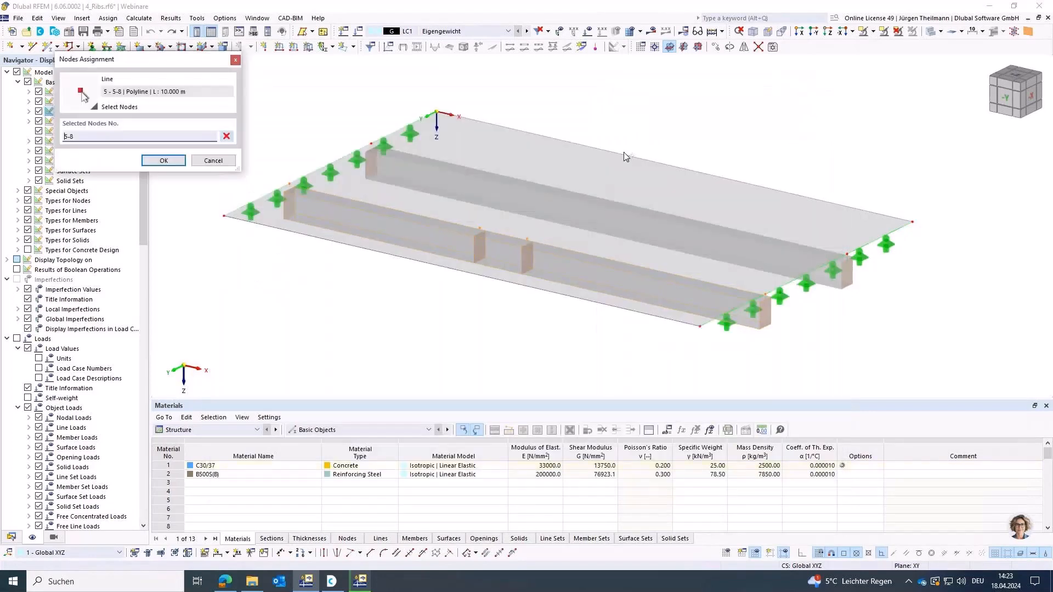
left_click(481, 227)
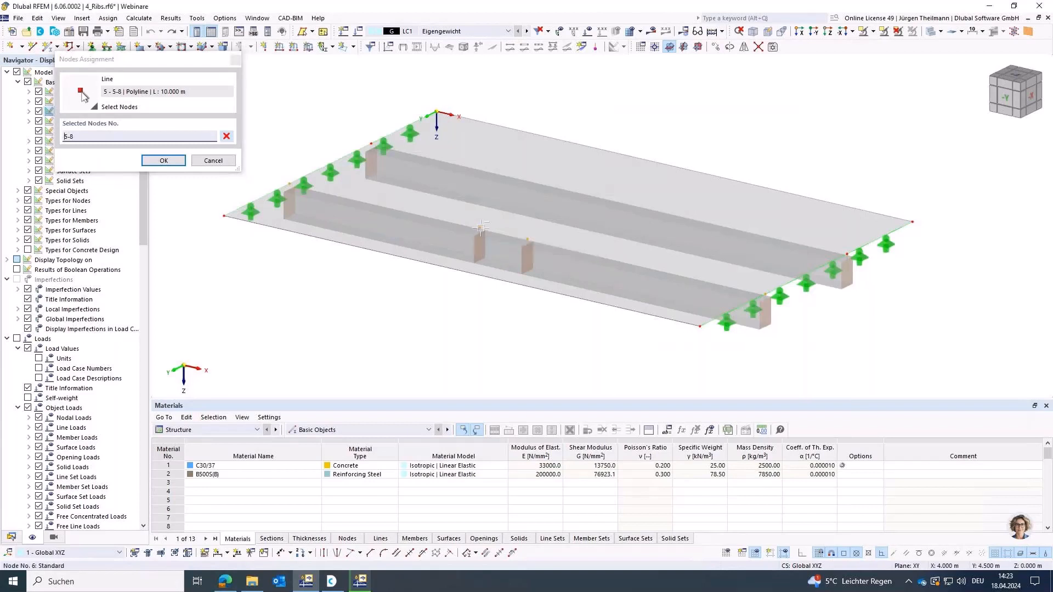
left_click(527, 237)
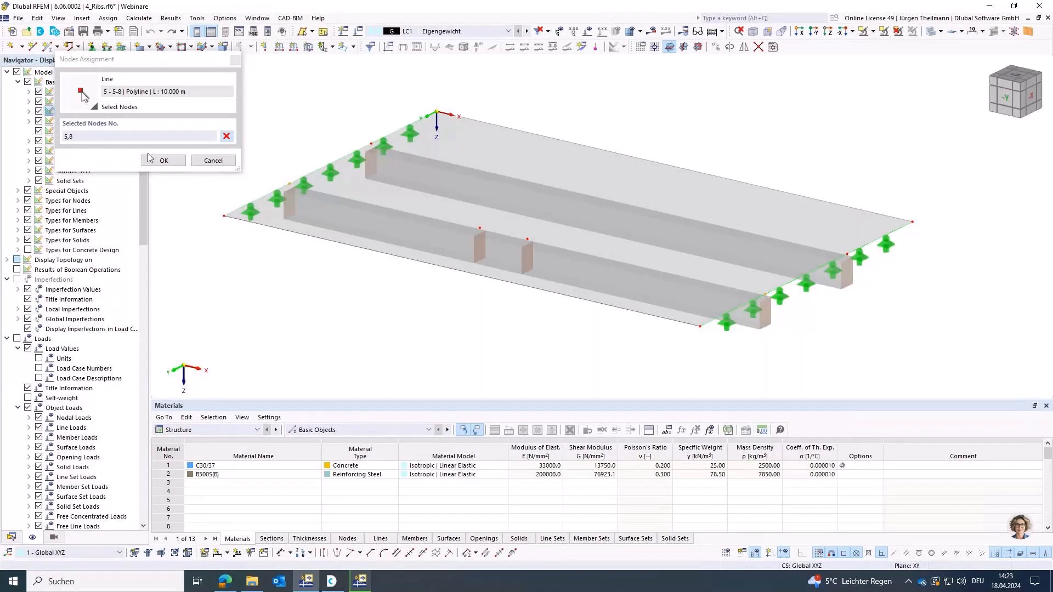
left_click(162, 163)
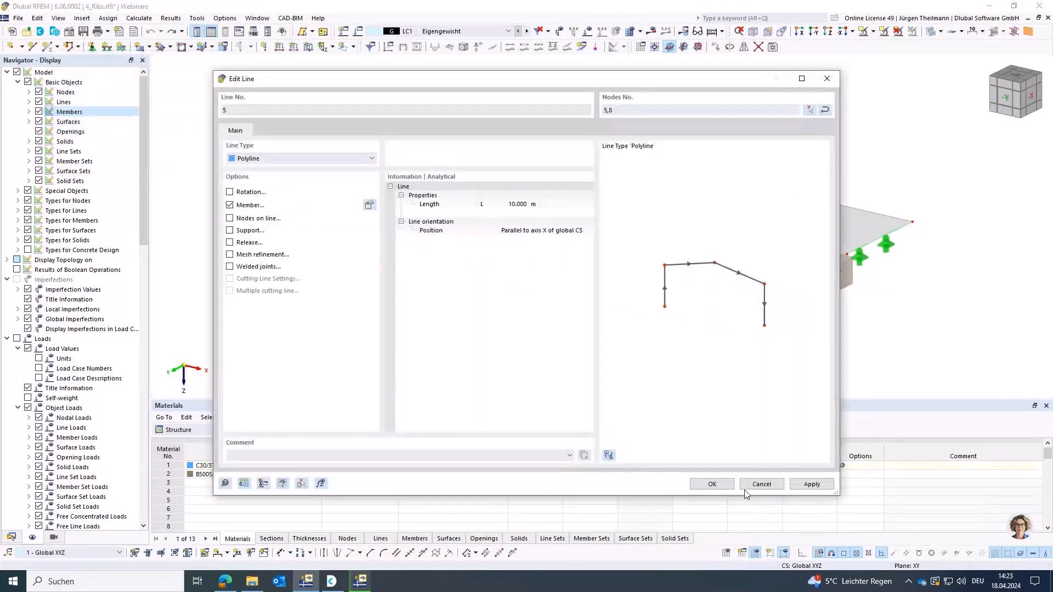
left_click(714, 484)
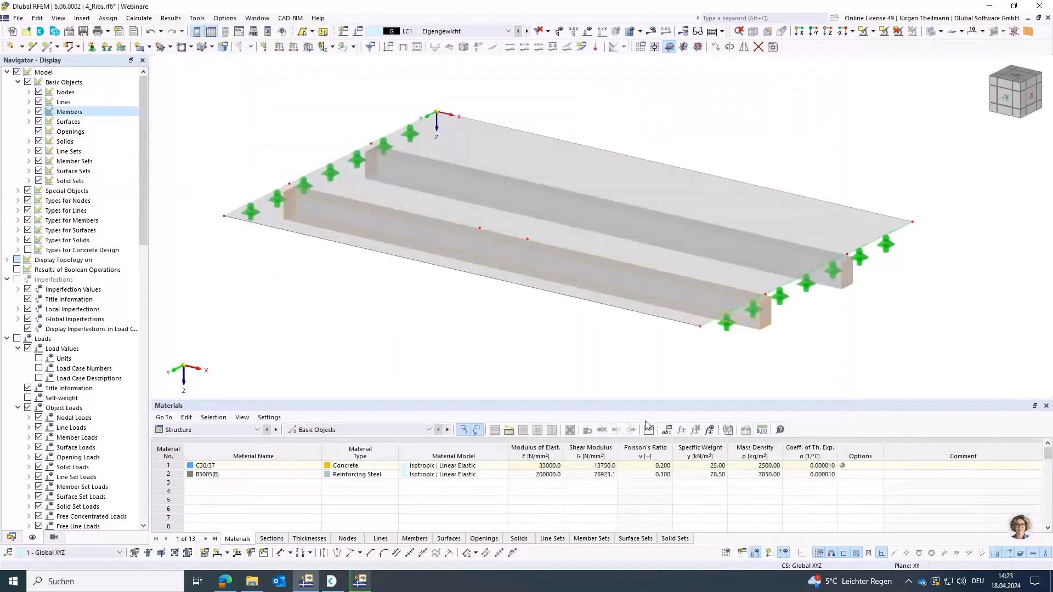
Step: Generate the mesh of the ribbed slab and inspect it around the edited rib
left_click(640, 34)
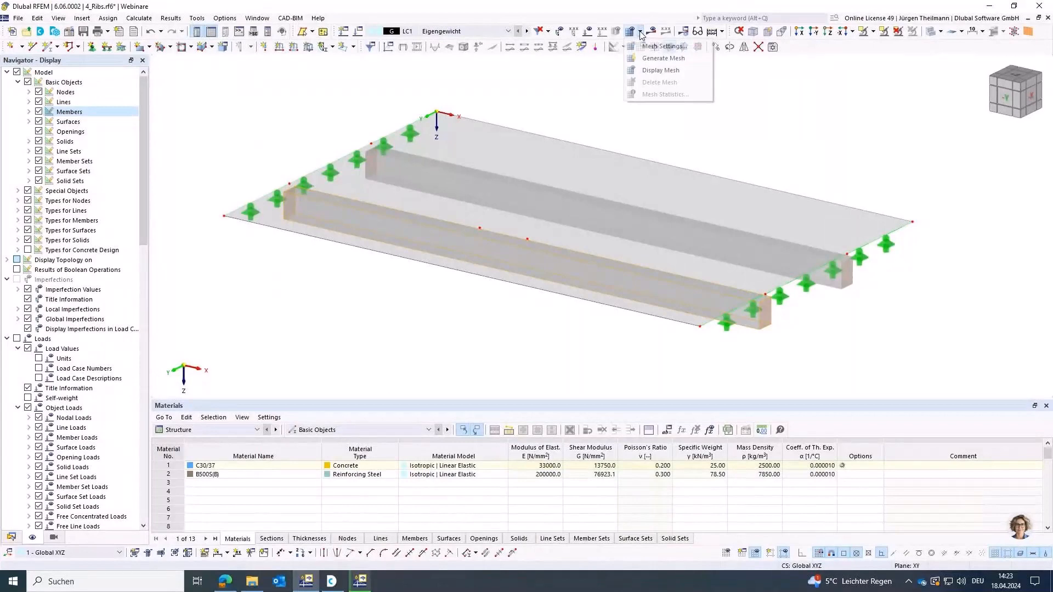
left_click(663, 58)
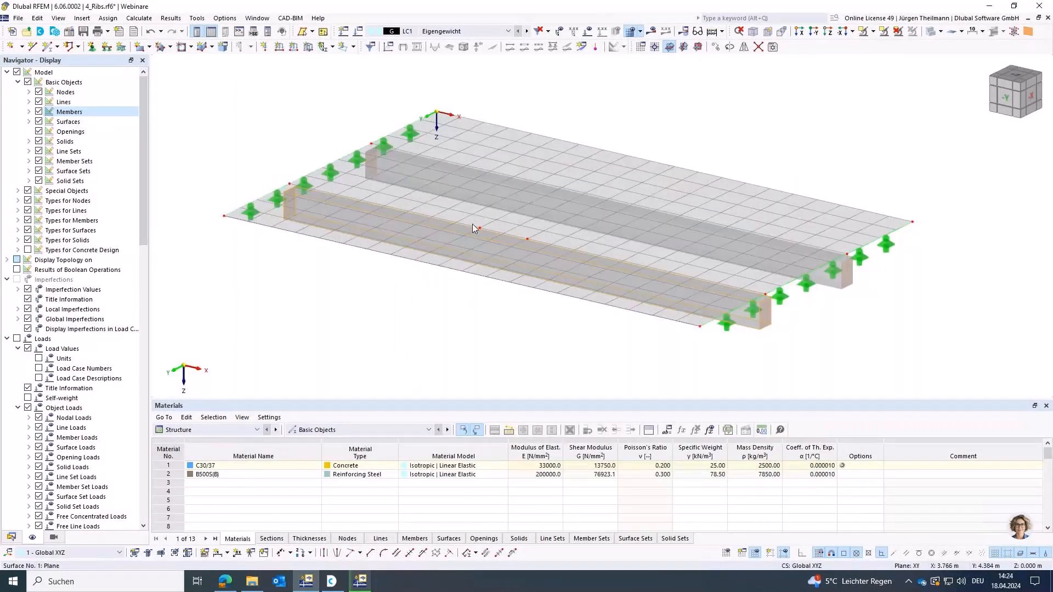
mouse_move(464, 315)
middle_mouse_down("ctrl")
mouse_move(438, 326)
mouse_move(477, 308)
middle_mouse_up("ctrl")
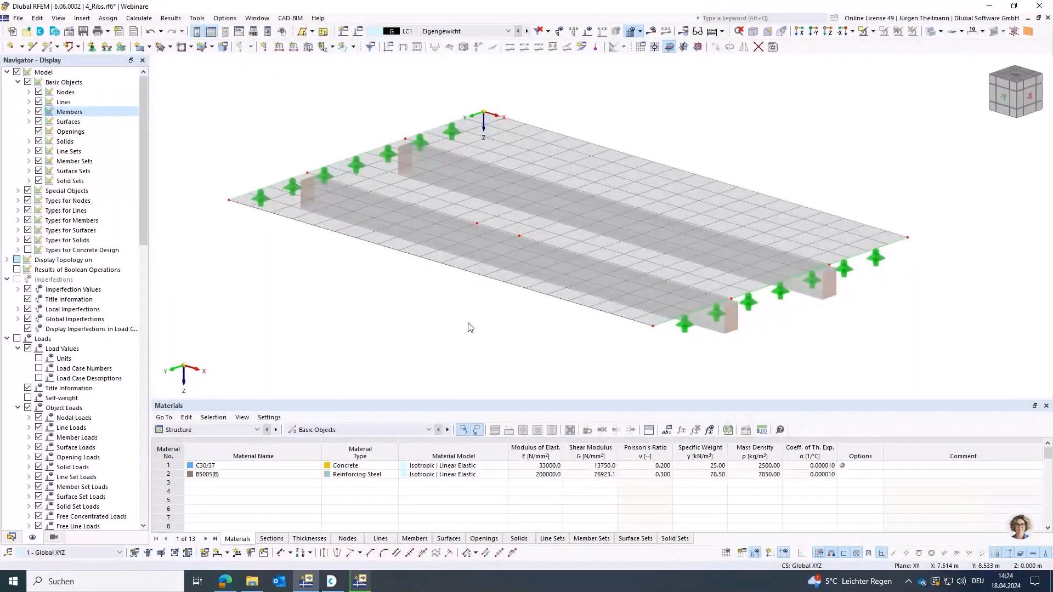
Step: Switch to the 5_Steel_Hall model and collapse the 4_Ribs model's data tree
left_click(11, 537)
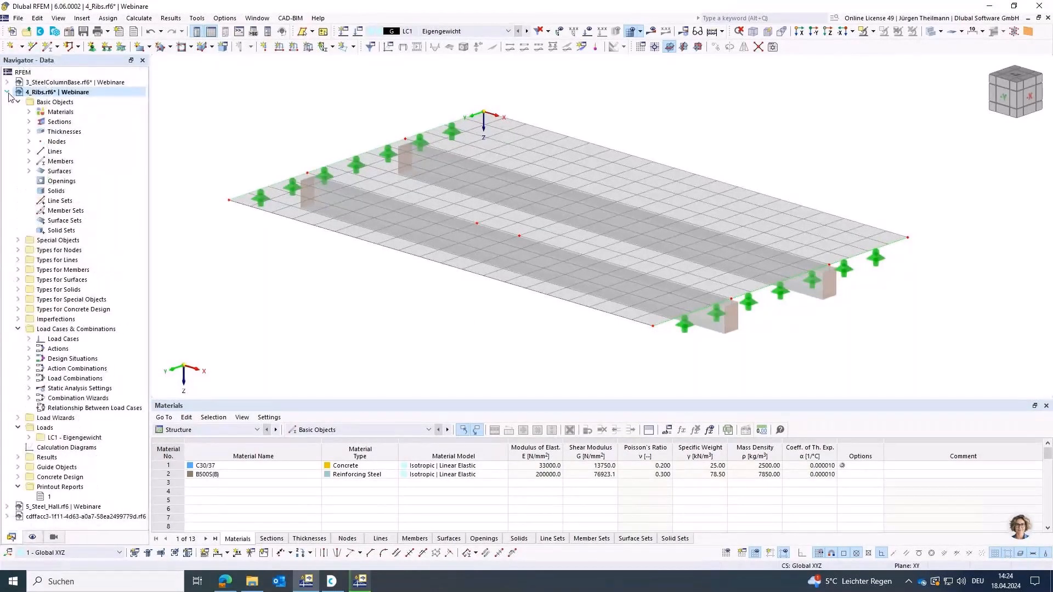
left_click(7, 92)
left_click(38, 102)
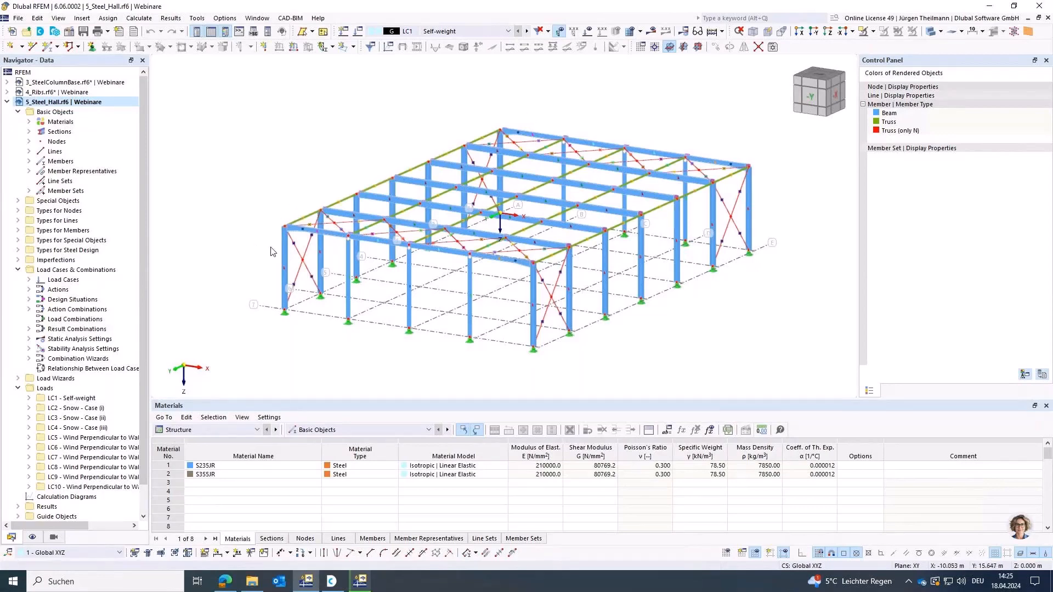
Step: Open corner column member 7 for editing and review its effective lengths assignment among the steel design types
mouse_move(285, 251)
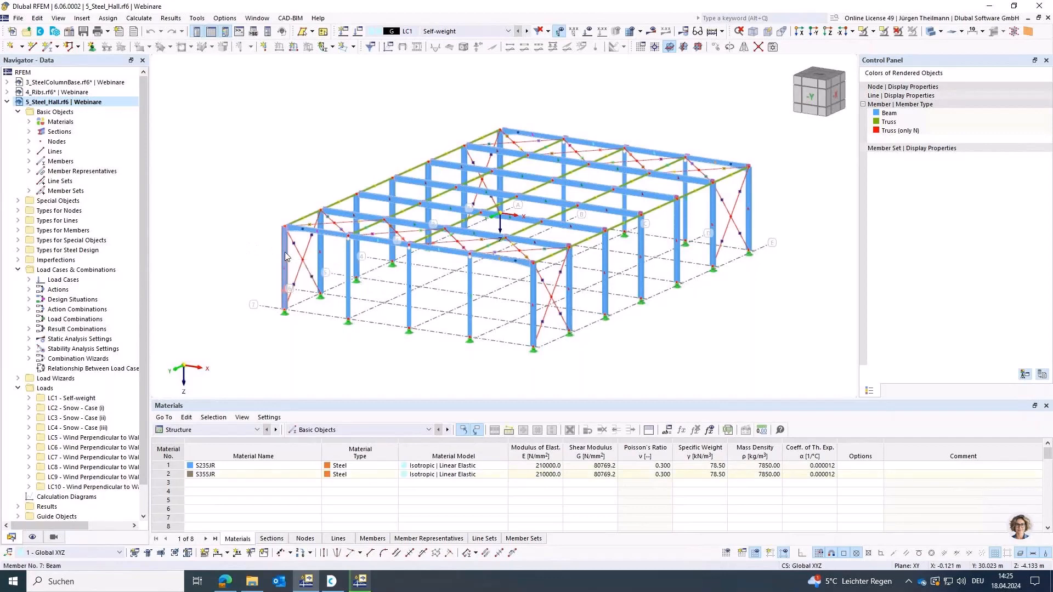
double_click(285, 255)
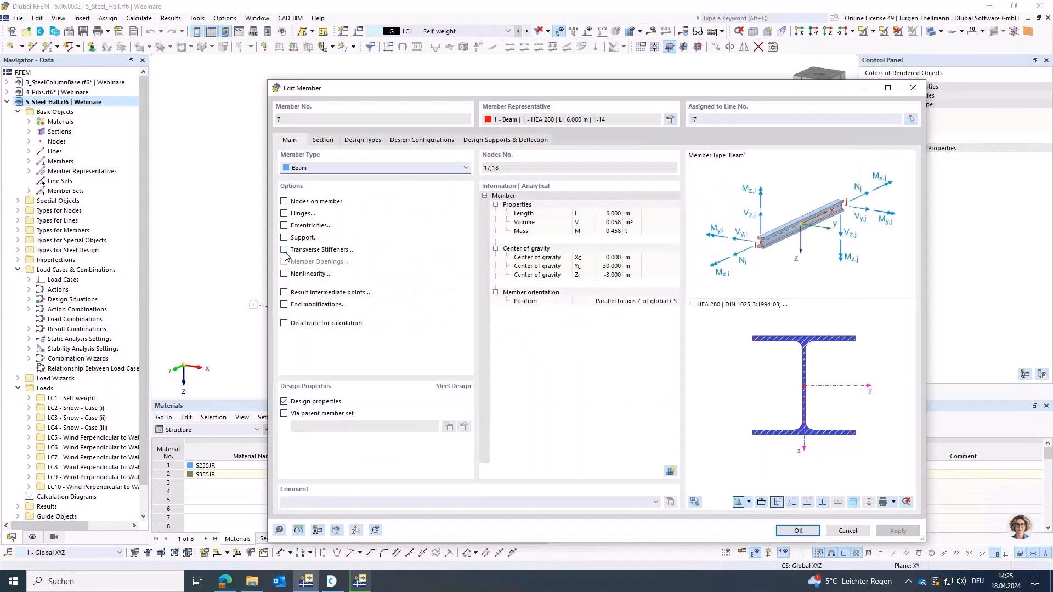
left_click(360, 141)
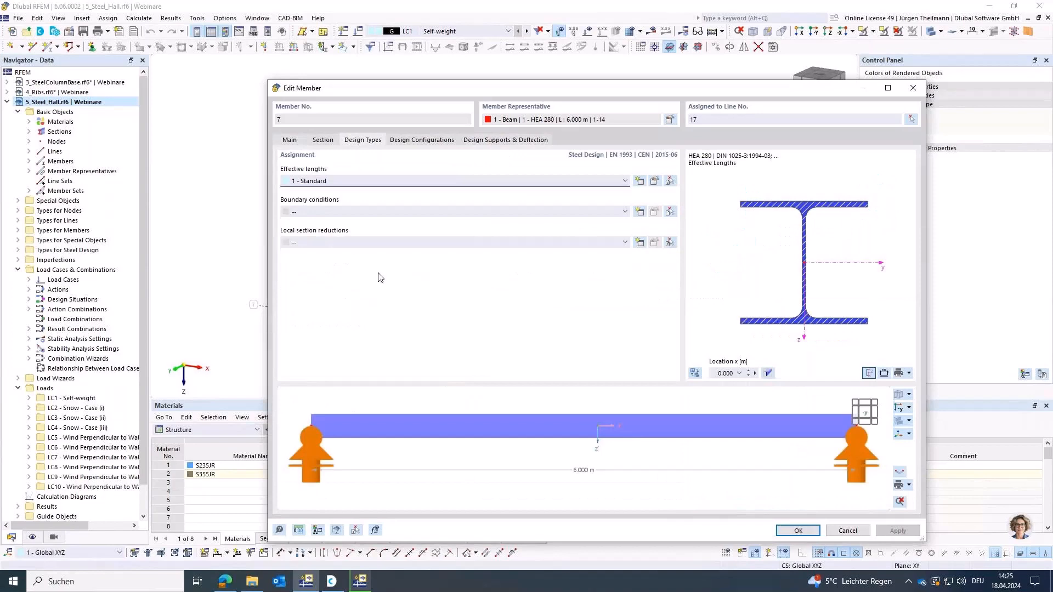
left_click(322, 182)
left_click(323, 182)
Step: Show member 7's effective lengths graphic in its model orientation and save it as the print template Eff_L
left_click(897, 474)
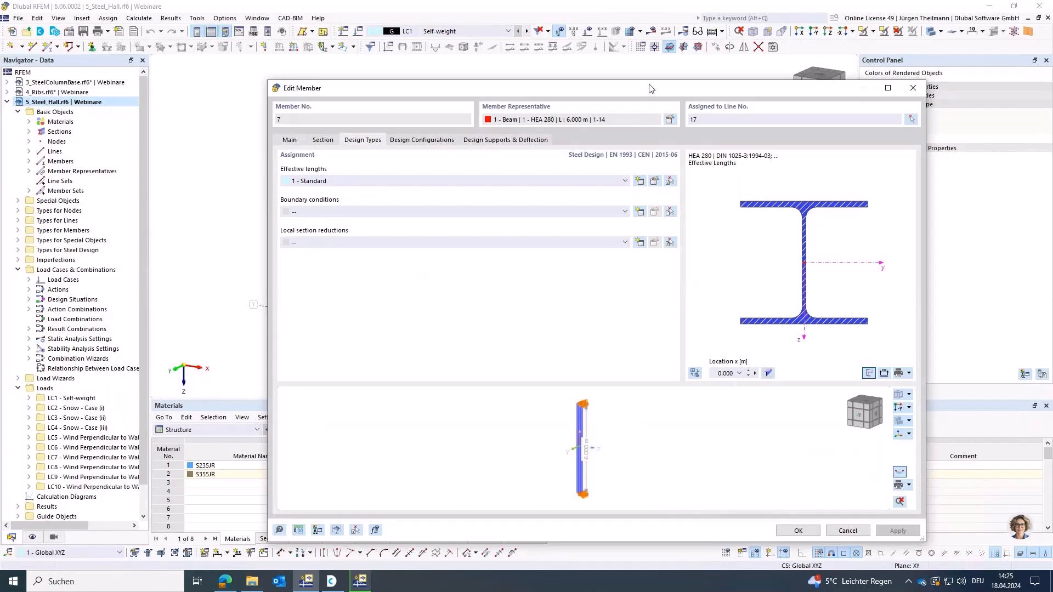
left_click_drag(649, 88, 603, 67)
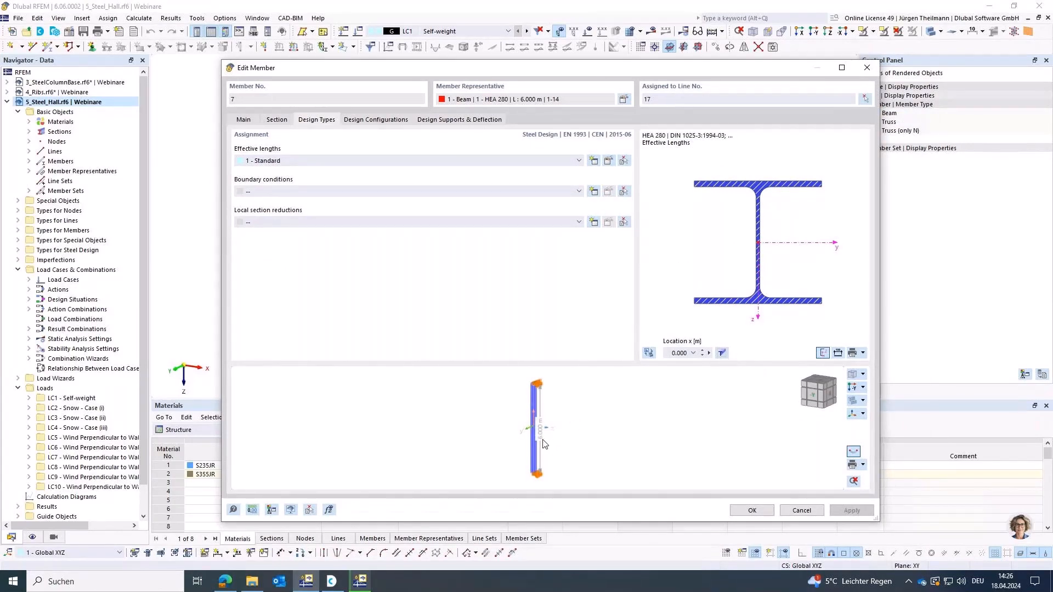
left_click(863, 466)
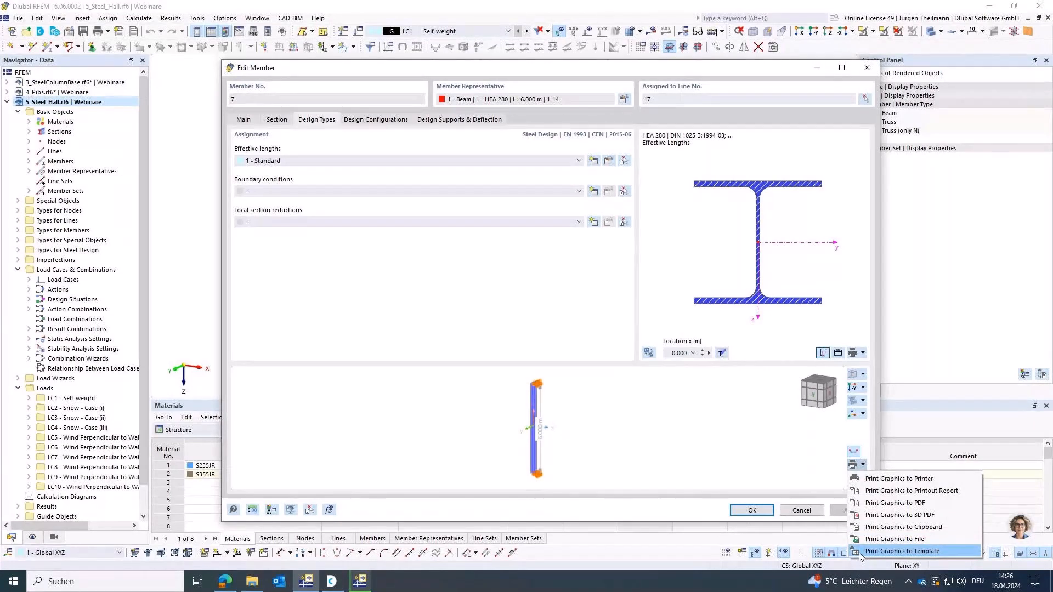
left_click(906, 551)
type("Eff_L")
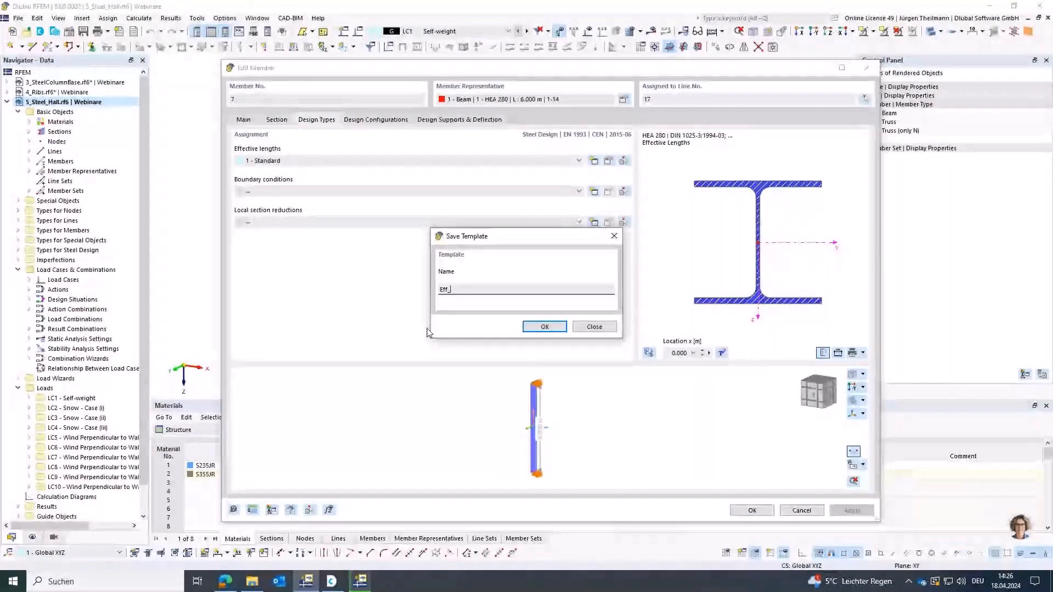
left_click(544, 327)
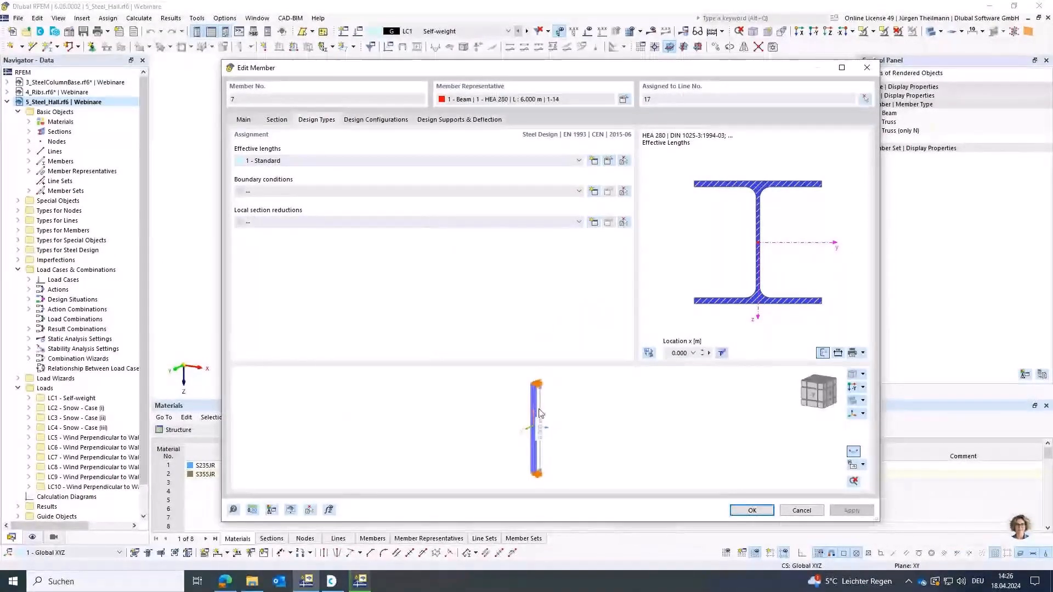
left_click(752, 509)
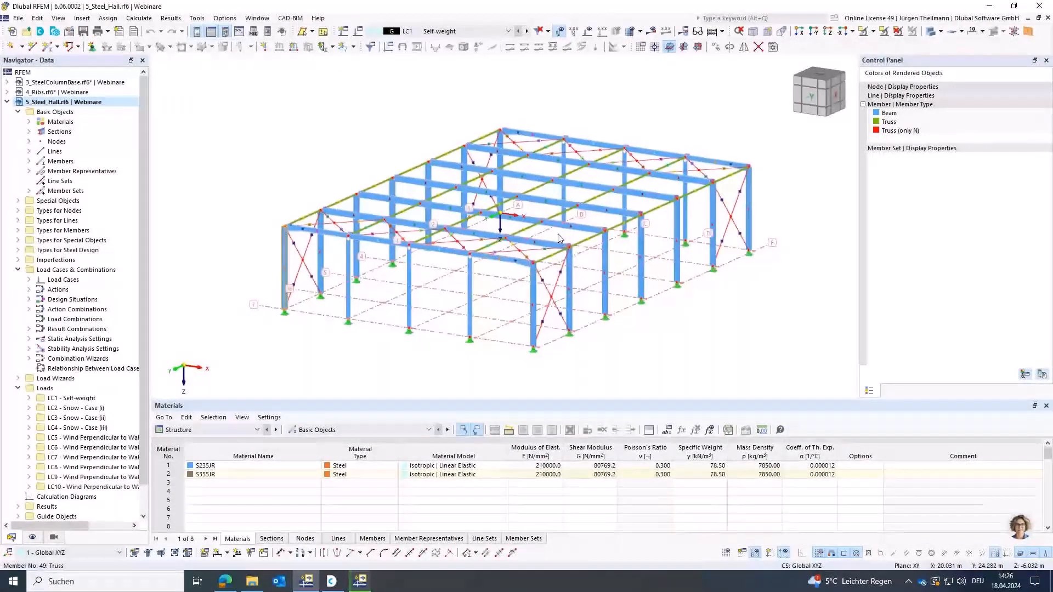
Step: Examine the nodal supports of the Giebelrahmen boundary conditions in the table and model graphic, leaving them without changes
scroll(340, 218, "up", 3)
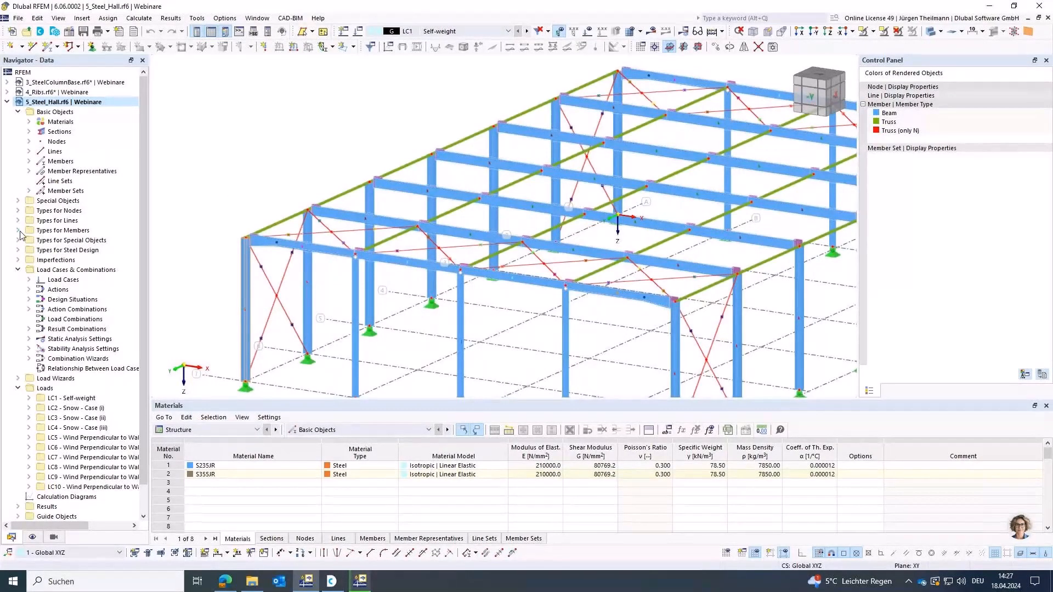
left_click(19, 250)
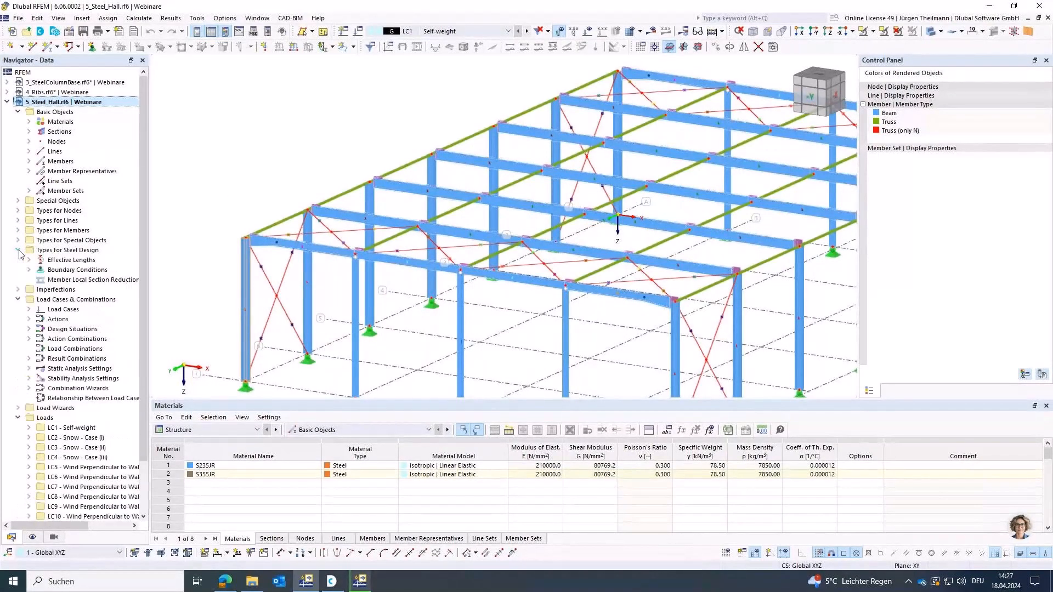
left_click(29, 270)
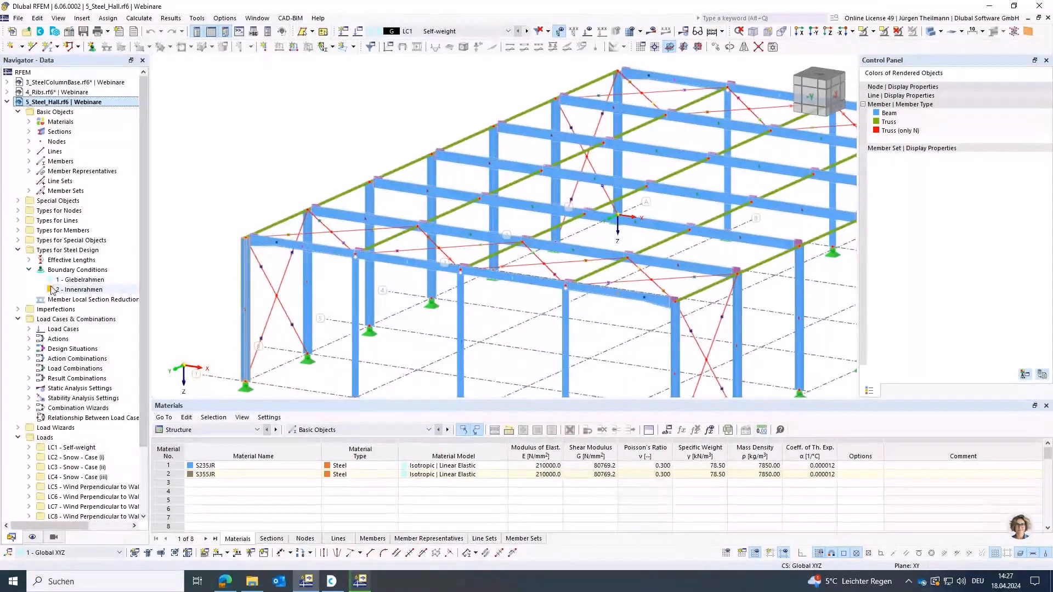
double_click(51, 280)
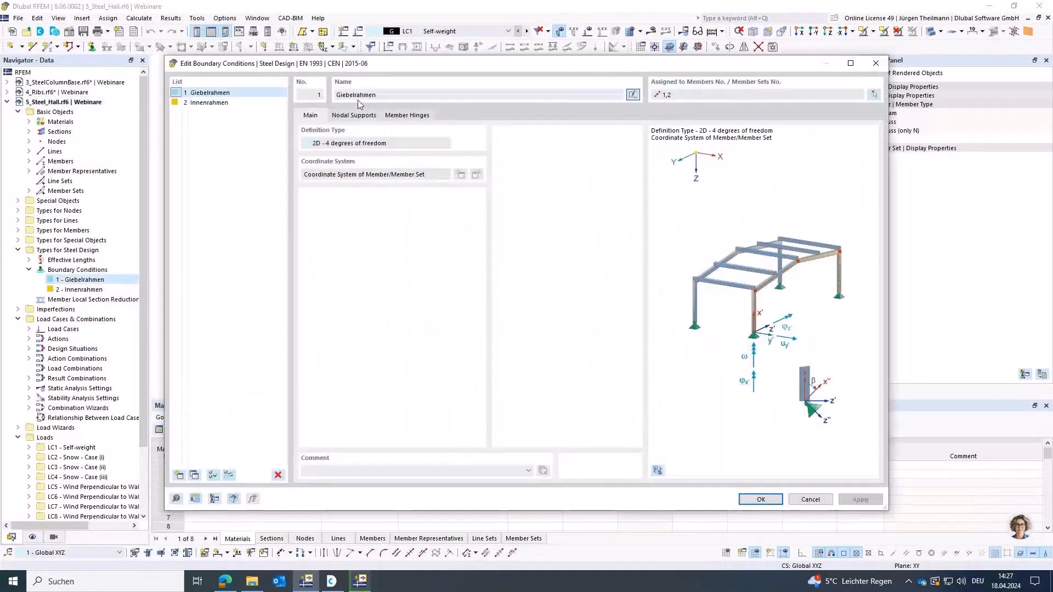
left_click(354, 115)
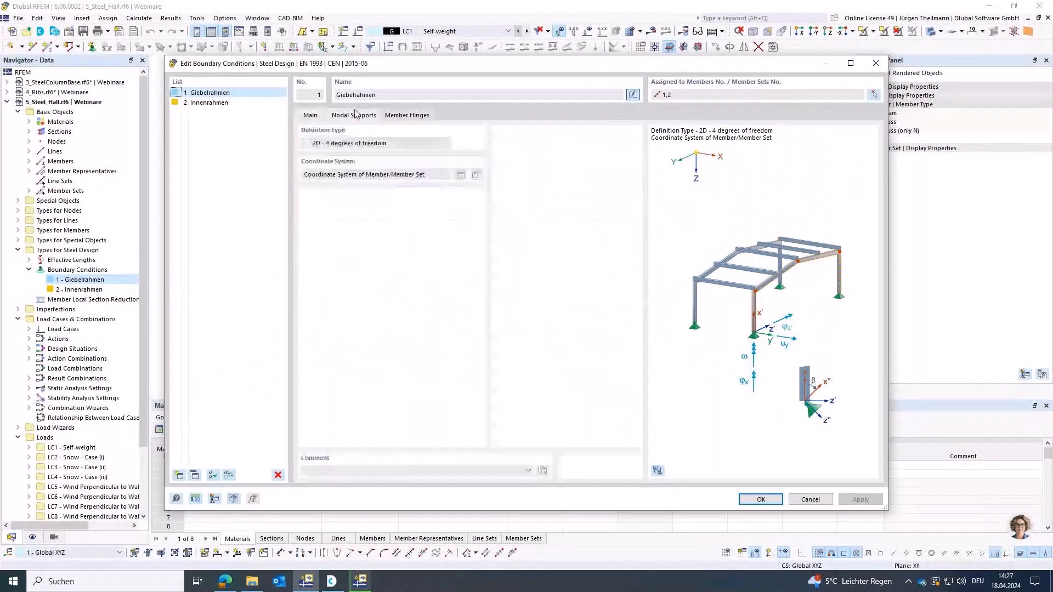
left_click(659, 471)
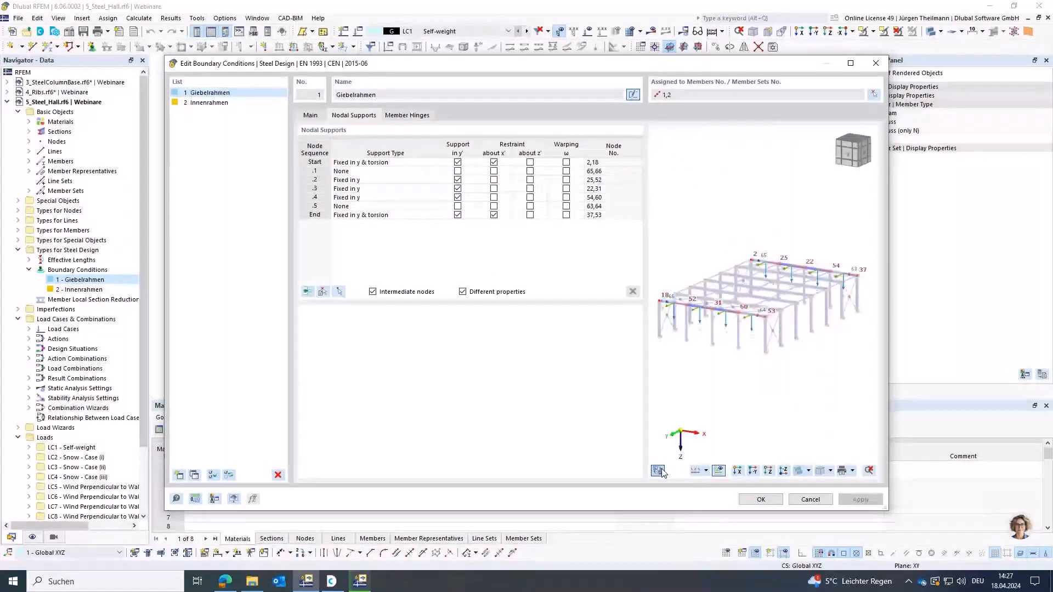
scroll(759, 318, "up", 5)
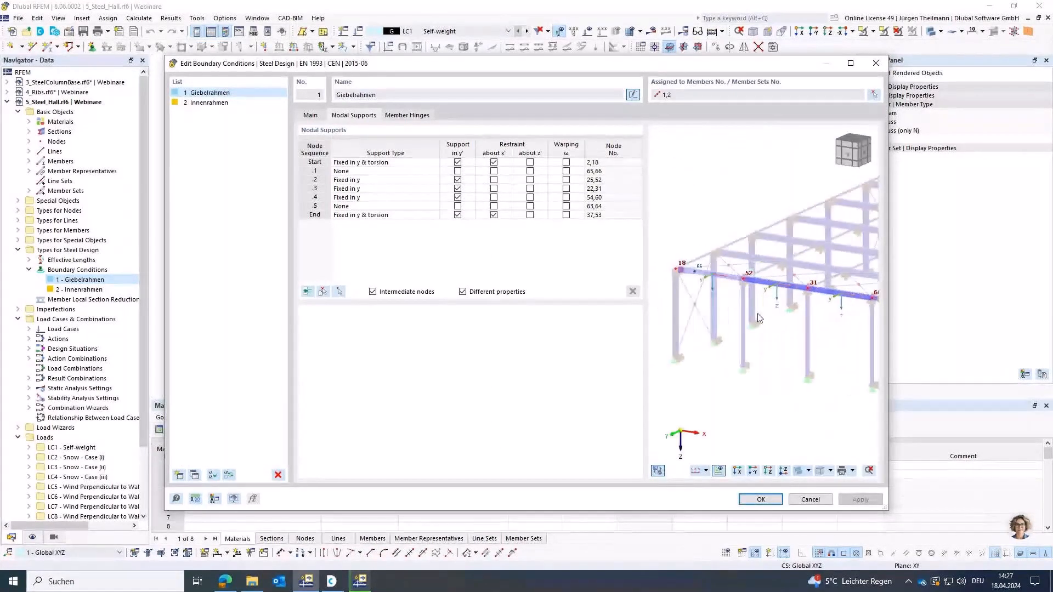
scroll(759, 320, "down", 3)
middle_click_drag(760, 320, 744, 311)
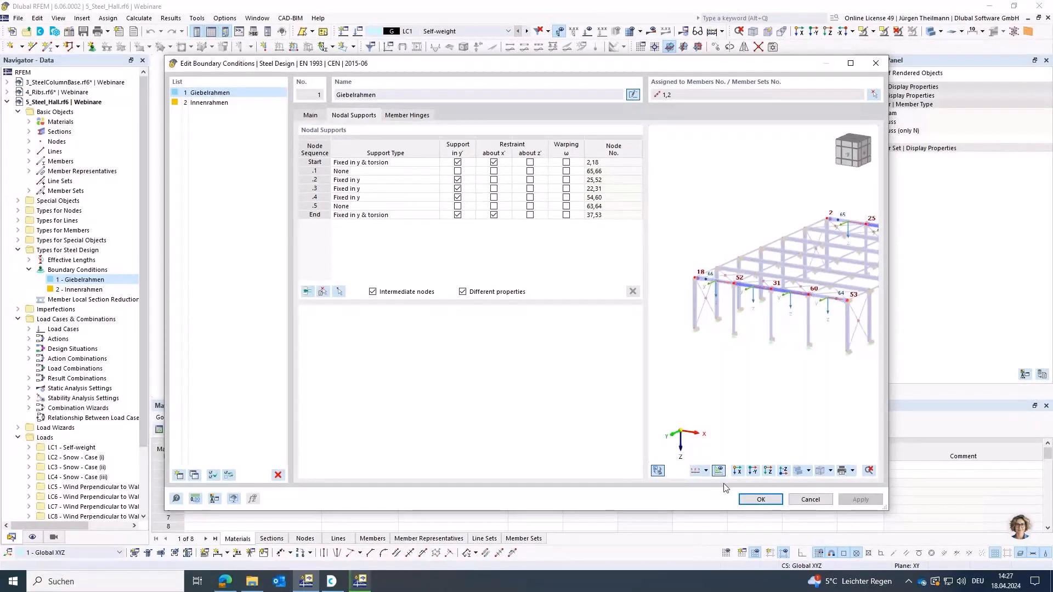
left_click(810, 500)
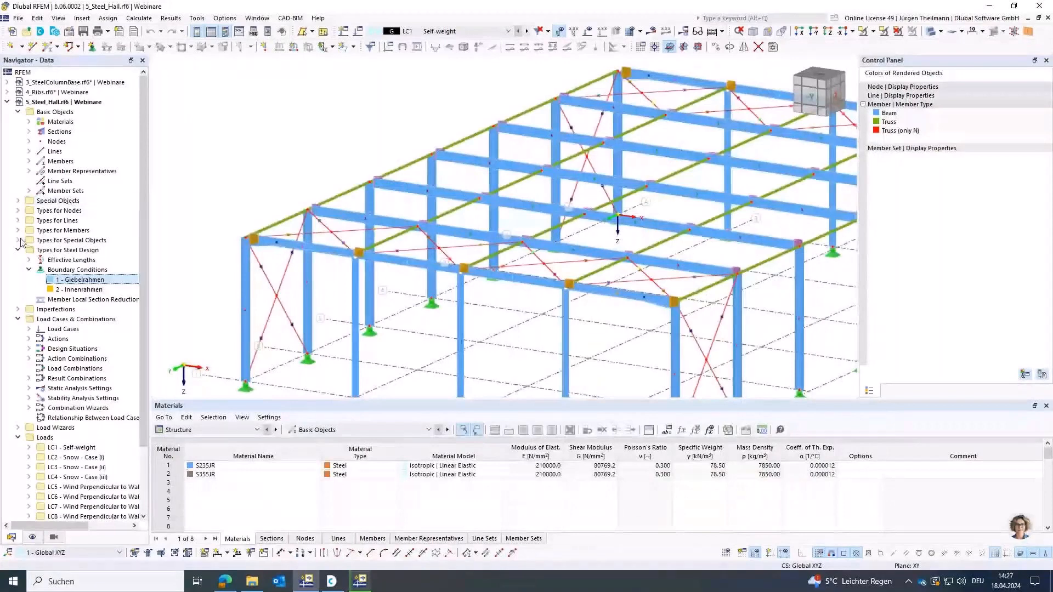
Step: Open the first continuous member set for editing and review its Giebelrahmen boundary conditions among the design types
left_click(30, 191)
double_click(93, 203)
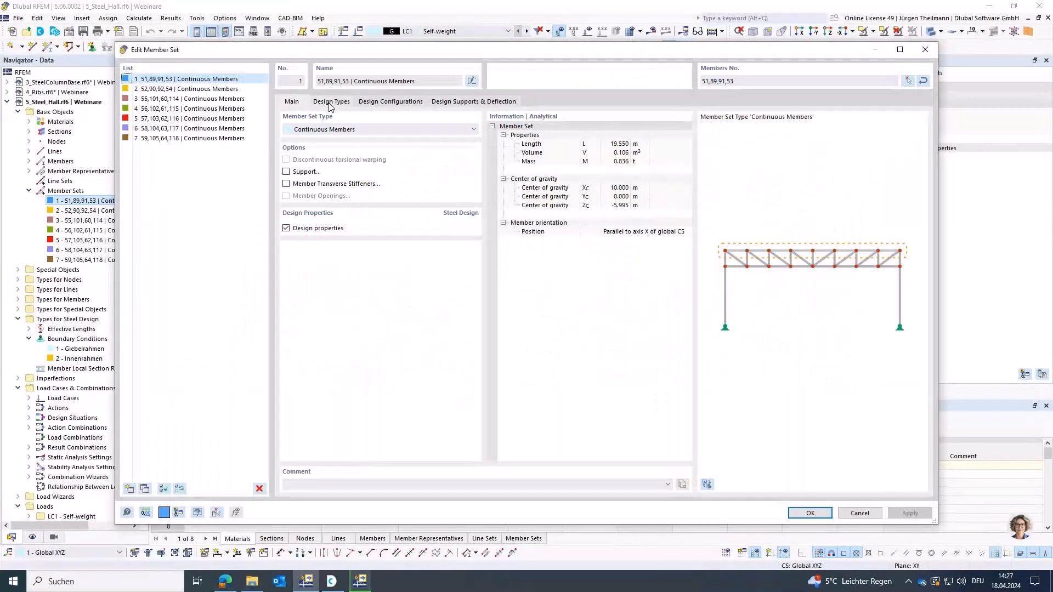
left_click(331, 102)
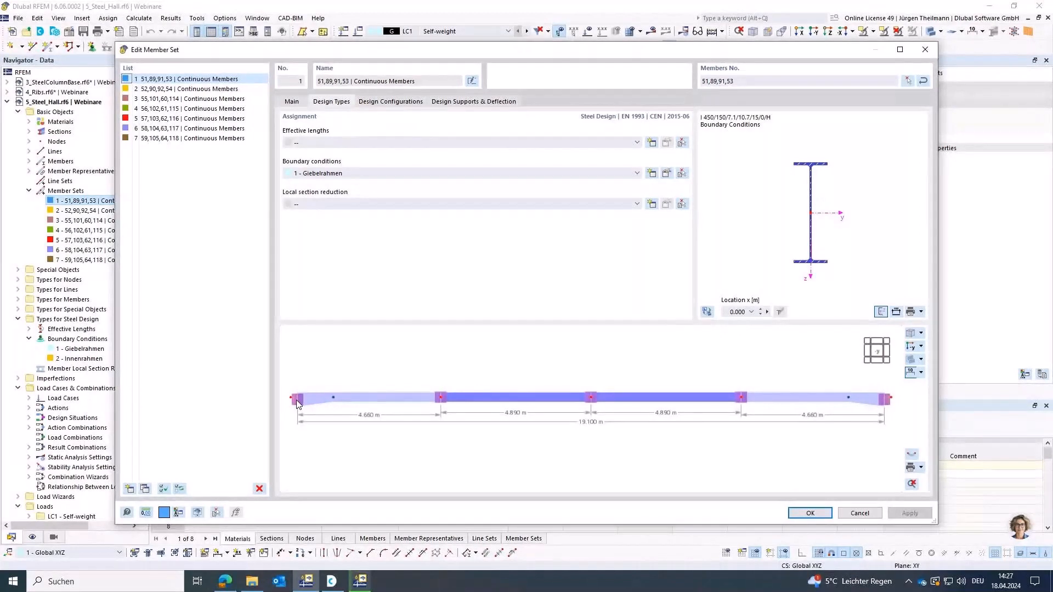
Step: Show the first member set's boundary conditions graphic in its model orientation and save it as the print template BC
left_click(912, 457)
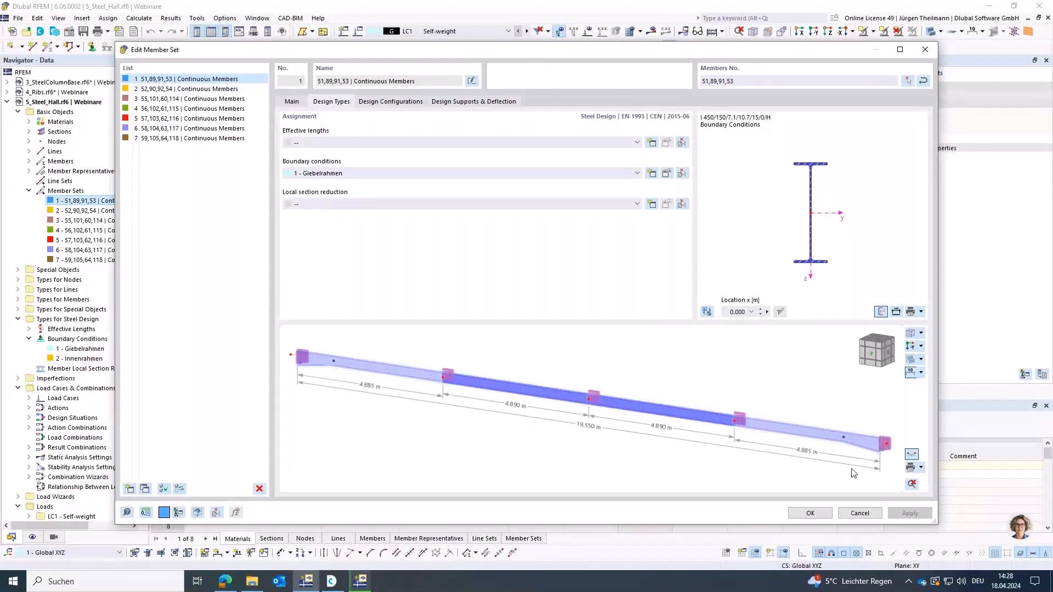
left_click(921, 468)
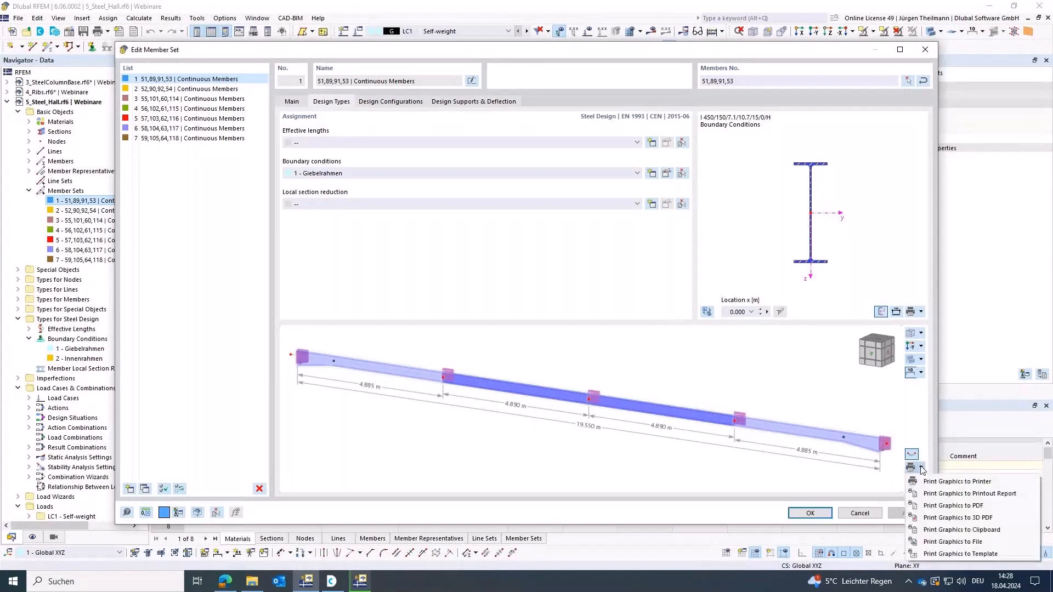
left_click(963, 554)
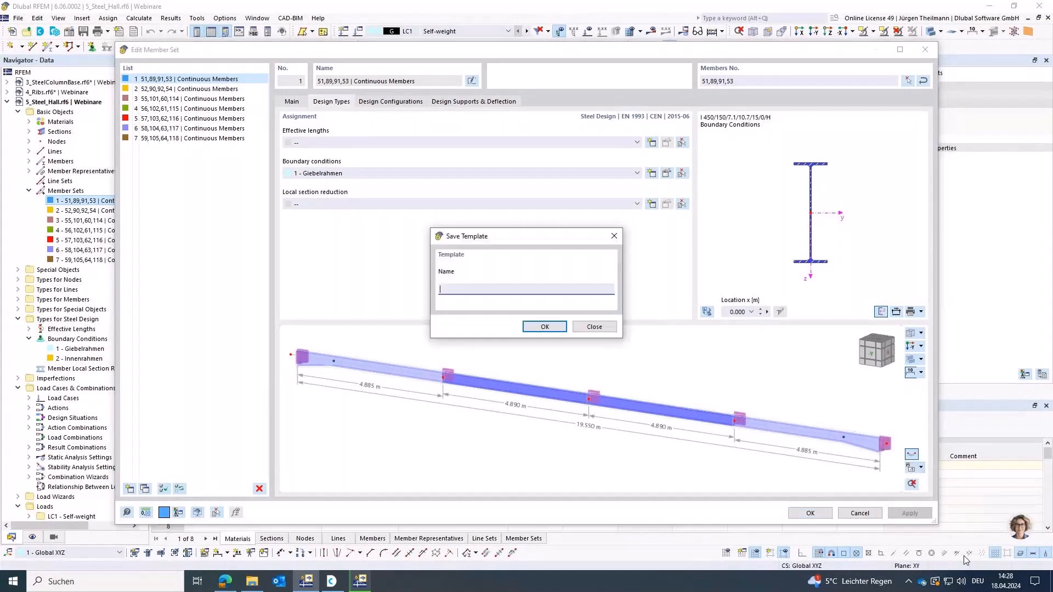
type("BC")
left_click(543, 326)
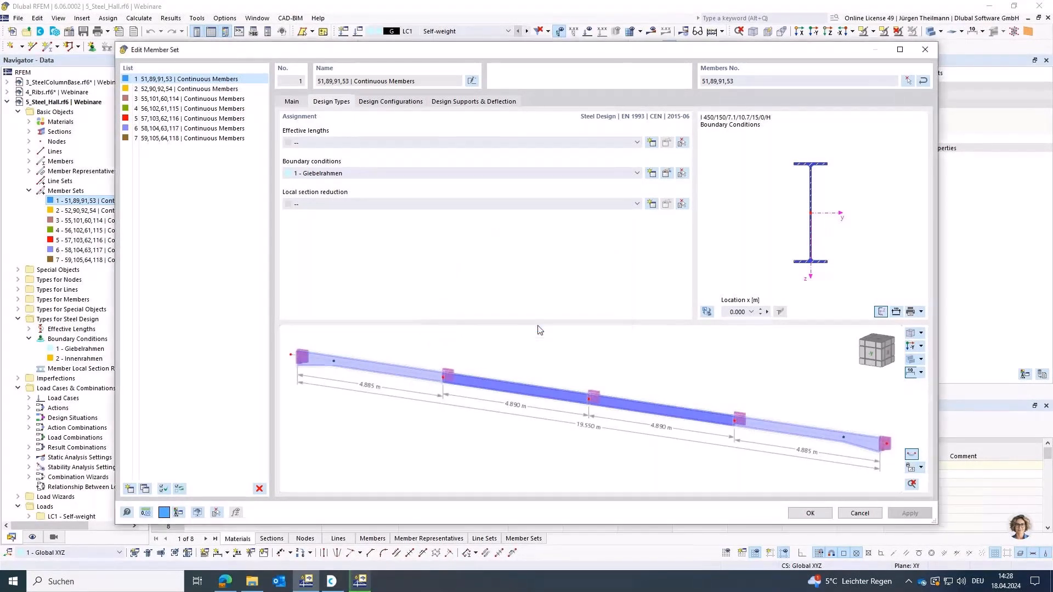
left_click(811, 514)
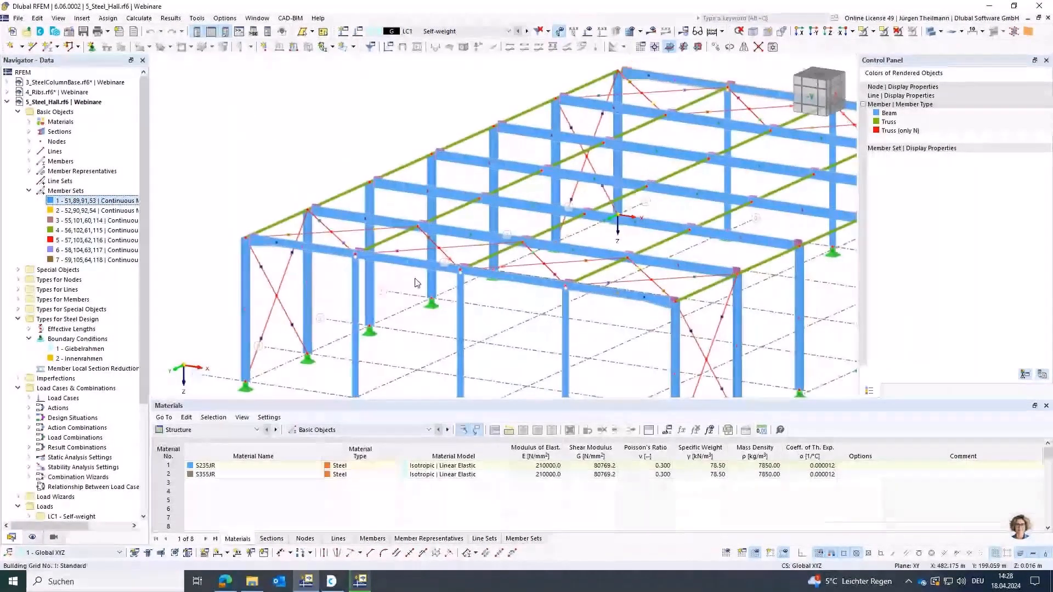
Step: Review the list of saved graphic templates and close it without changes
scroll(416, 279, "down", 4)
middle_click_drag(590, 326, 570, 307)
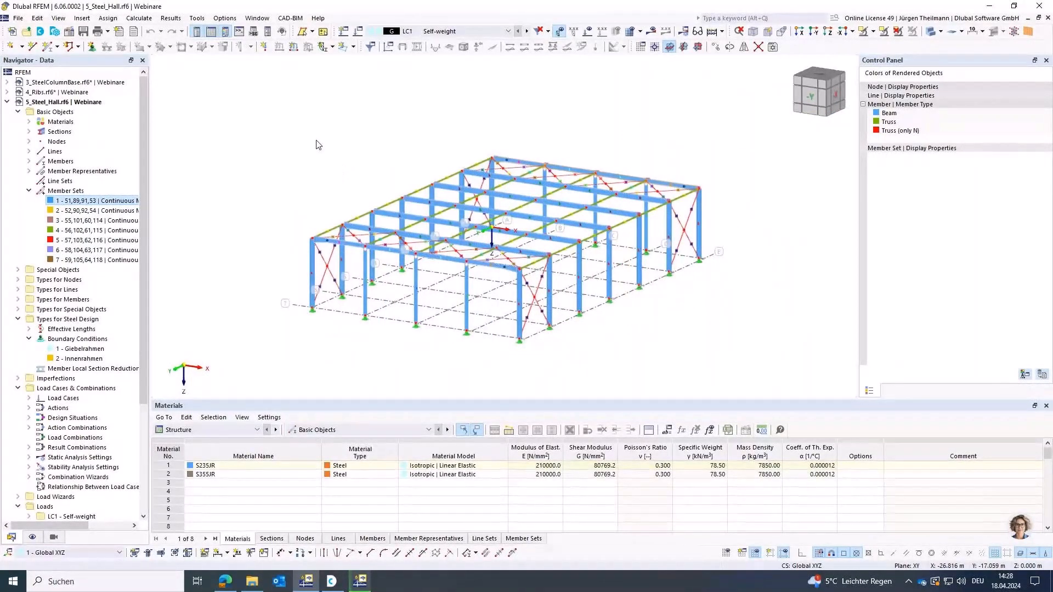
left_click(225, 18)
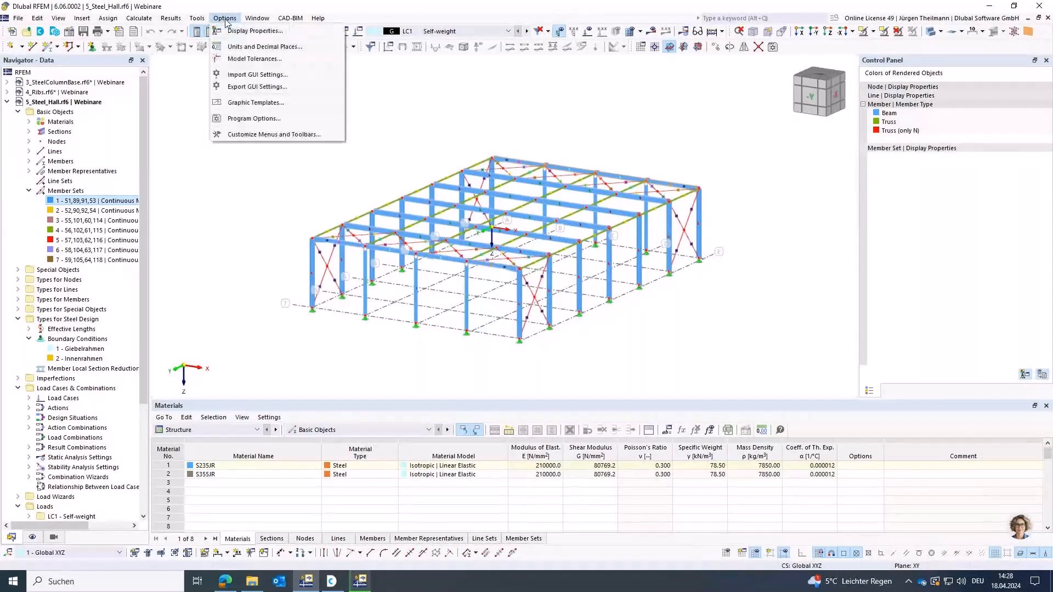
left_click(260, 104)
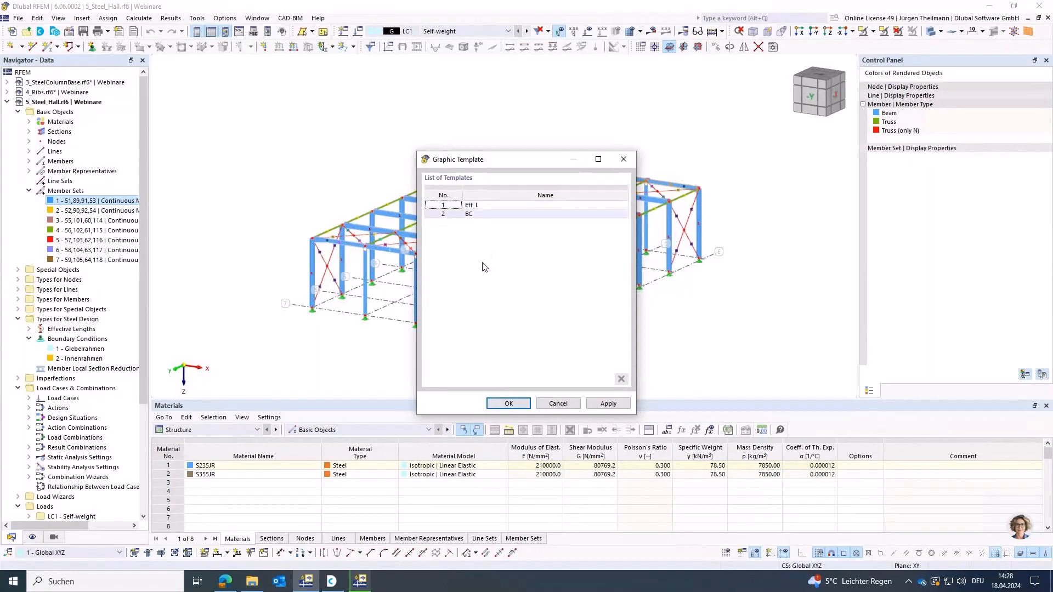
left_click(496, 407)
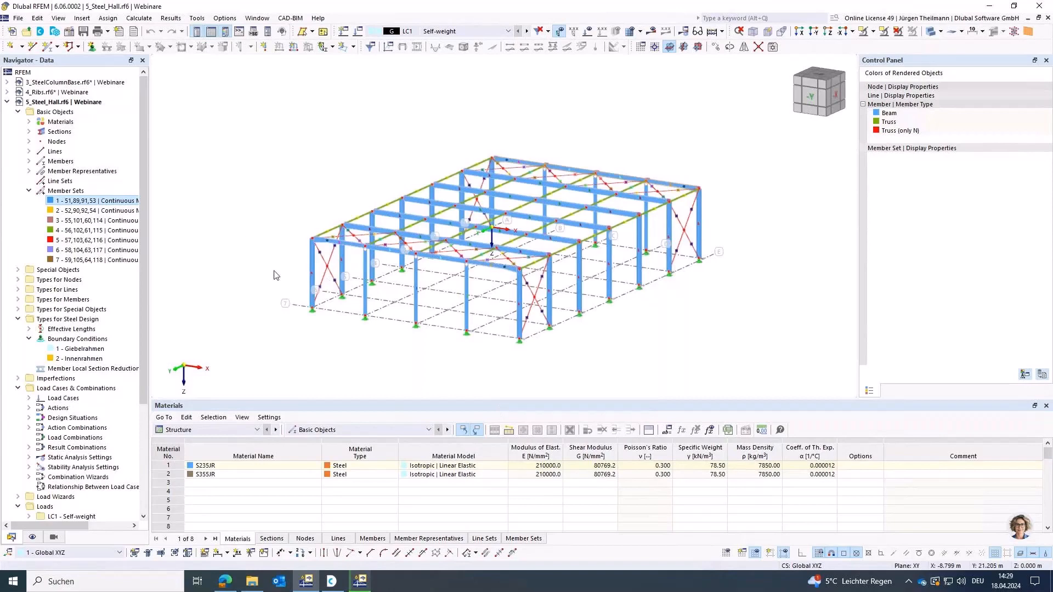
Step: Set up a graphic printout to the printout report using the Multi print option
left_click_drag(142, 292, 143, 399)
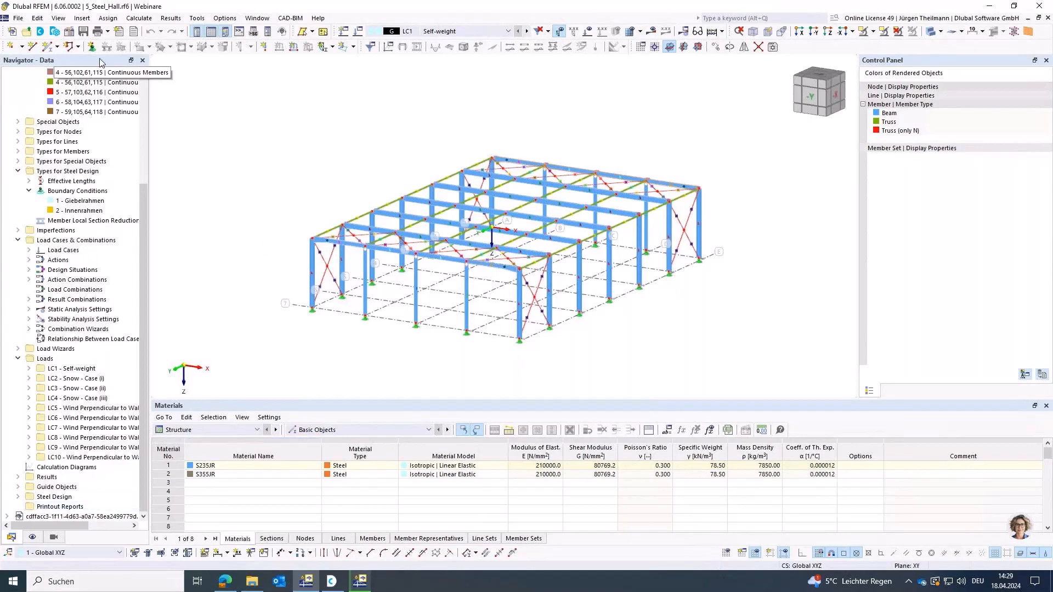
left_click(108, 32)
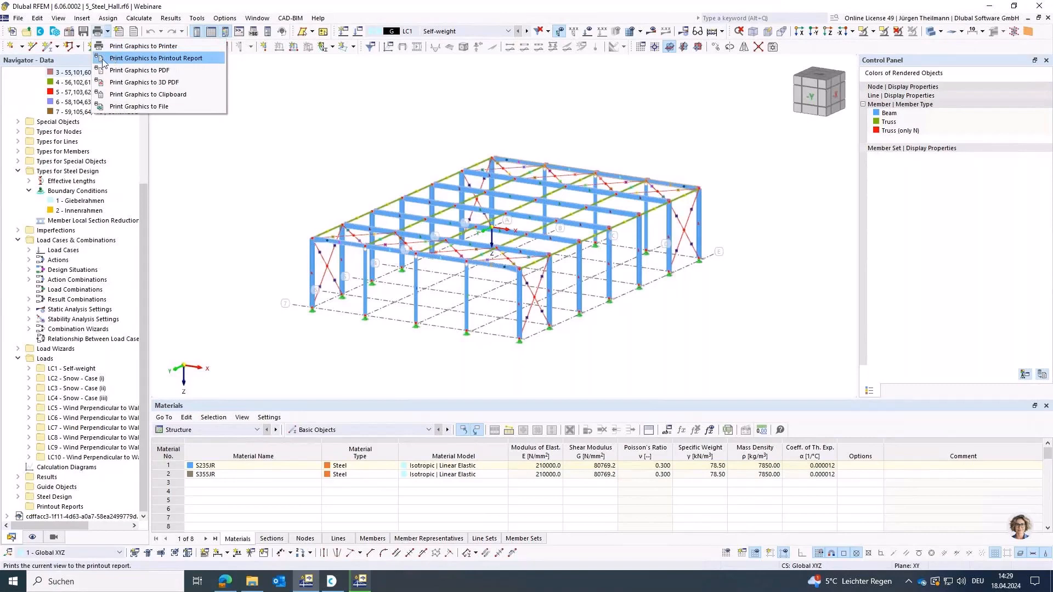
left_click(151, 59)
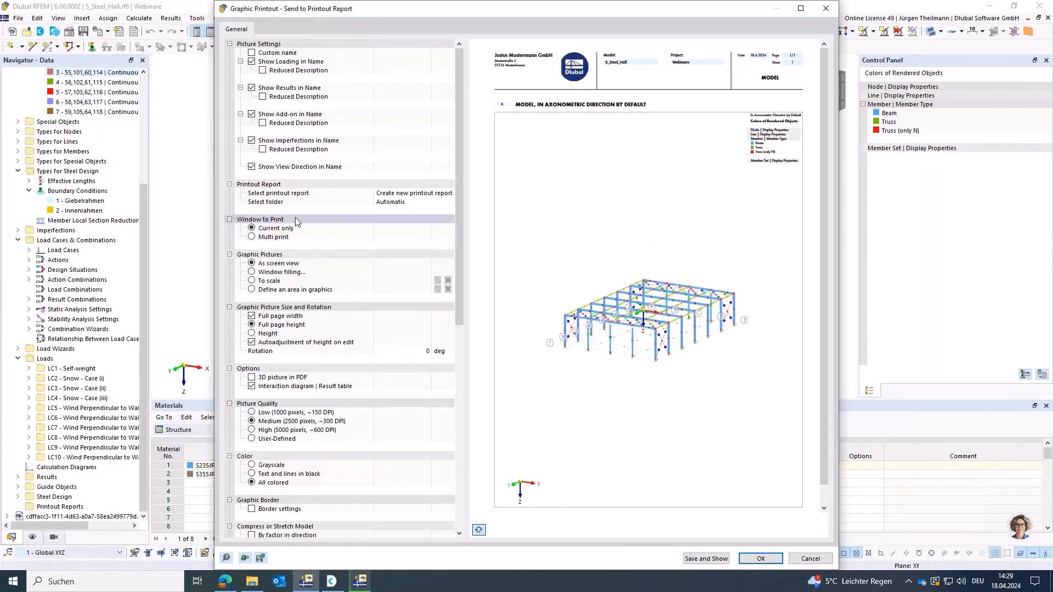
left_click(251, 236)
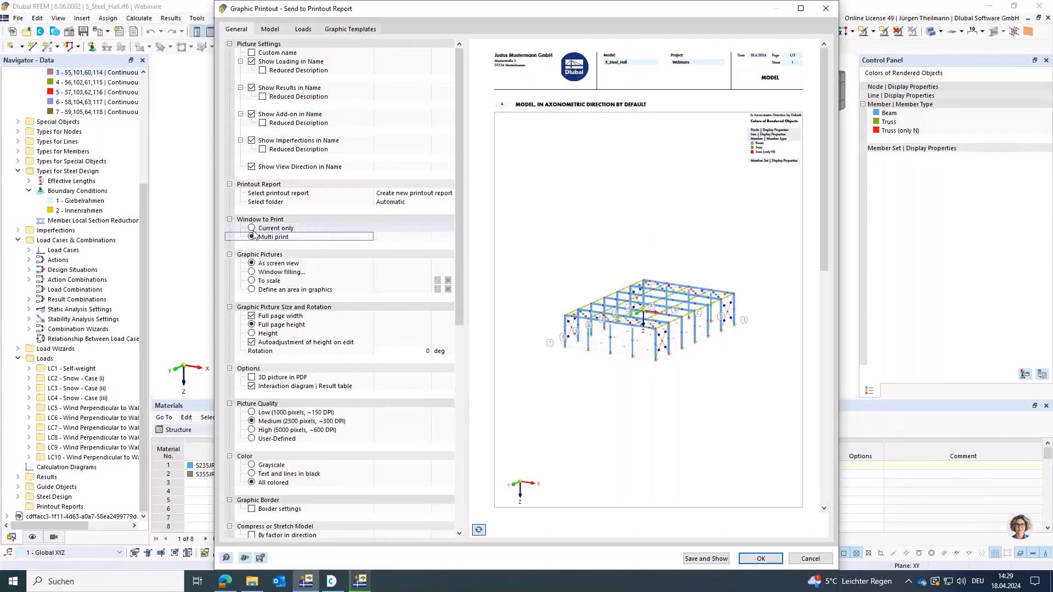
Step: Exclude the model views and the load case graphics from the multi print
left_click(269, 31)
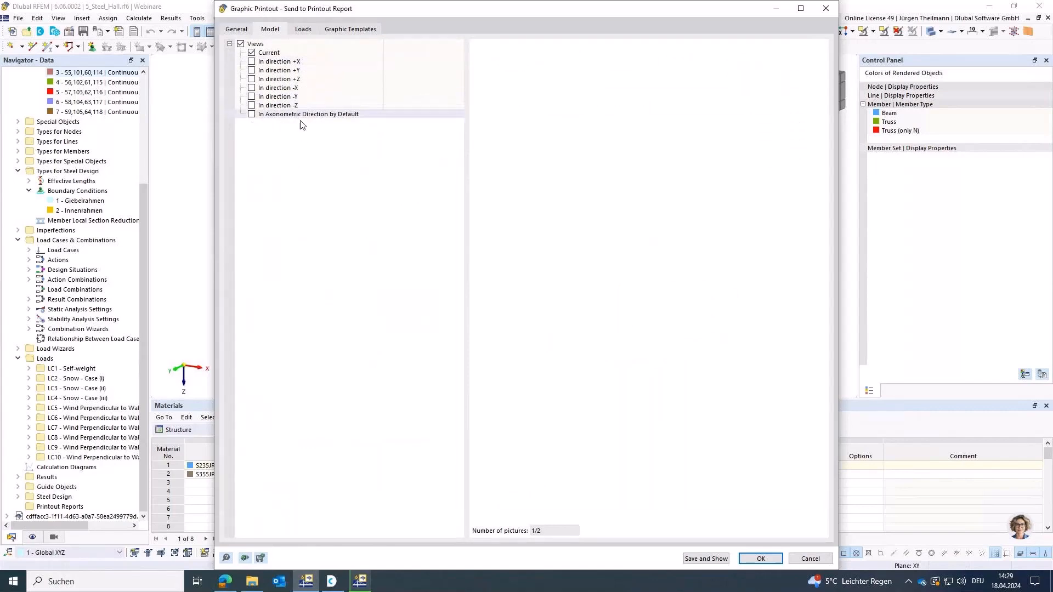
left_click(240, 45)
left_click(303, 29)
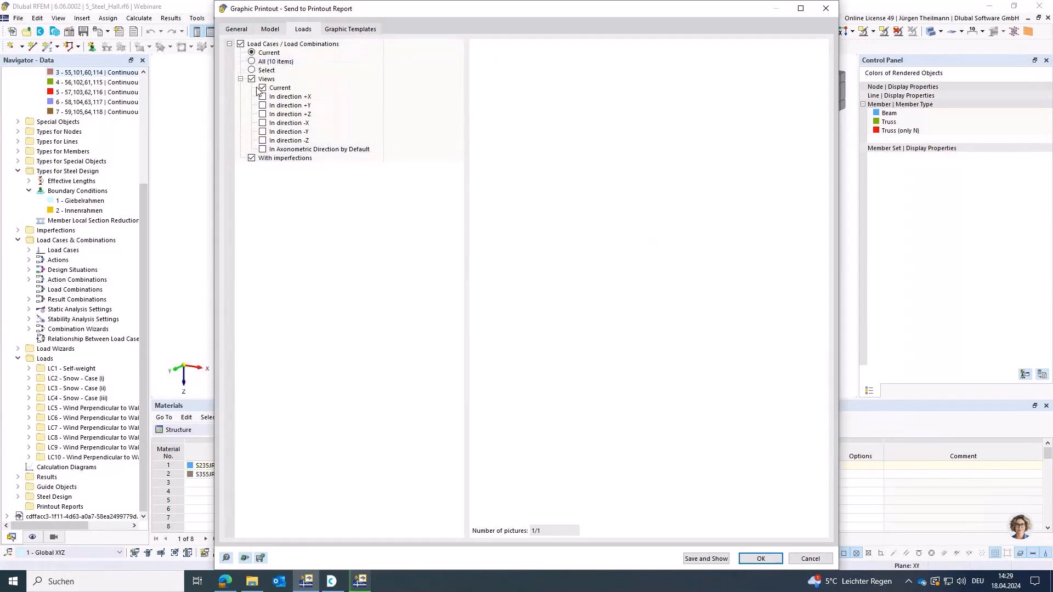
left_click(240, 43)
Step: Enable graphic templates for the multi print and include the Eff_L members template
left_click(353, 30)
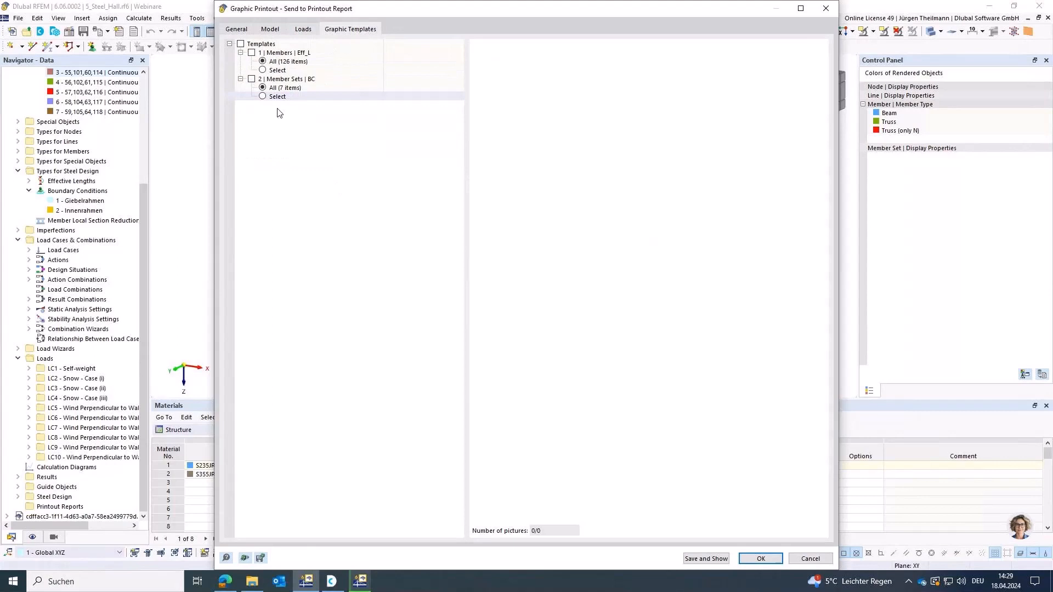
left_click(240, 44)
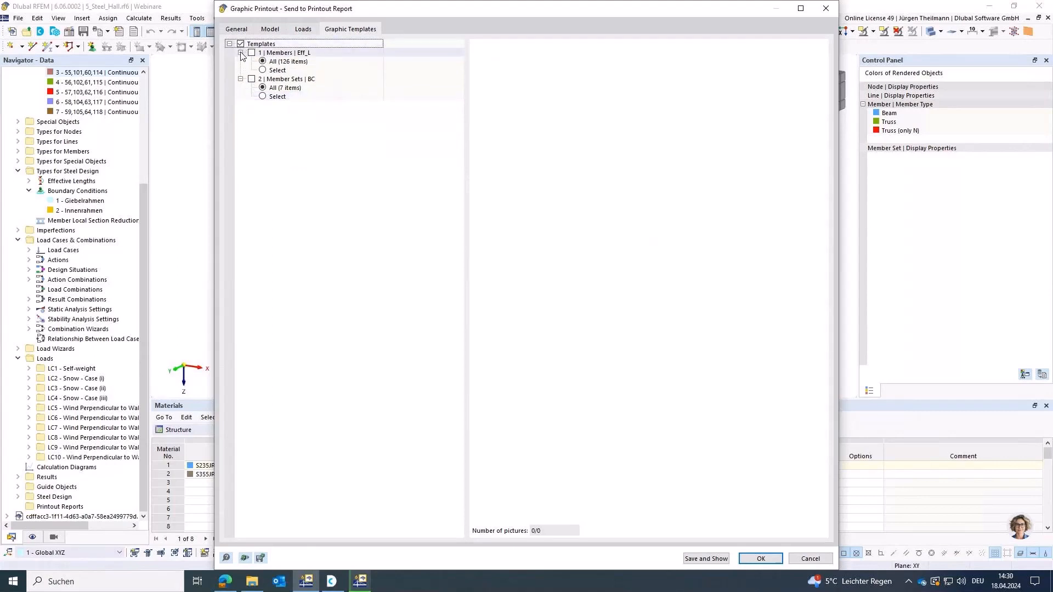
left_click(300, 54)
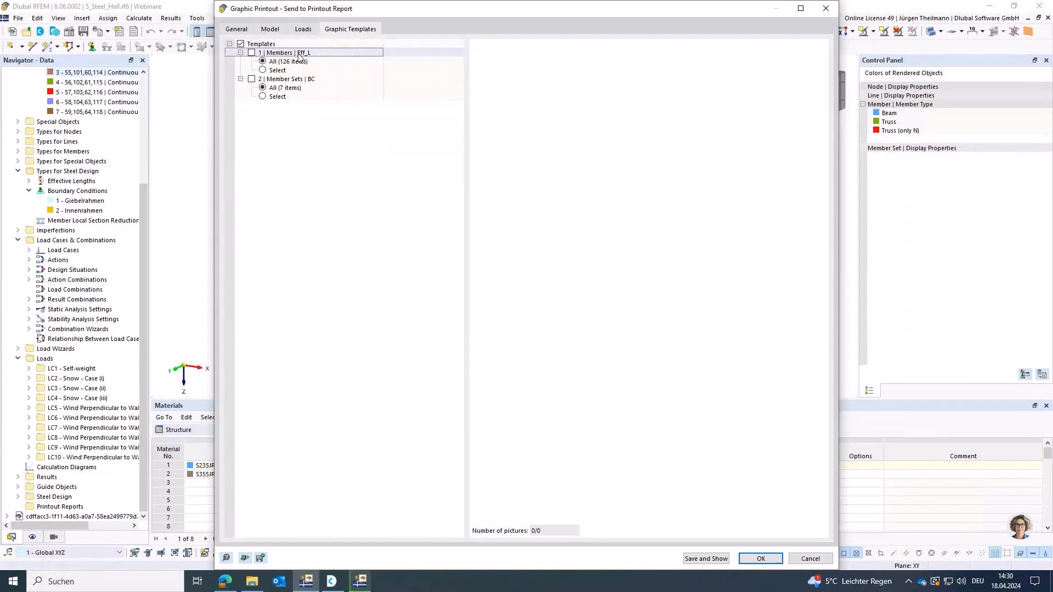
left_click(251, 53)
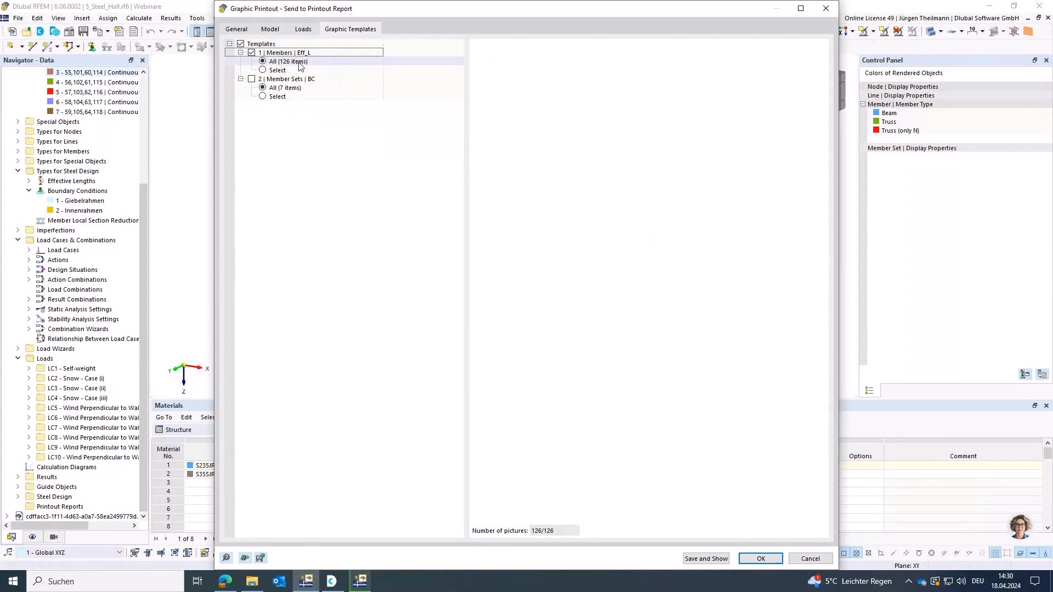
Step: Limit the Eff_L template to members 7, 16, 18 and 26, replacing the full member selection with ones picked in the model
left_click(263, 70)
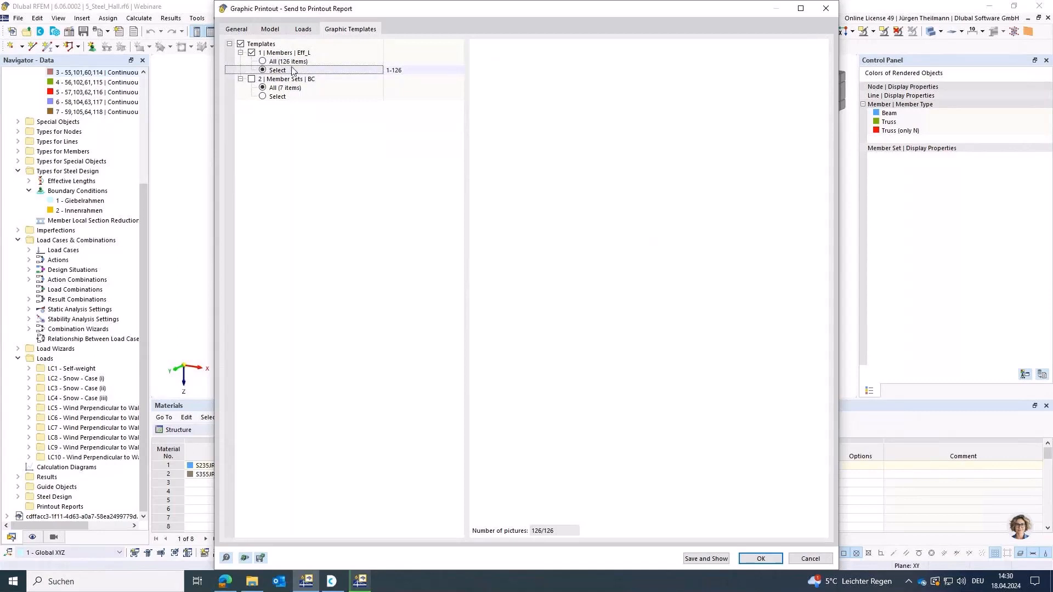
left_click(436, 71)
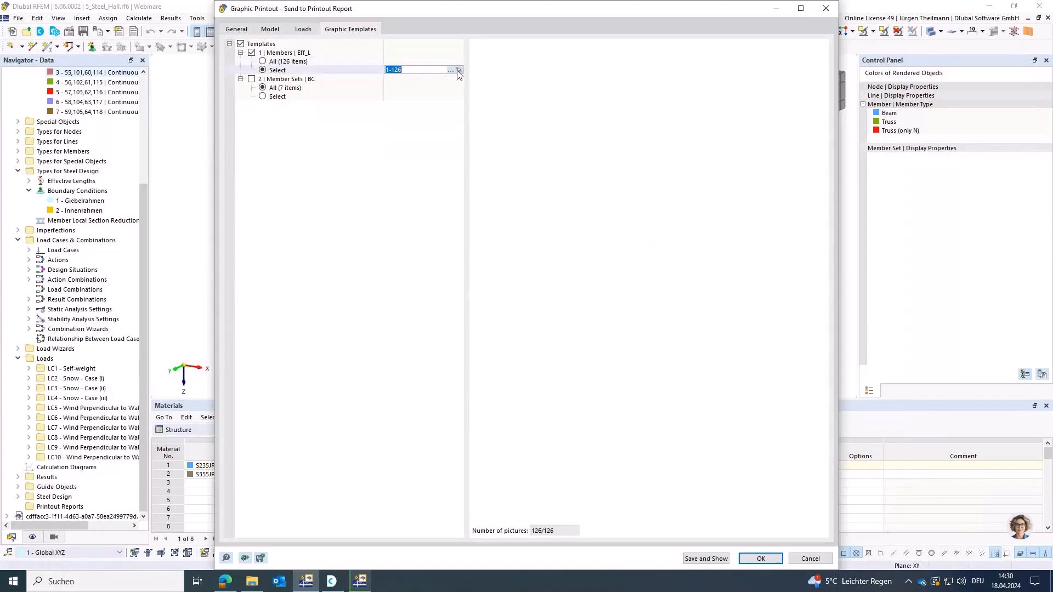
left_click(460, 70)
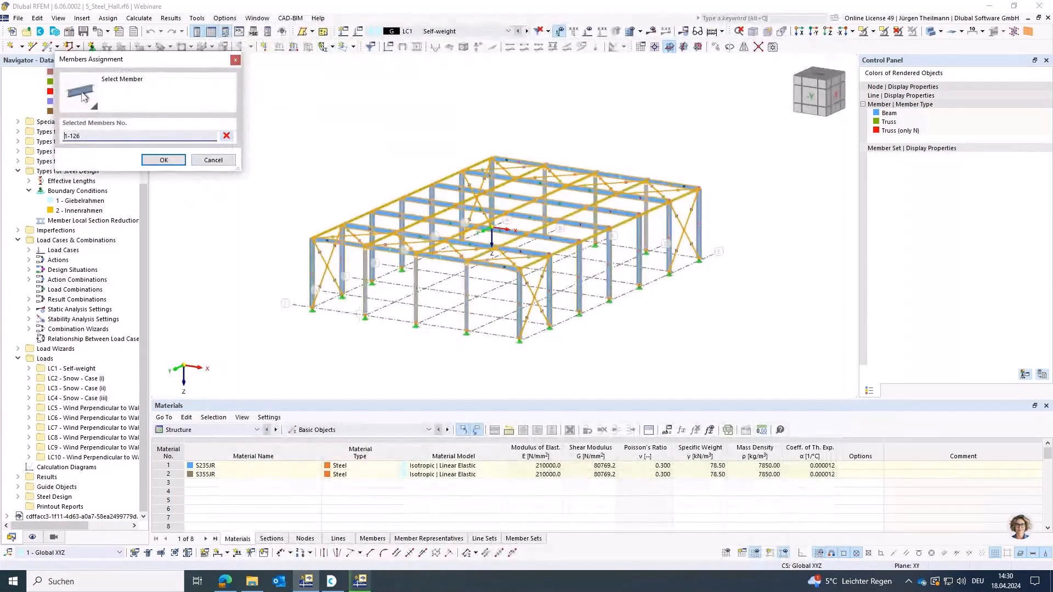
scroll(360, 317, "up", 2)
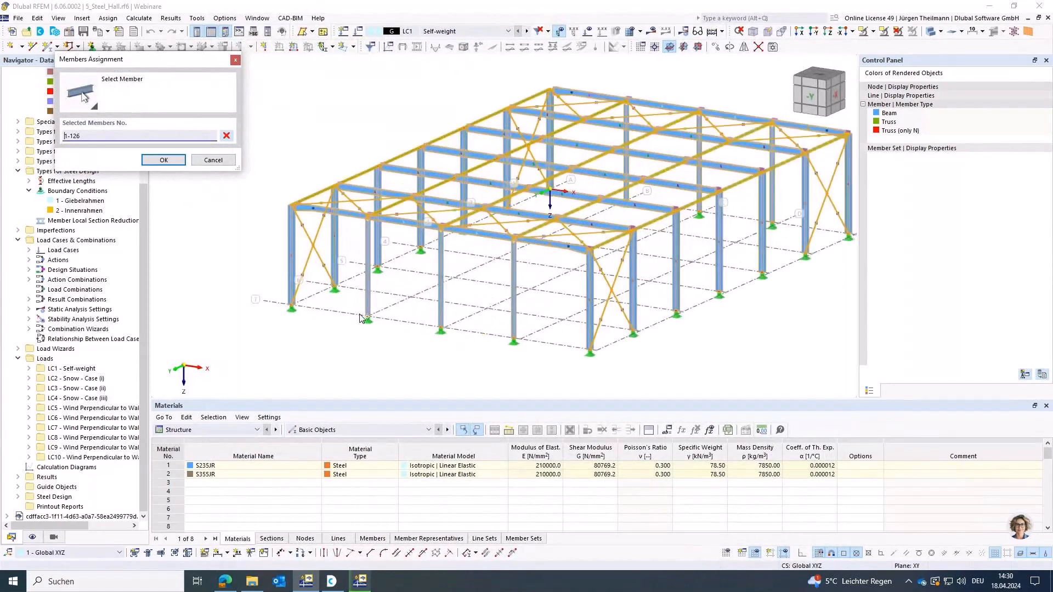
left_click(227, 136)
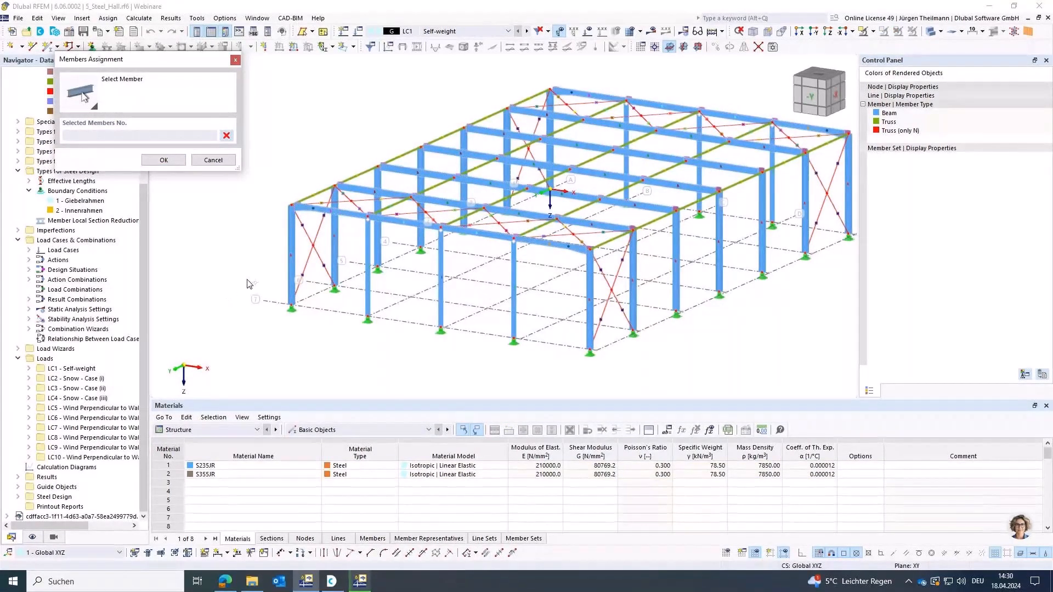
left_click(291, 241)
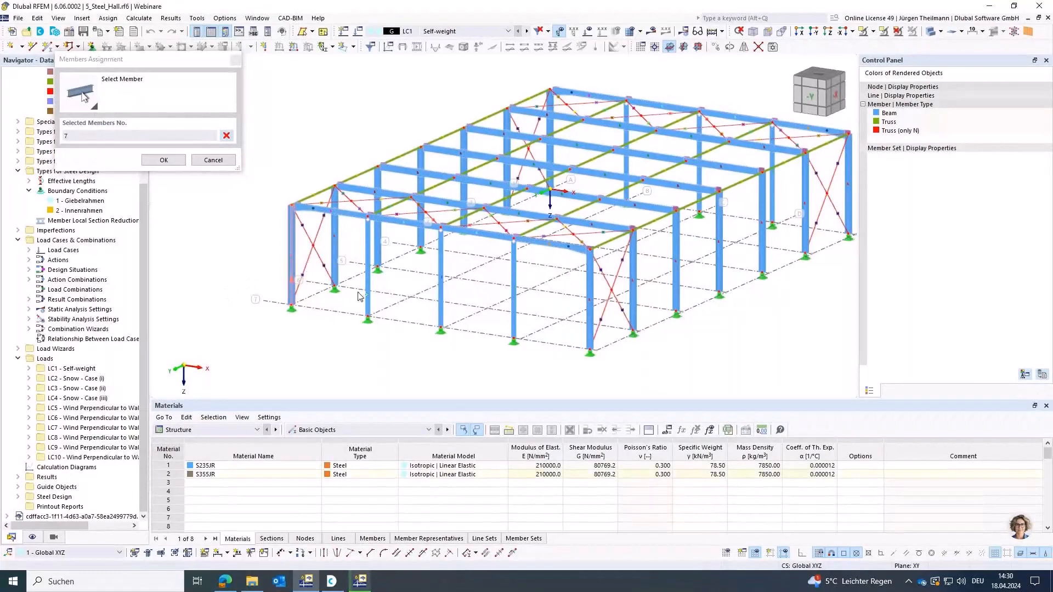
left_click(367, 263)
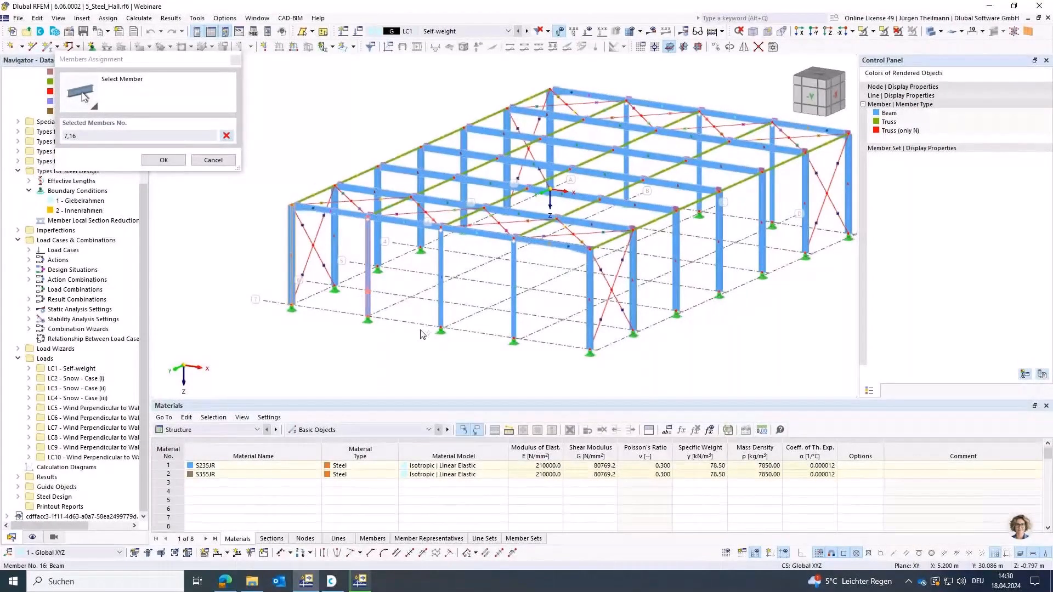
left_click(439, 321)
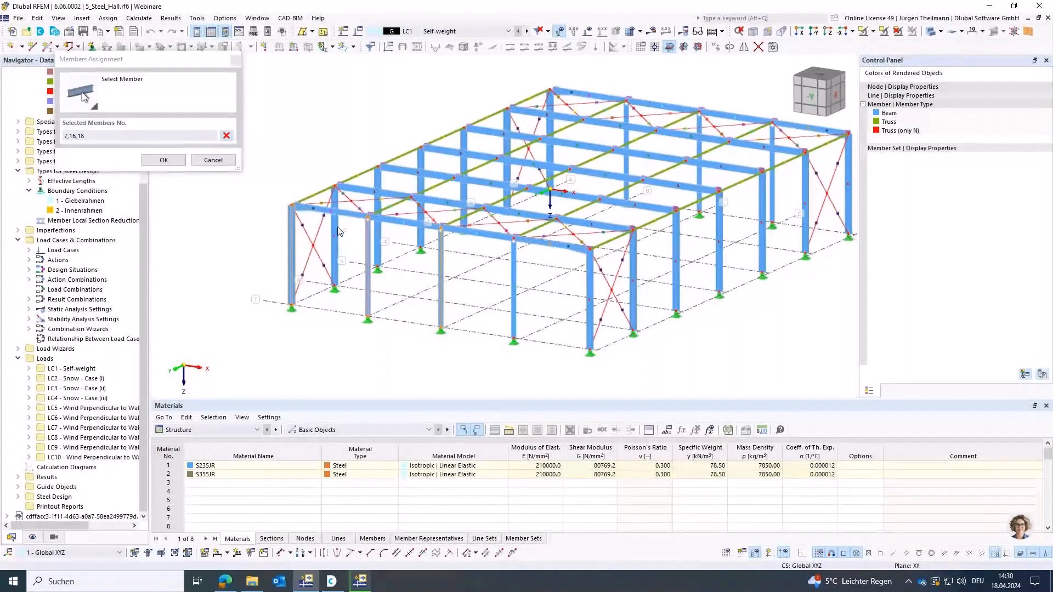
left_click(321, 188)
left_click(163, 160)
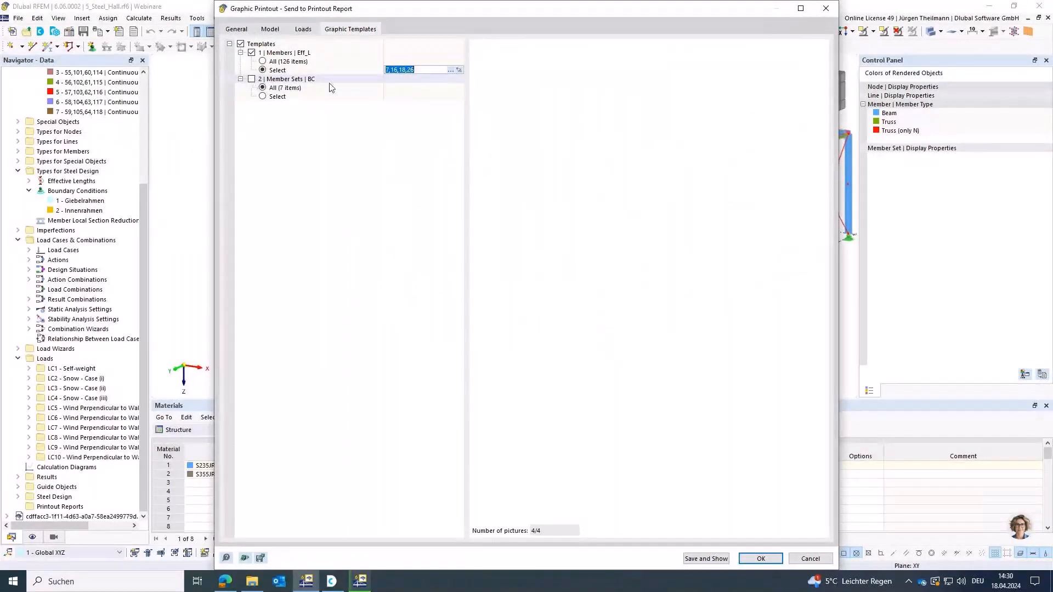
Step: Include the BC template only for member set 2 on the front gable and the member set of the adjacent inner frame
left_click(252, 79)
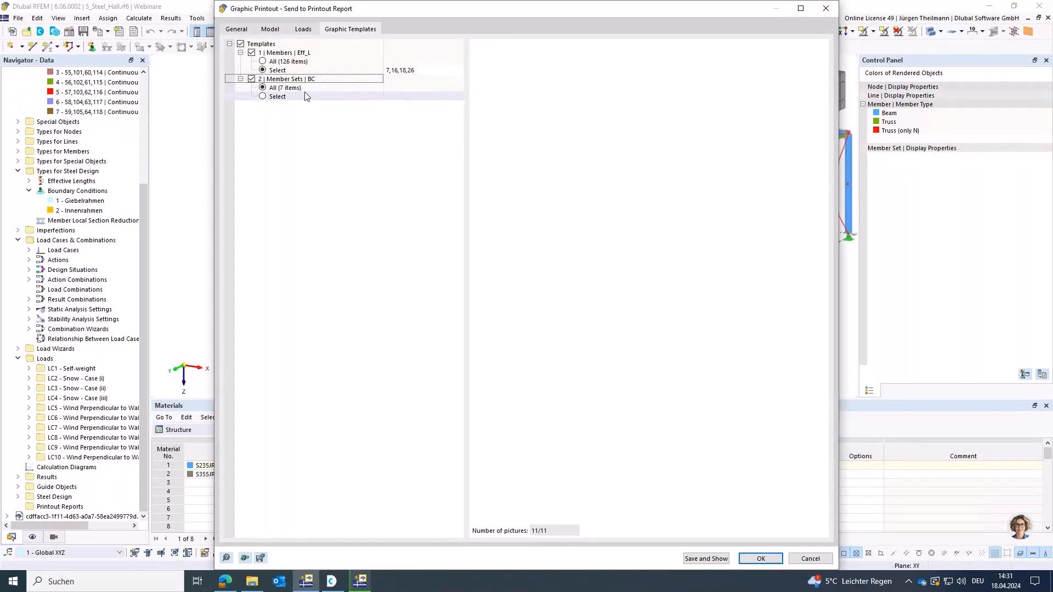
left_click(262, 96)
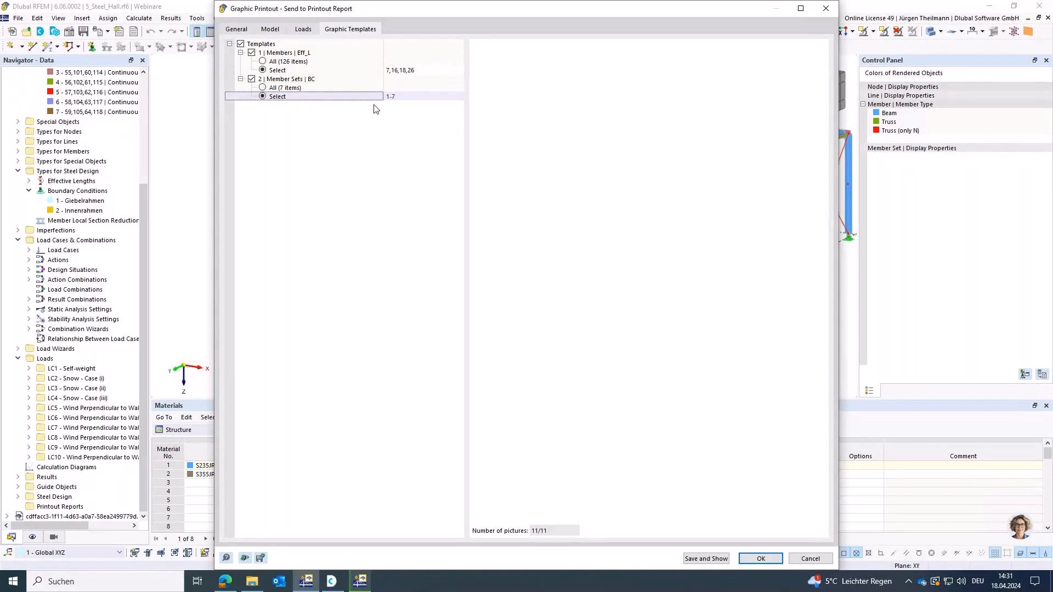
left_click(456, 98)
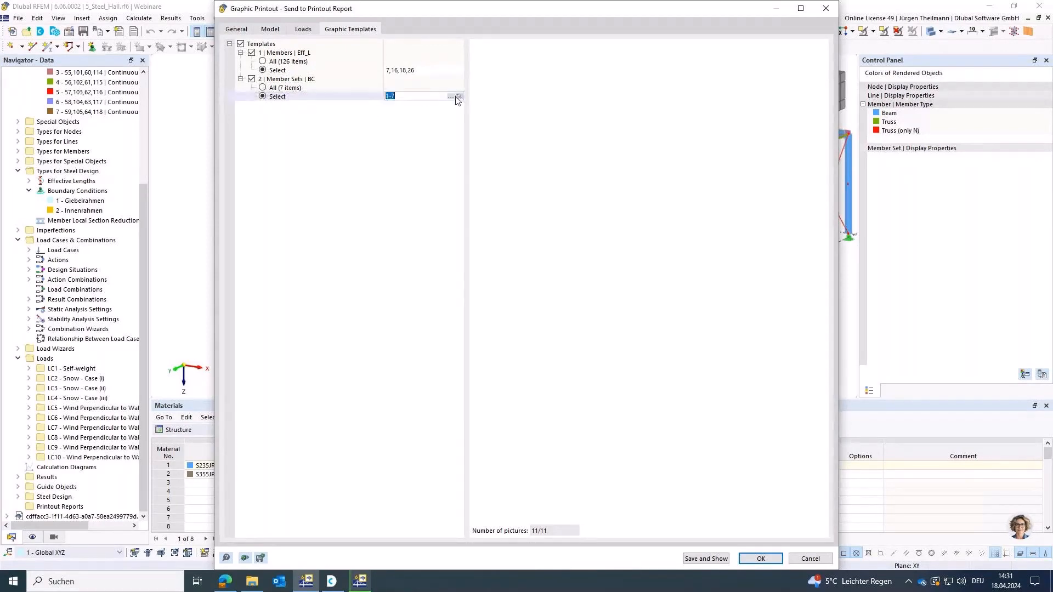
left_click(457, 98)
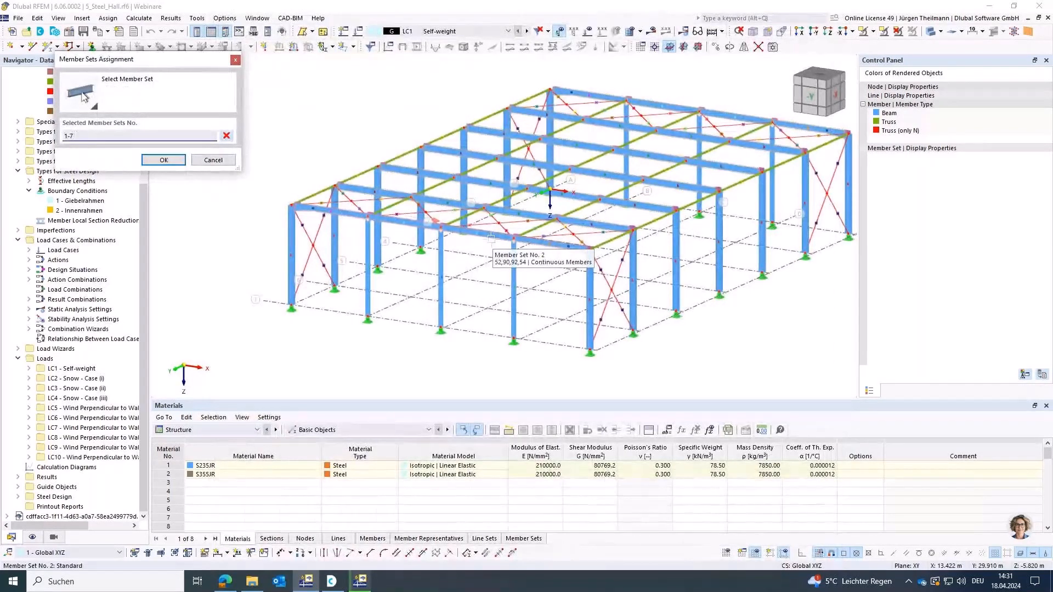
left_click(226, 136)
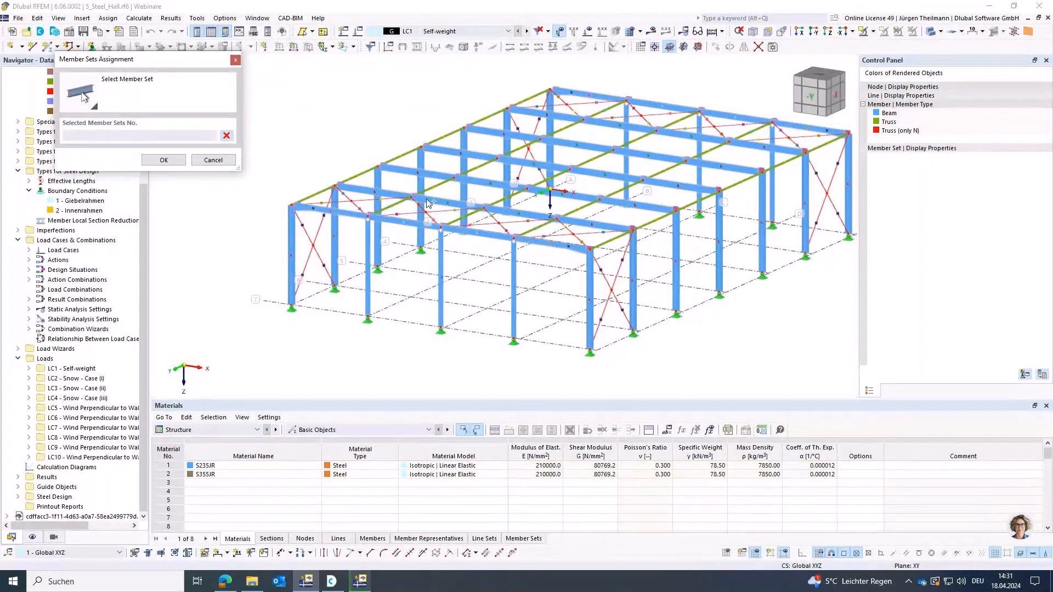
left_click(467, 231)
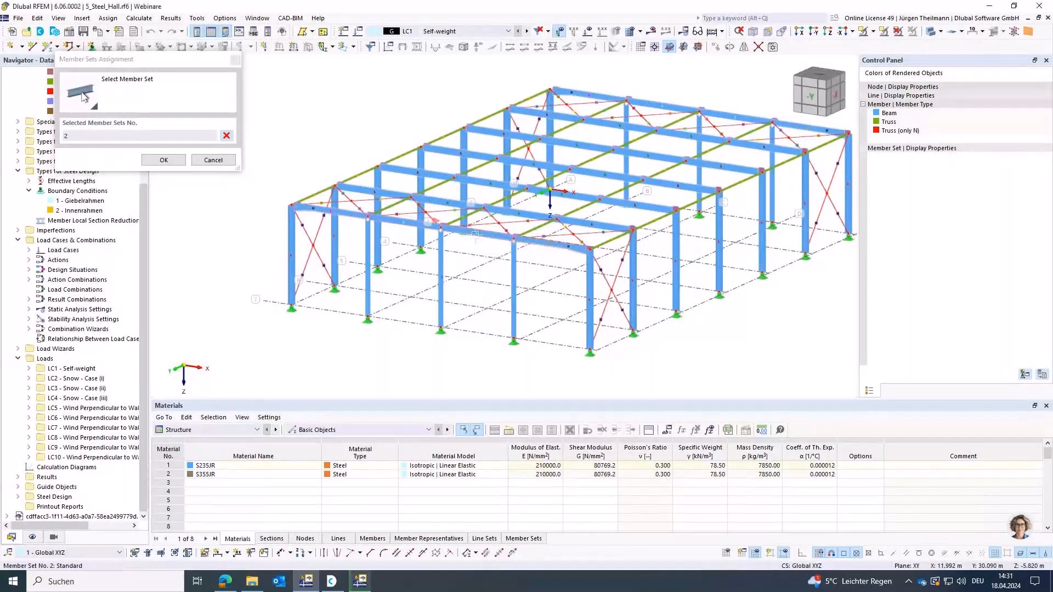
left_click(523, 210)
left_click(163, 159)
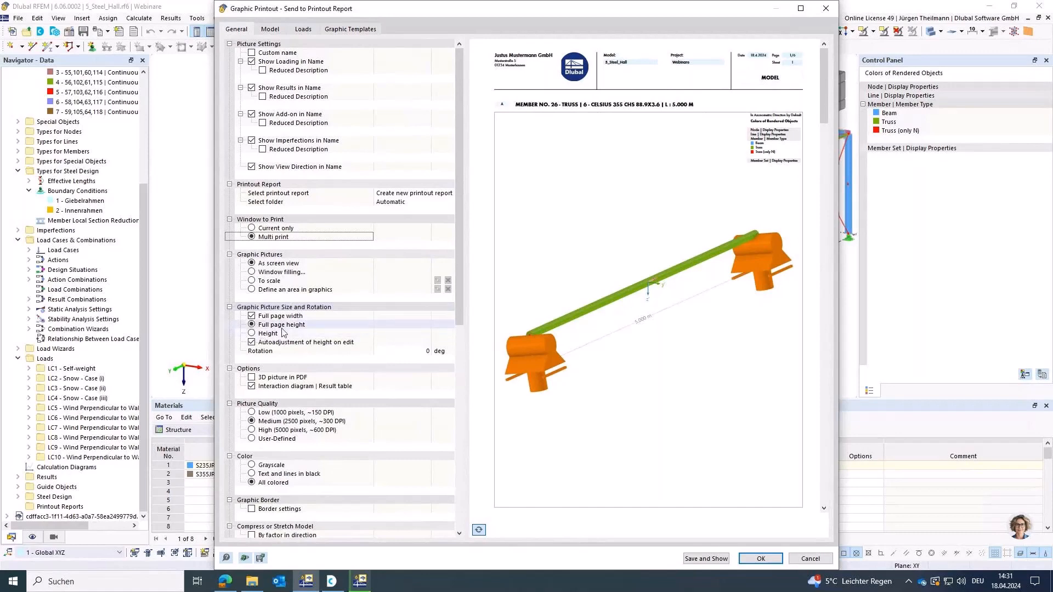
Step: Set the graphic picture height ratio to 45 %, disable autoadjustment of height on edit, and refresh the print preview
left_click(252, 333)
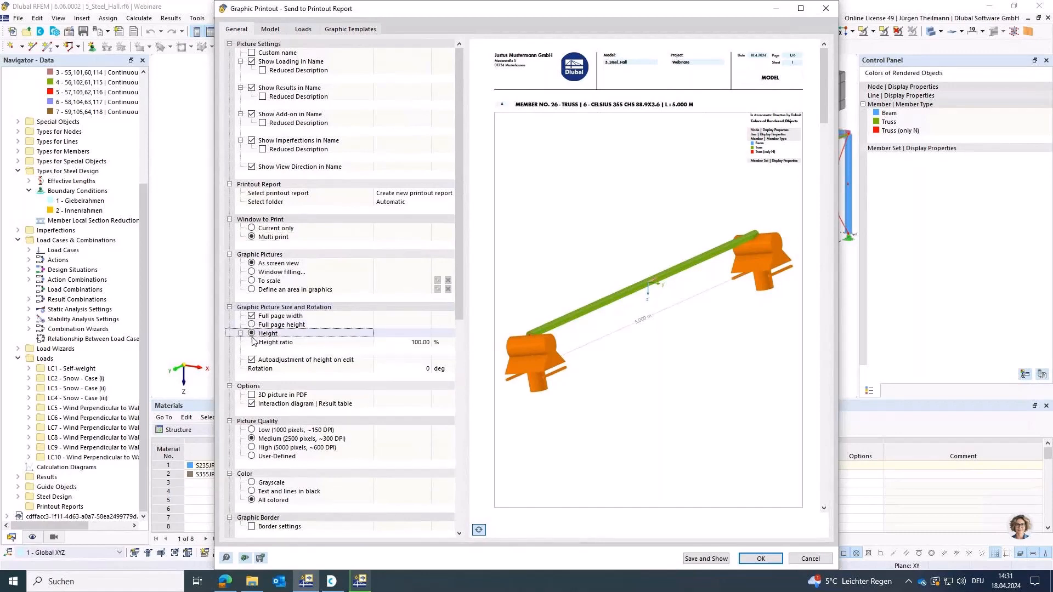
left_click(411, 342)
type("45")
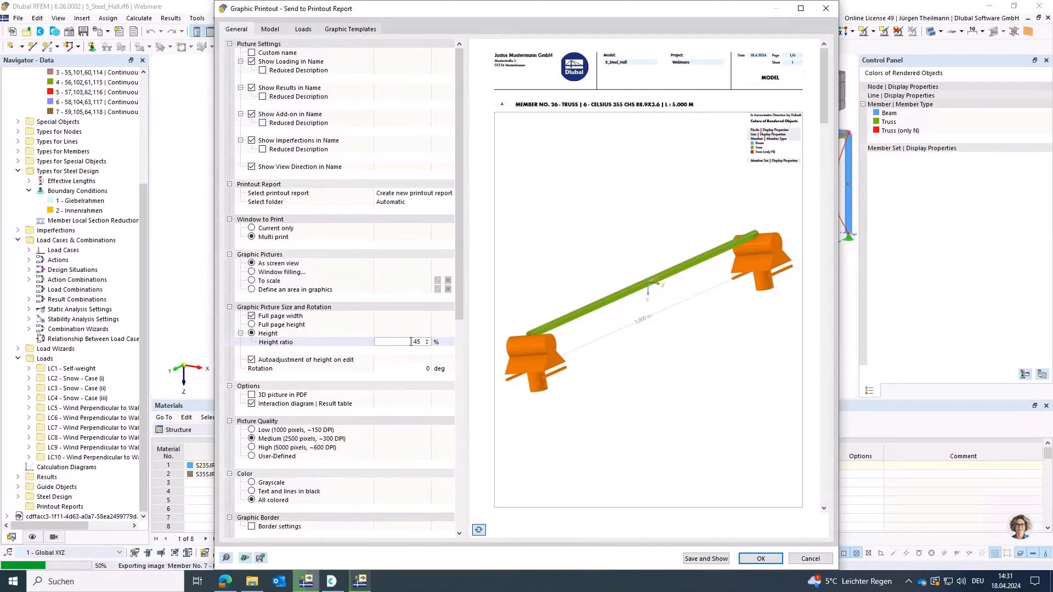
key("Tab")
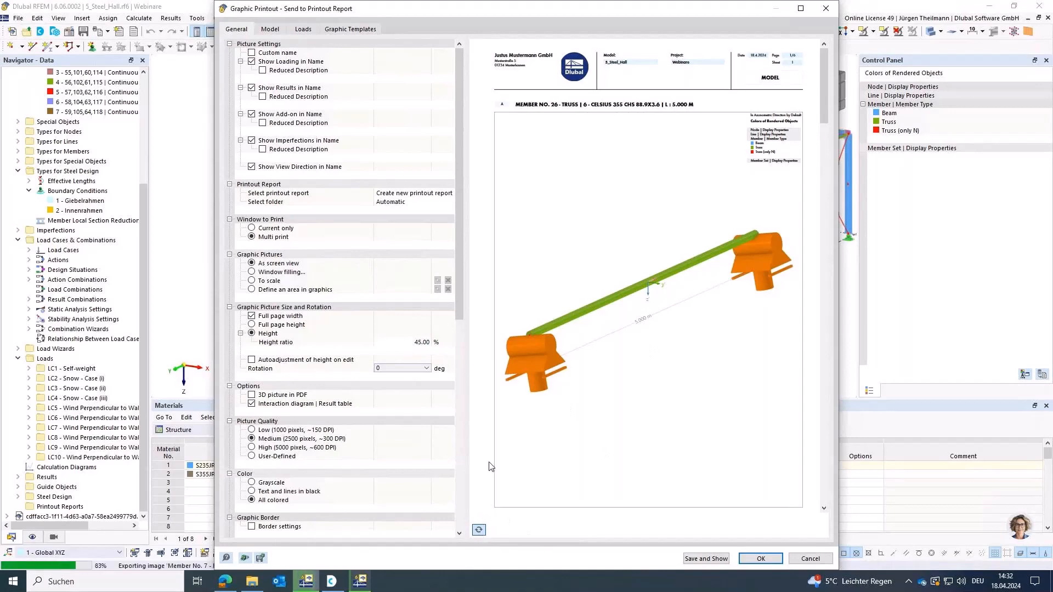
left_click(478, 530)
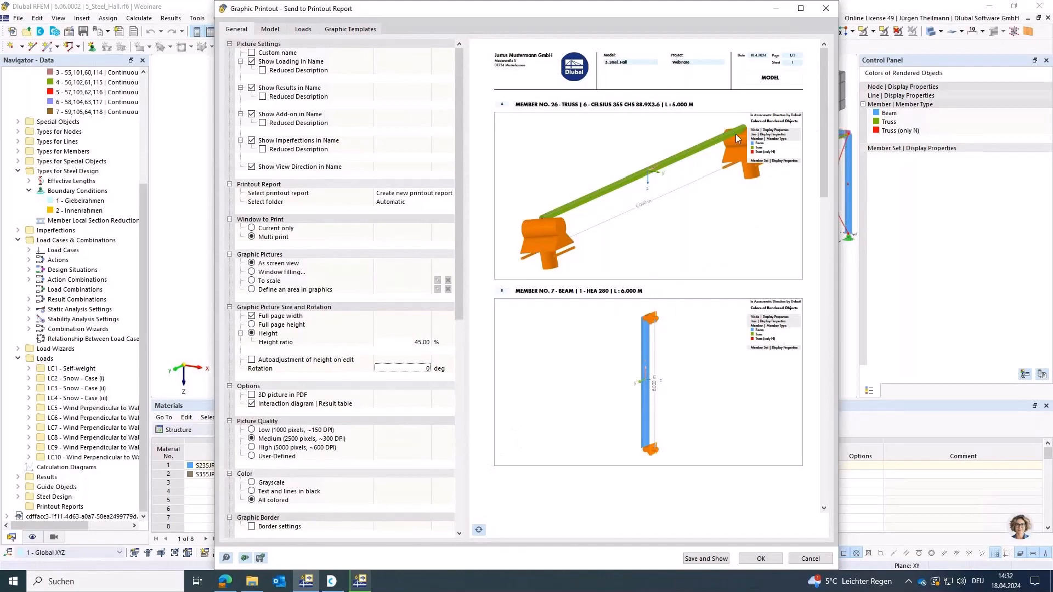
Step: Exclude the color panel of rendered objects from the printed graphics
left_click_drag(457, 163, 460, 363)
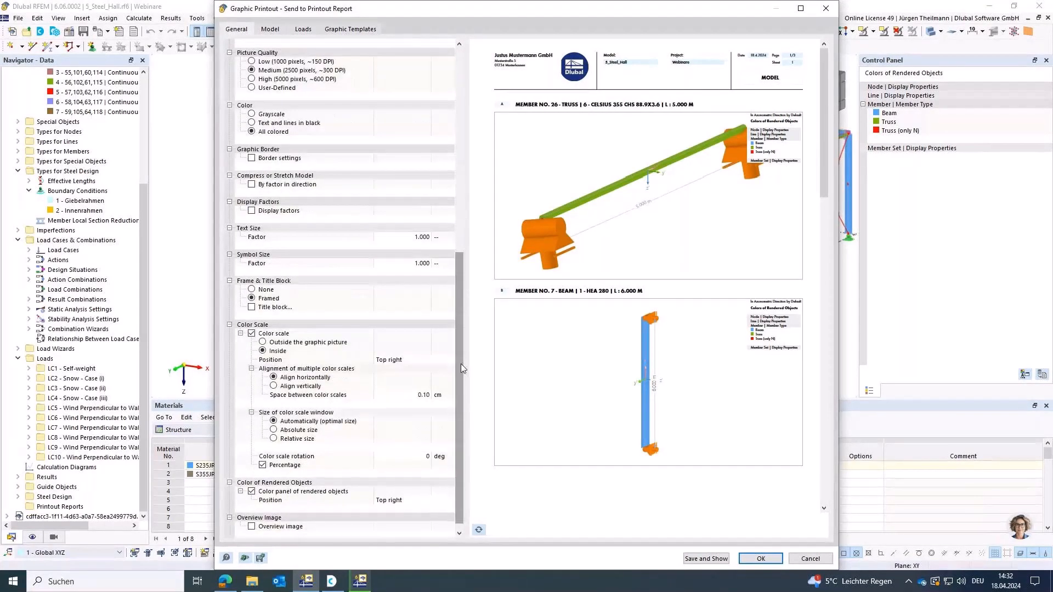
left_click(251, 491)
left_click(251, 491)
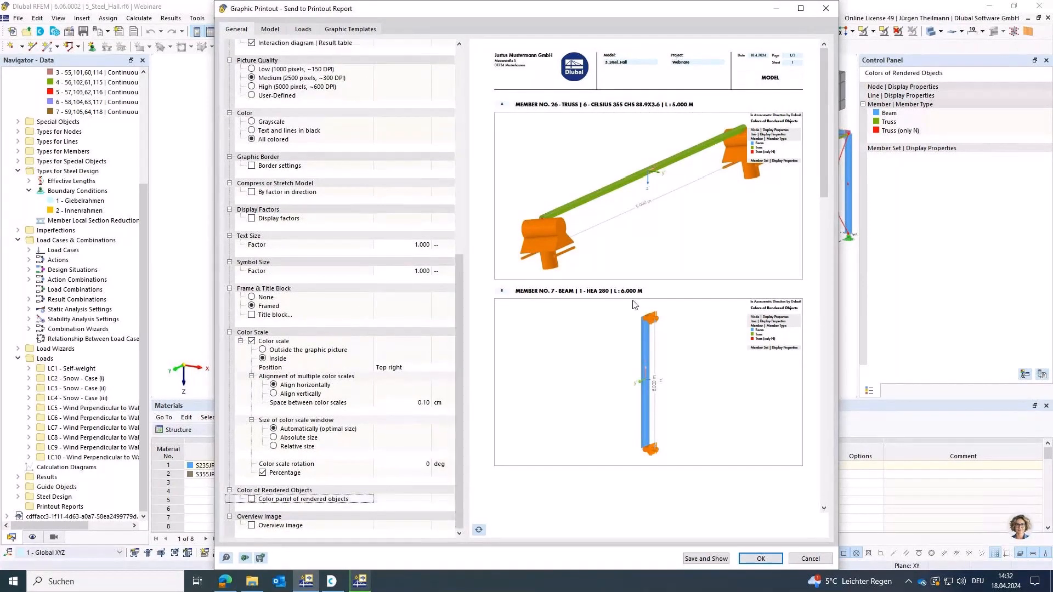
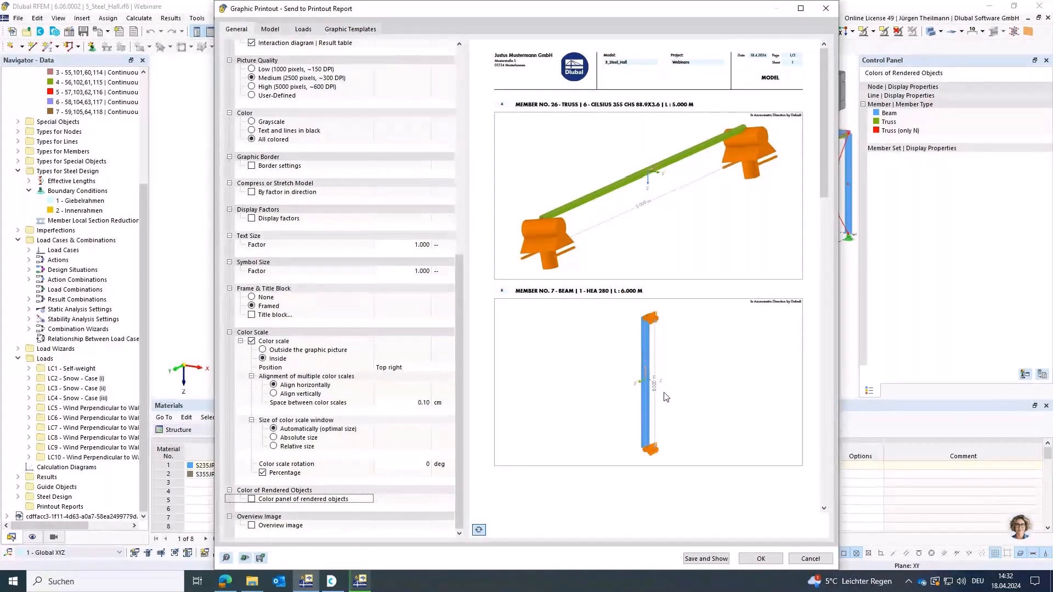
Step: Check the previewed member and member set graphics, and save them to a new printout report for display
scroll(634, 275, "down", 5)
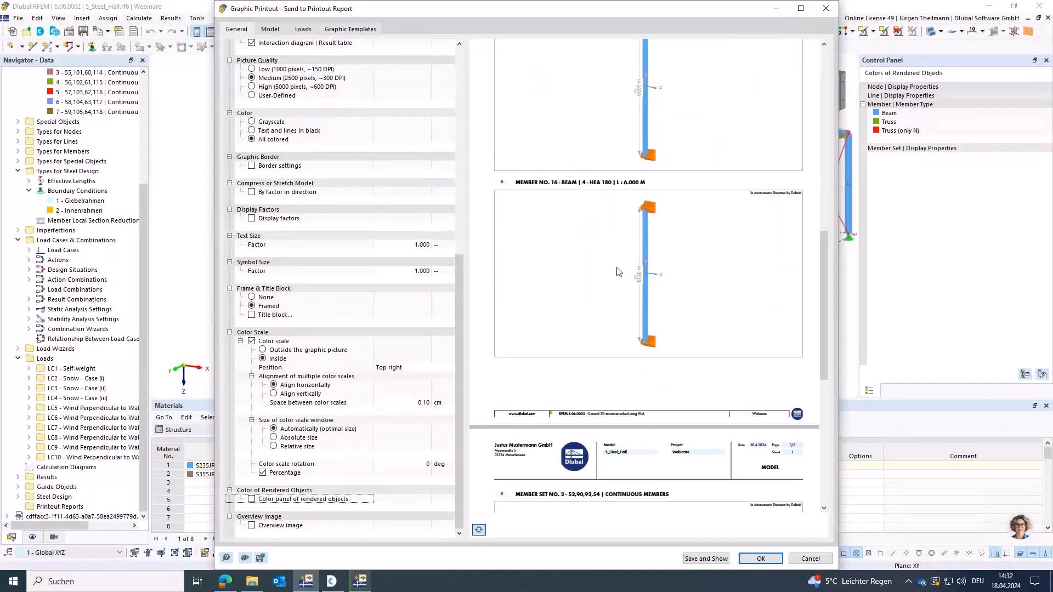
scroll(630, 274, "down", 3)
scroll(637, 236, "down", 1)
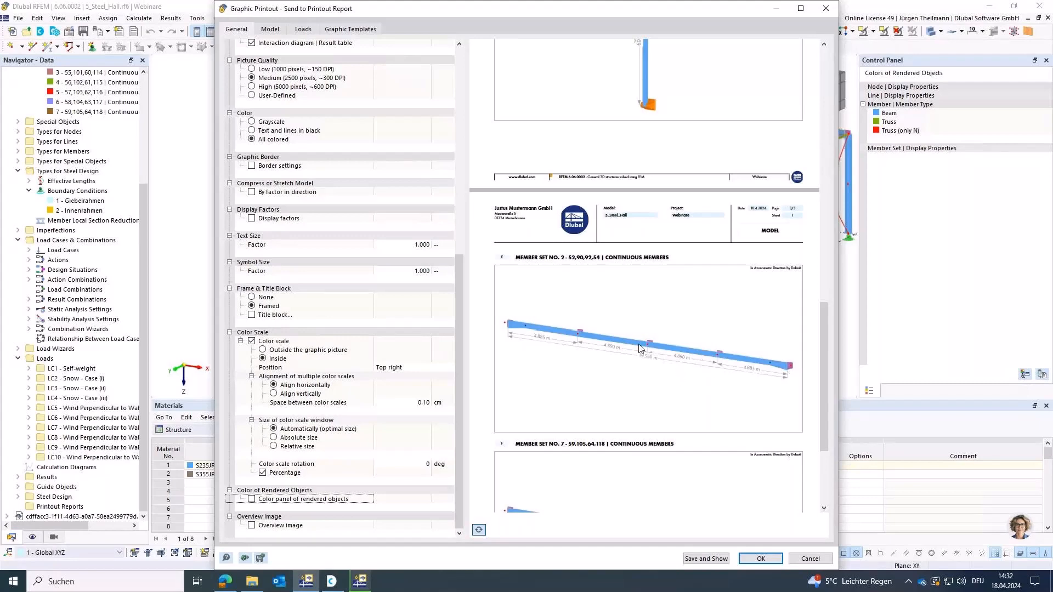
scroll(638, 348, "down", 3)
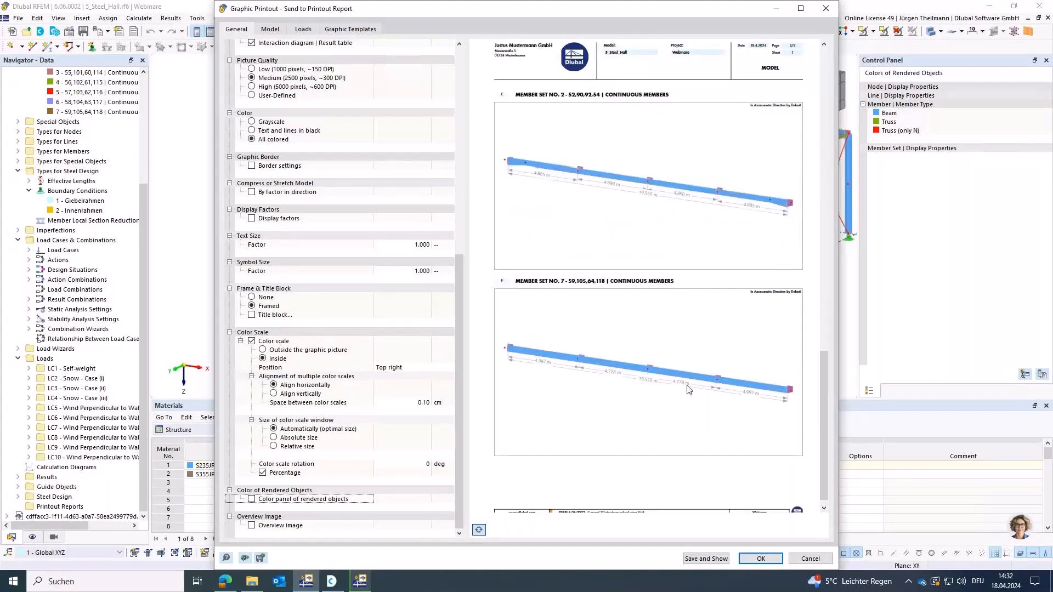
scroll(625, 380, "down", 1)
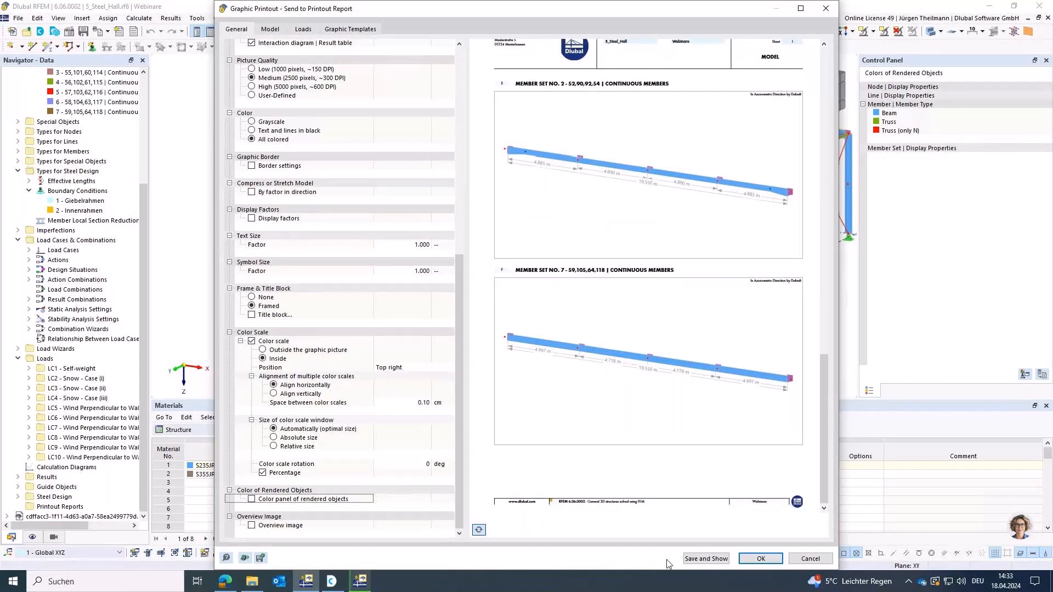
left_click(706, 558)
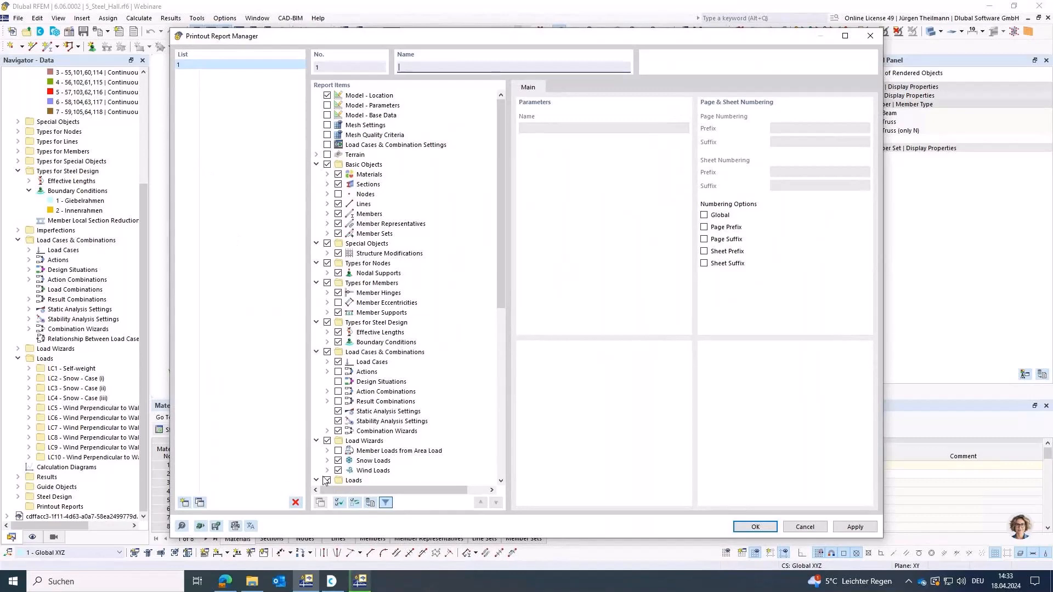
Step: Clear all report items, include only materials, sections, nodes and members from the basic objects, and generate the report
left_click(340, 502)
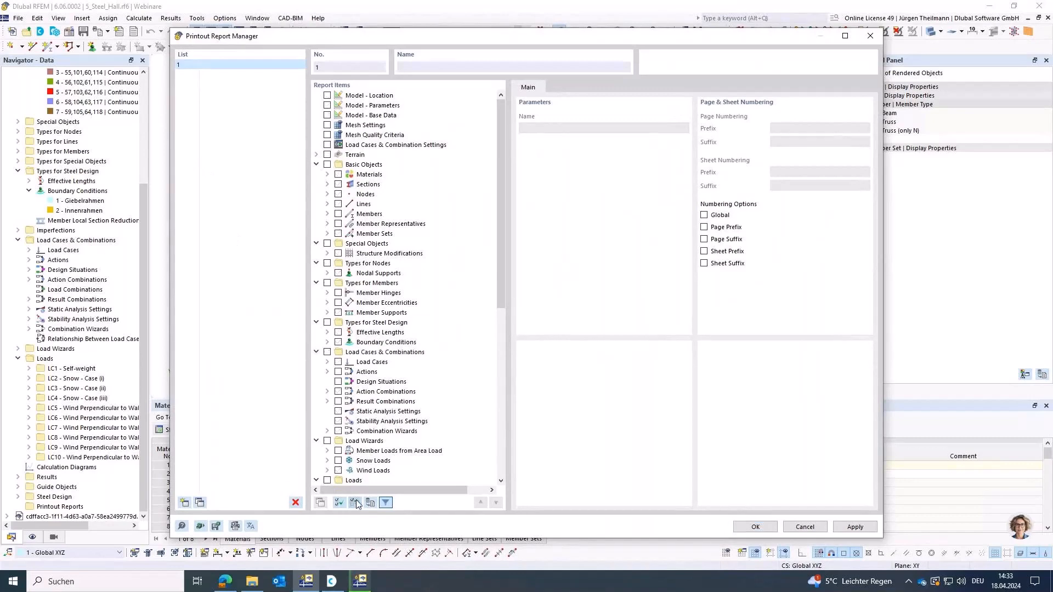
left_click(328, 164)
left_click(338, 174)
left_click(338, 185)
left_click(338, 194)
left_click(767, 529)
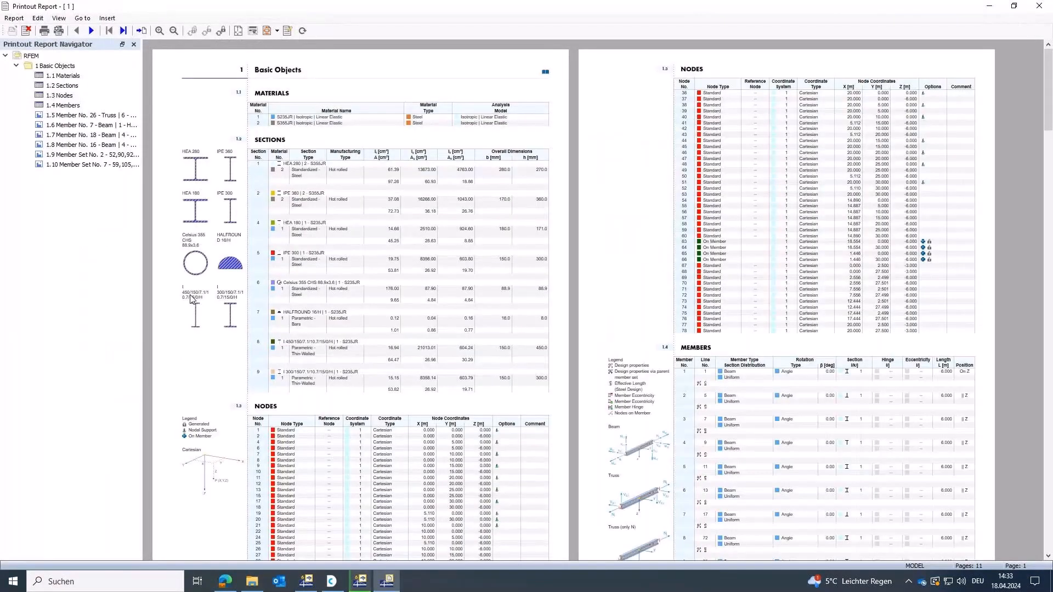
Step: Examine the members table and the member and member set graphics in the printout report, and close the report
left_click(70, 105)
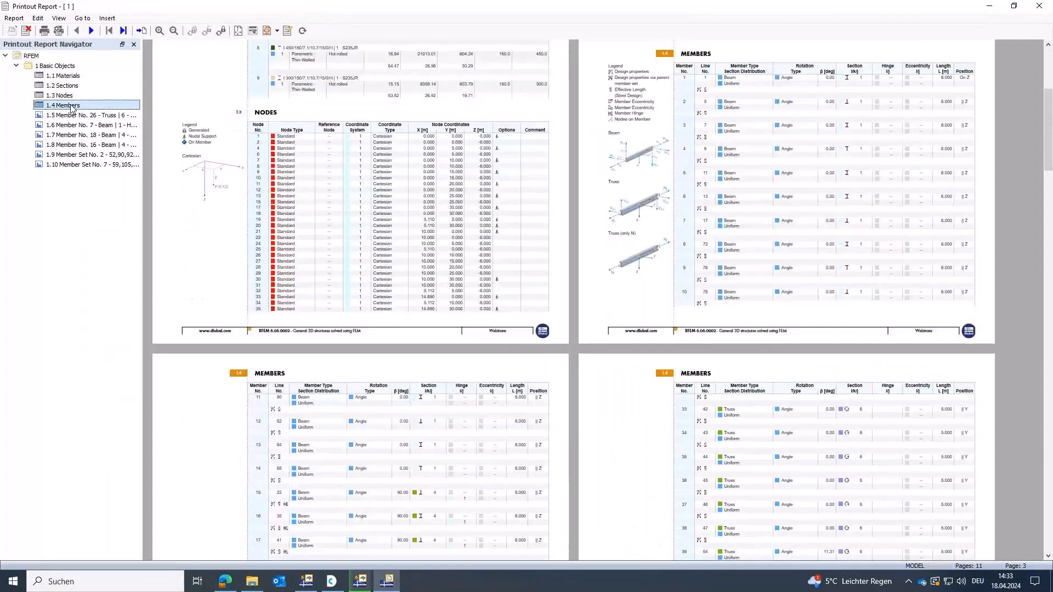
left_click(71, 115)
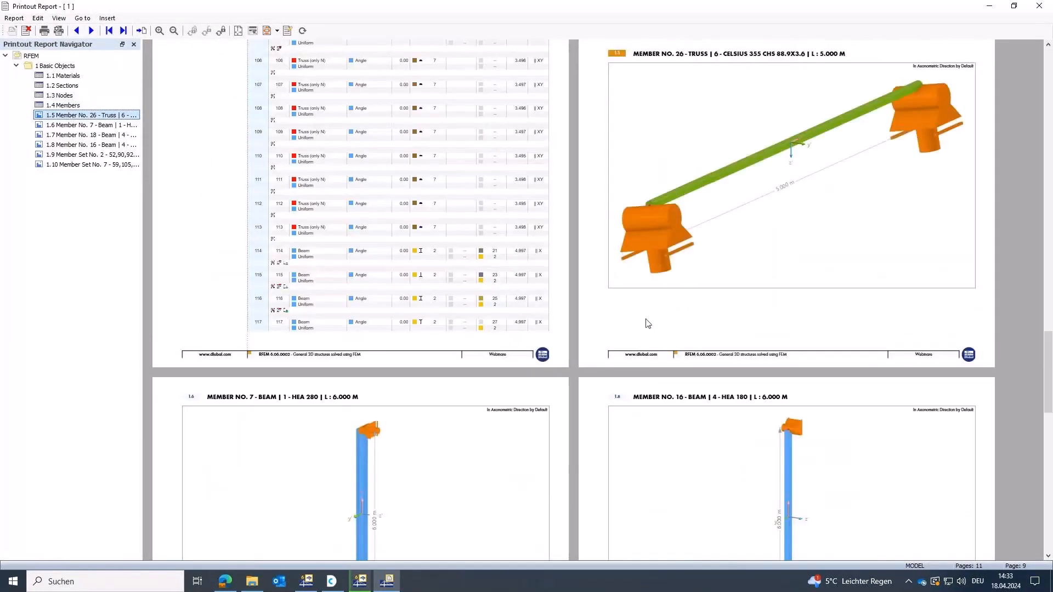
scroll(560, 280, "down", 2)
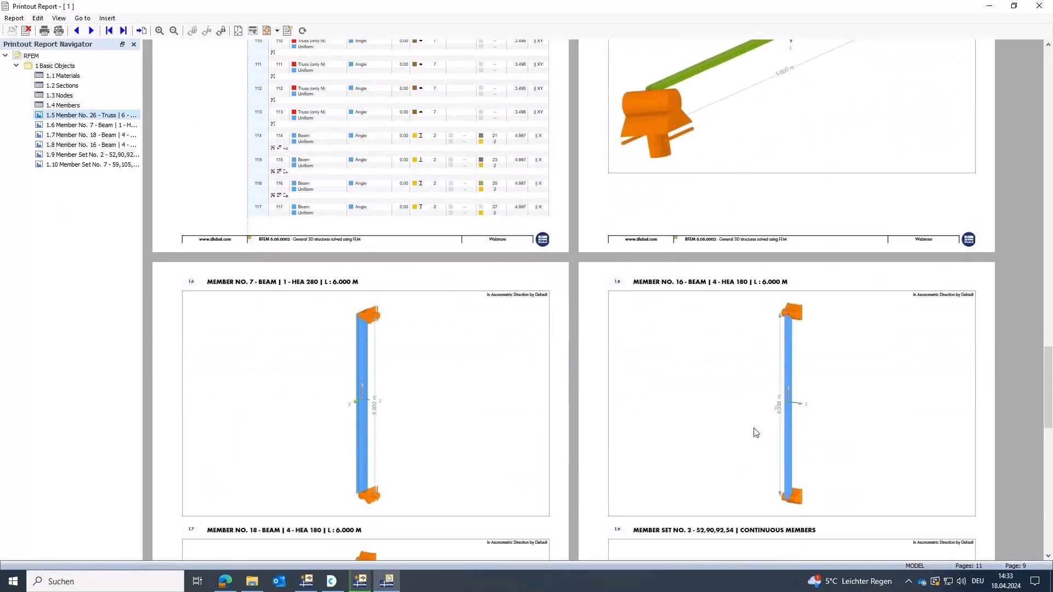
scroll(603, 362, "down", 5)
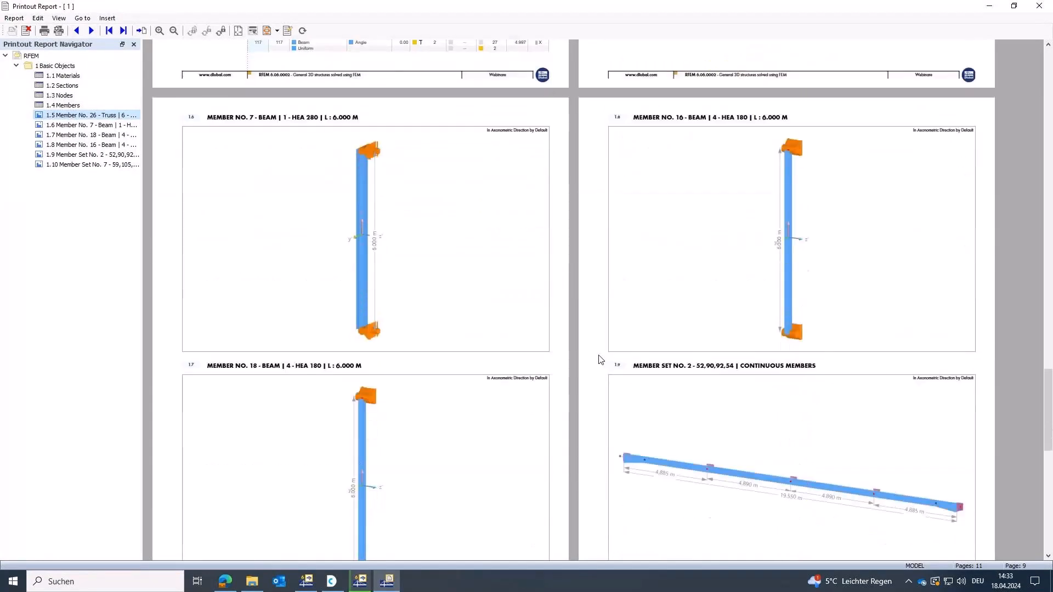
scroll(599, 360, "down", 10)
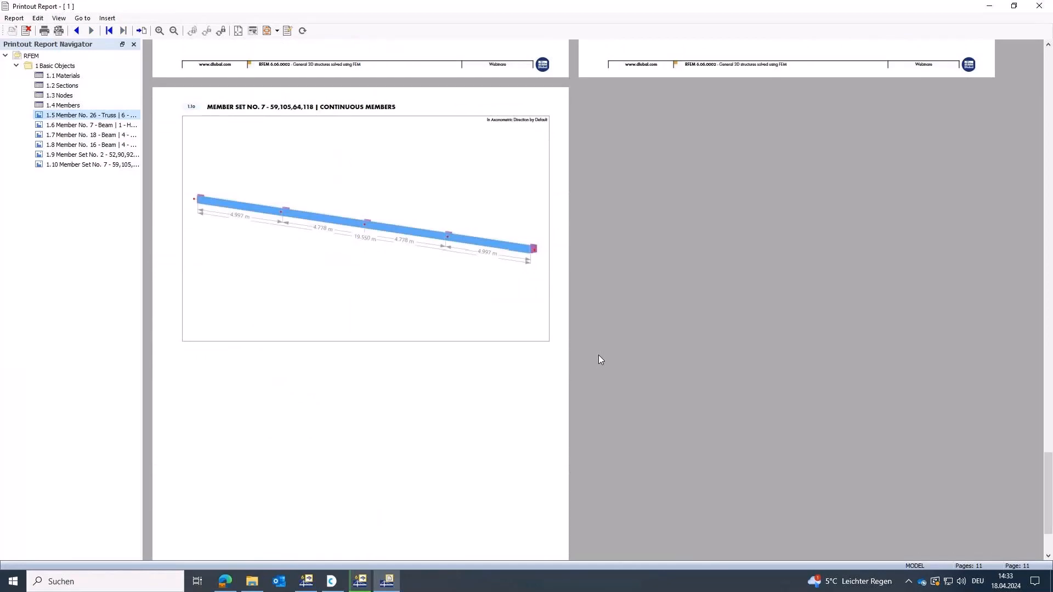
left_click(1039, 7)
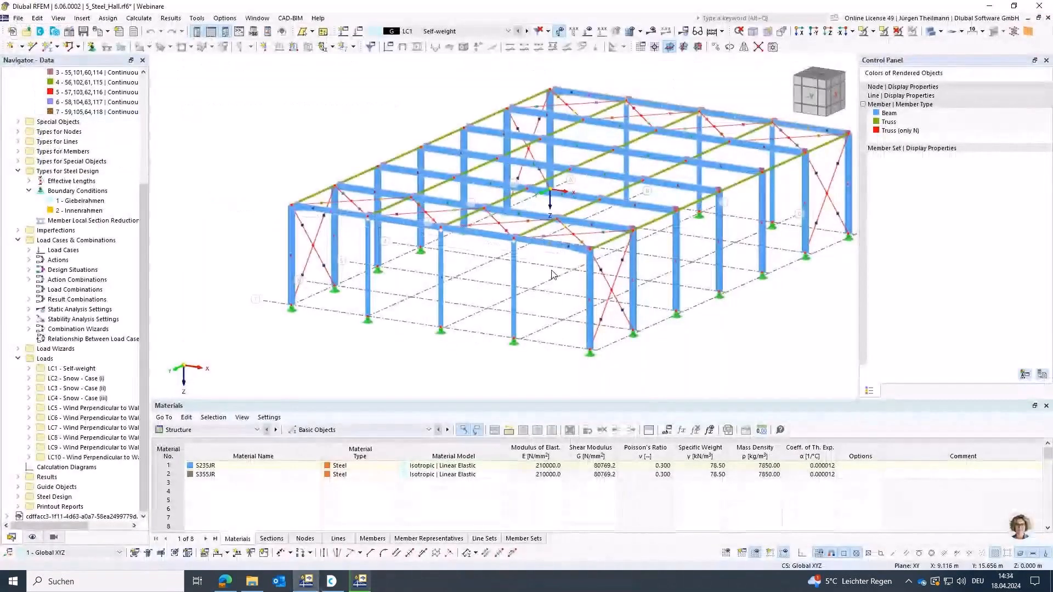
scroll(497, 283, "down", 2)
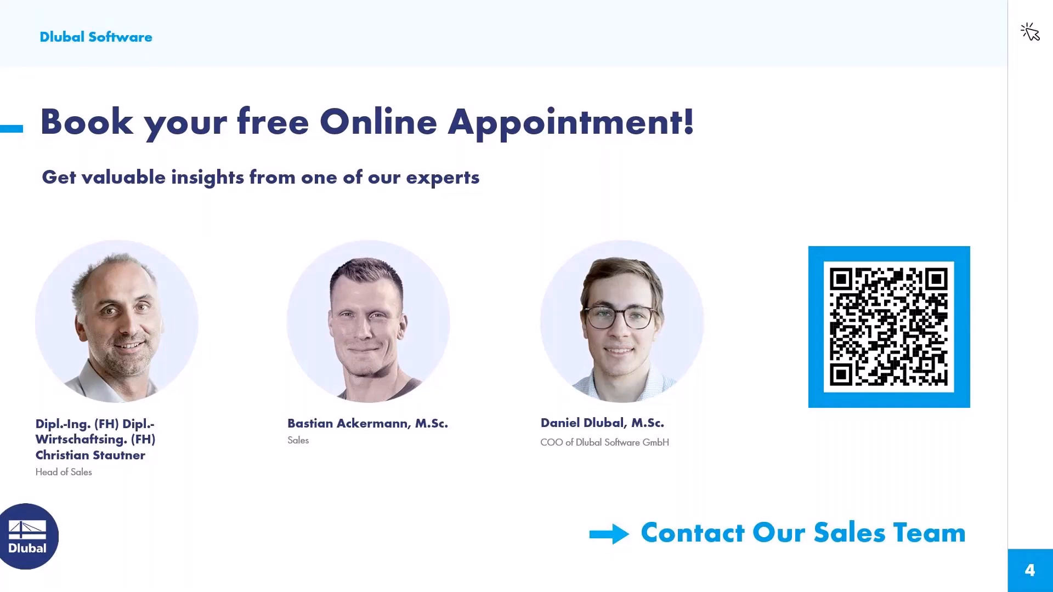
Step: Switch to the browser and open the Webinars page from the Dlubal website's events
key("alt+Tab")
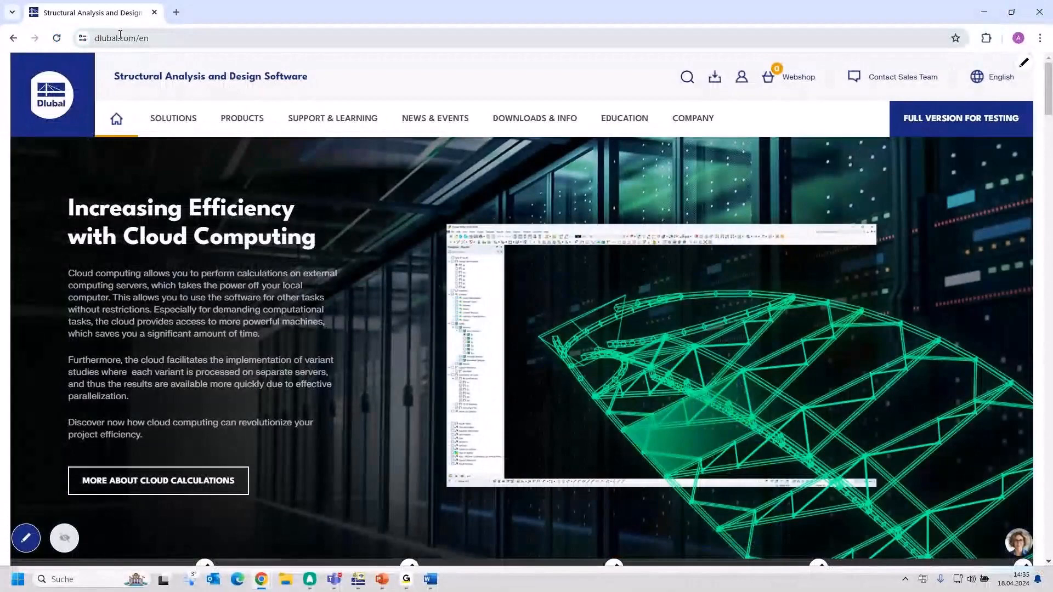
mouse_move(432, 117)
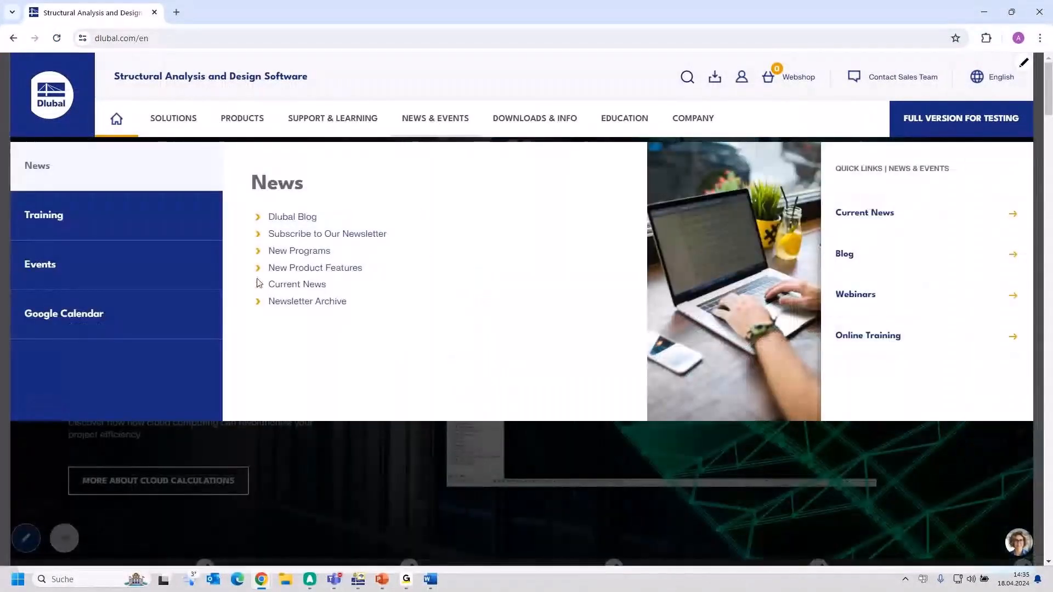
mouse_move(73, 276)
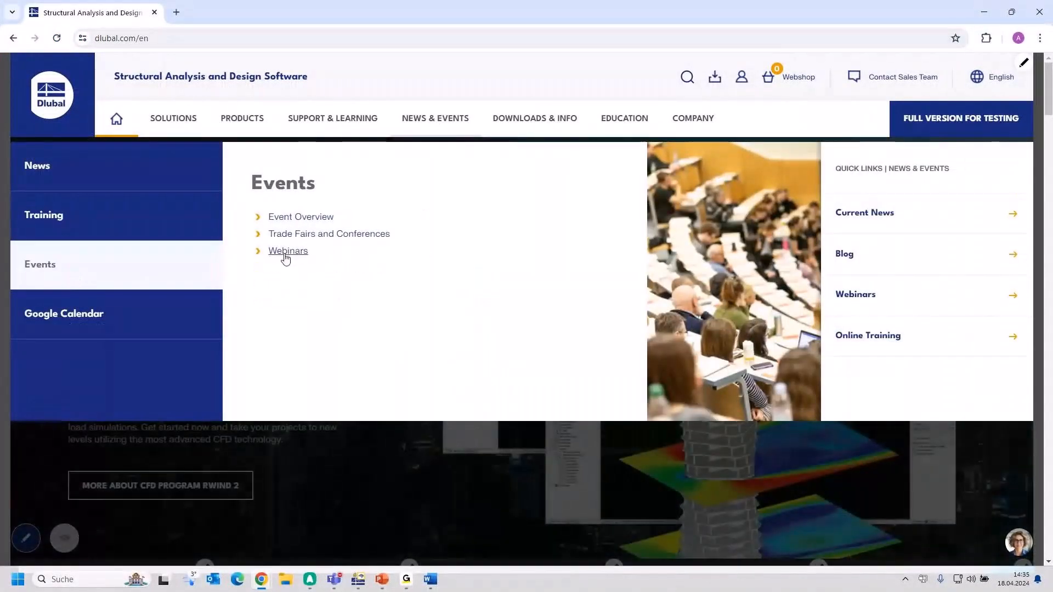
left_click(285, 256)
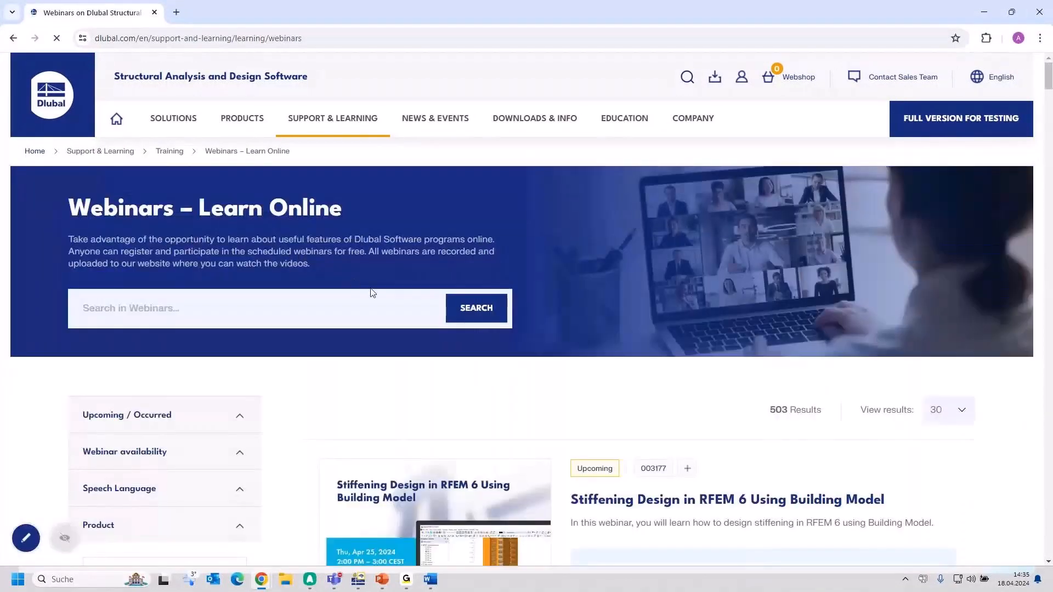
Step: Examine the titles, dates and languages of the upcoming webinars, down to the two-part steel structures series
scroll(665, 273, "down", 5)
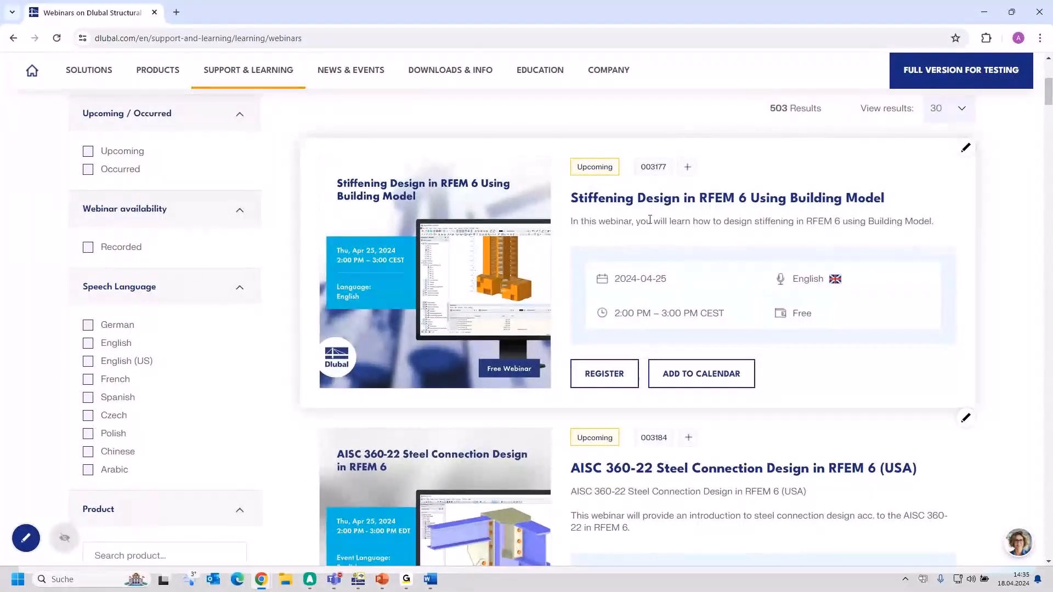
scroll(790, 231, "down", 3)
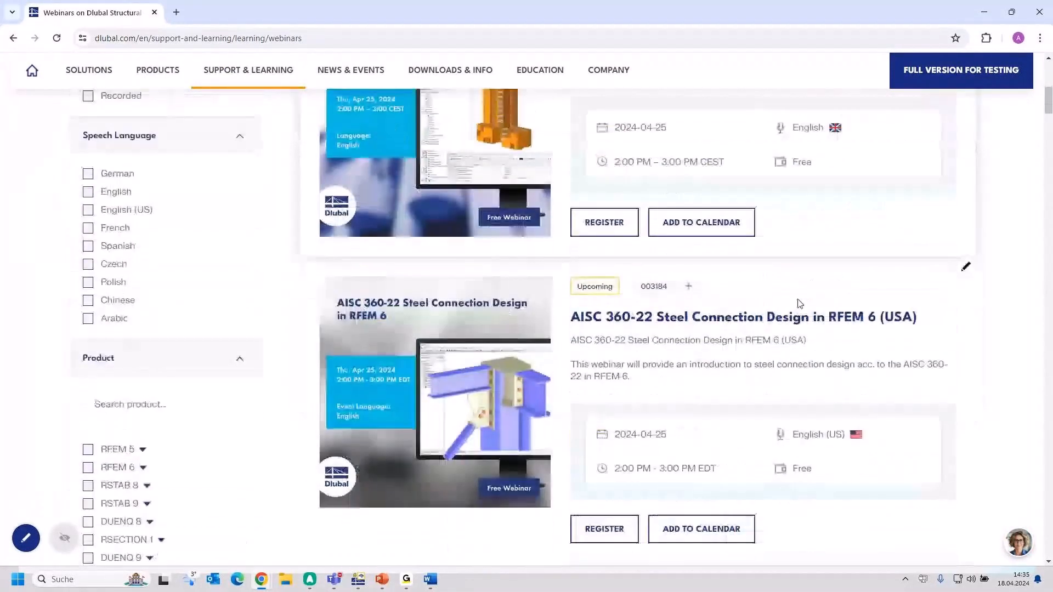
scroll(799, 303, "down", 2)
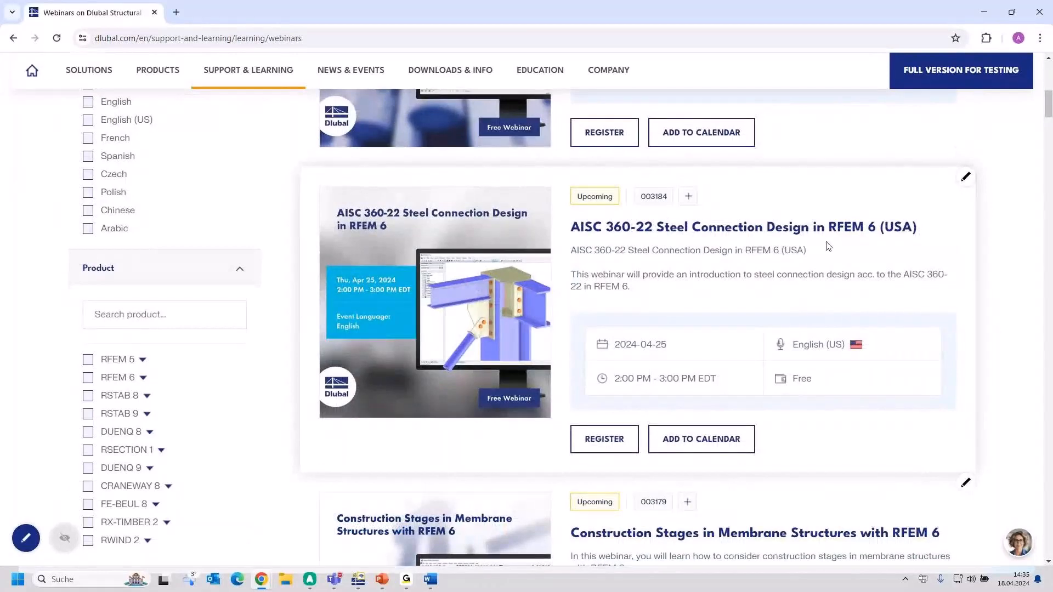
scroll(743, 268, "down", 3)
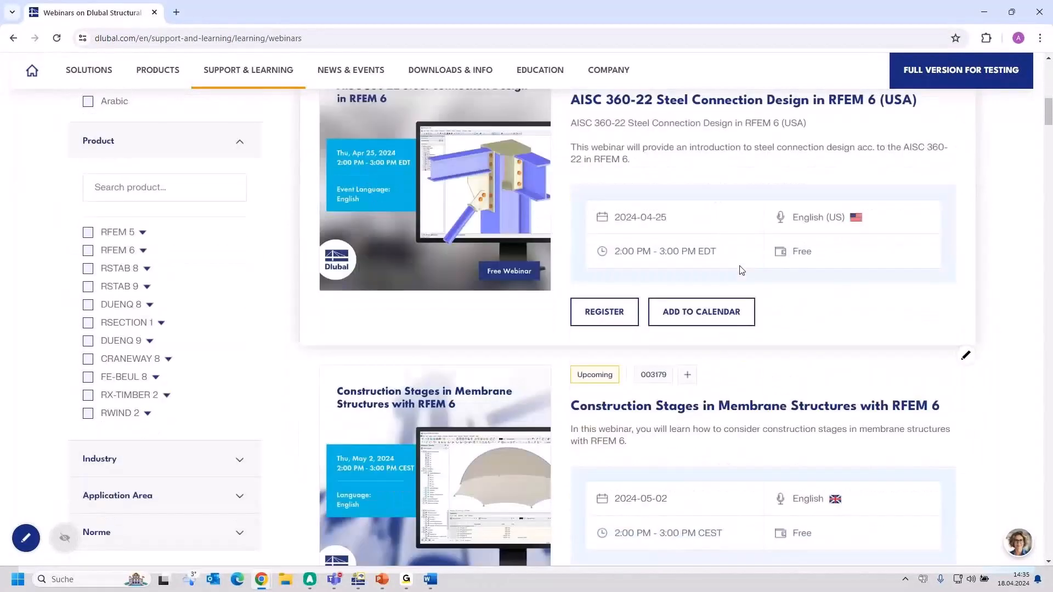
scroll(741, 270, "down", 3)
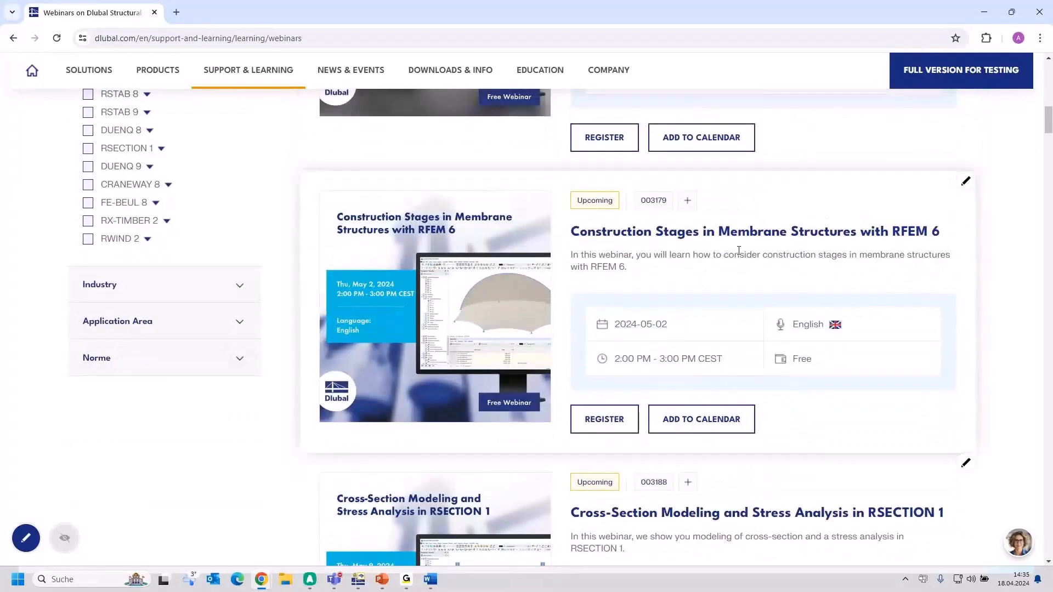
scroll(710, 271, "down", 4)
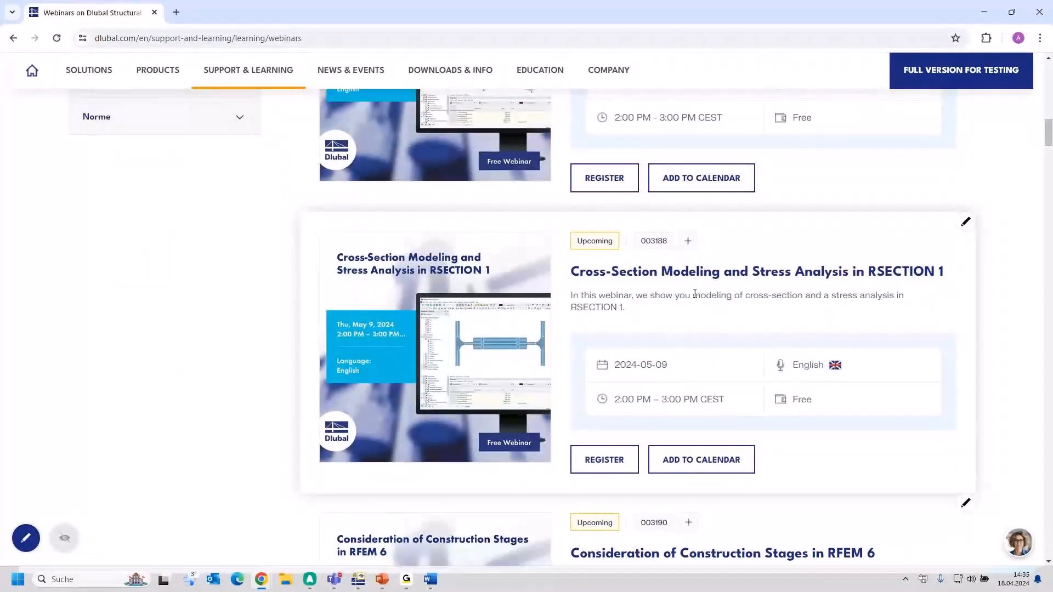
scroll(678, 343, "down", 5)
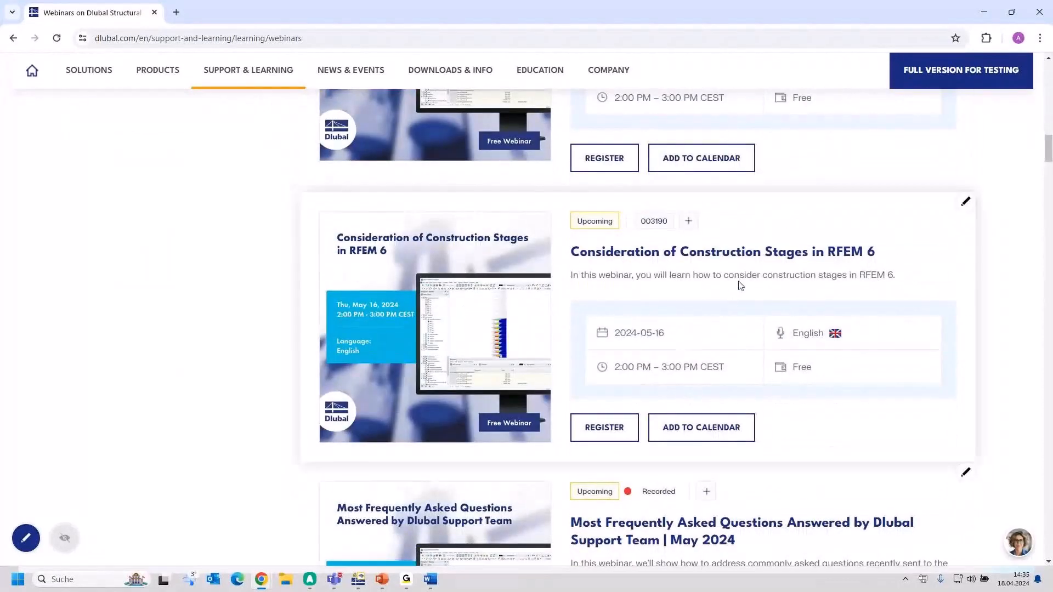
scroll(740, 285, "down", 3)
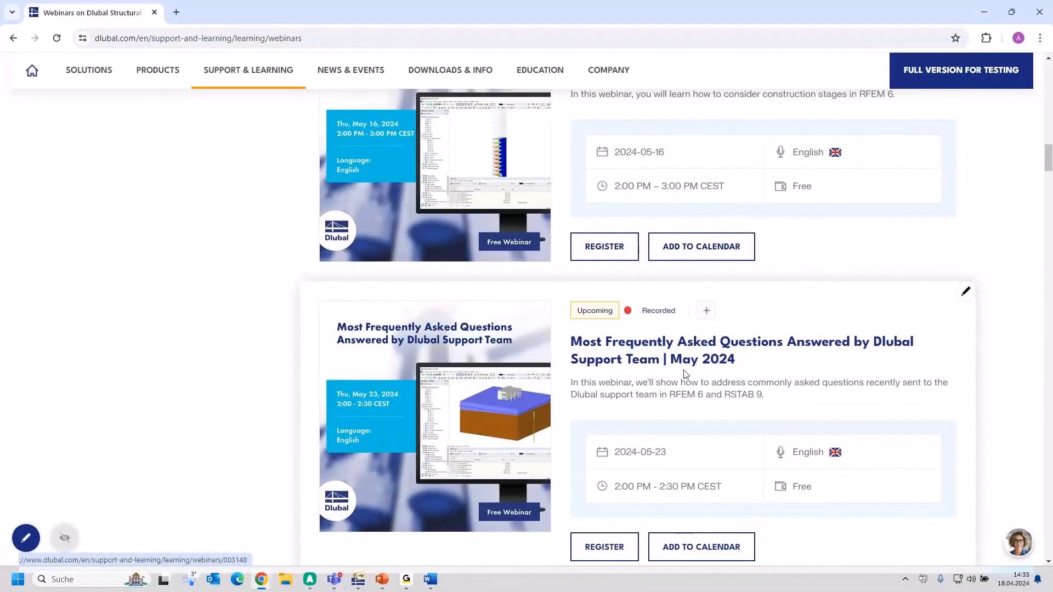
scroll(685, 374, "down", 1)
scroll(684, 375, "down", 7)
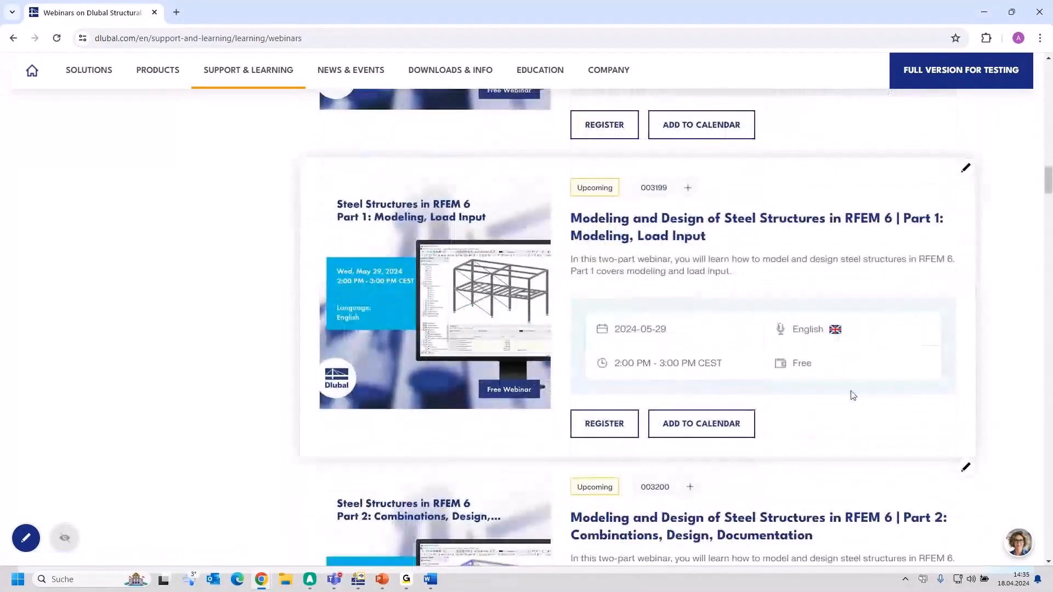
scroll(823, 394, "down", 1)
scroll(803, 393, "up", 1)
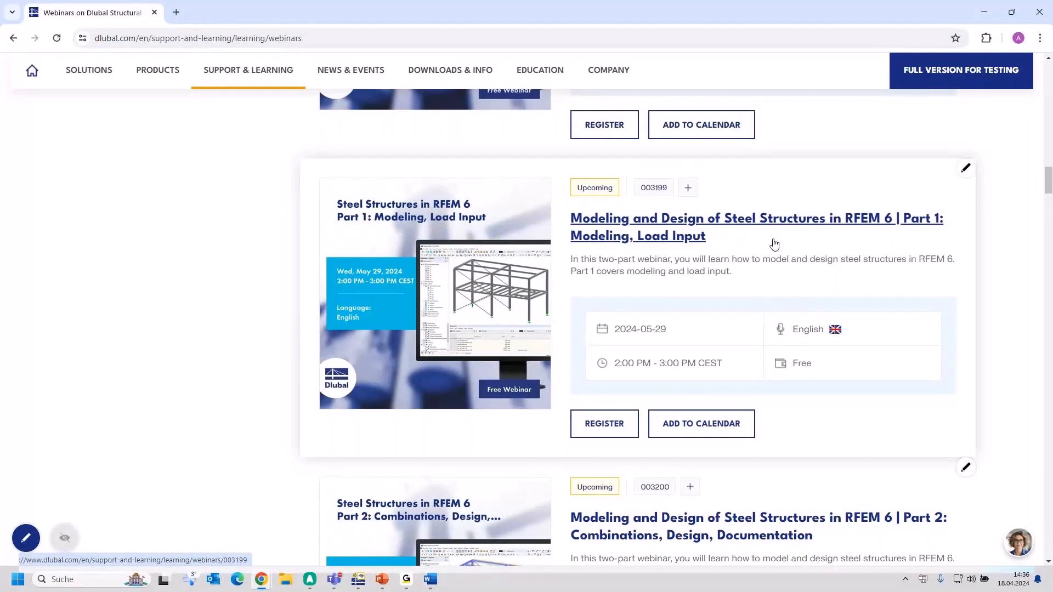
Step: Open the webinar page "Most Frequently Asked Questions Answered by Dlubal Support Team | April 2024" and reset the Mia AI assistant's chat
scroll(779, 244, "down", 2)
scroll(779, 244, "up", 1)
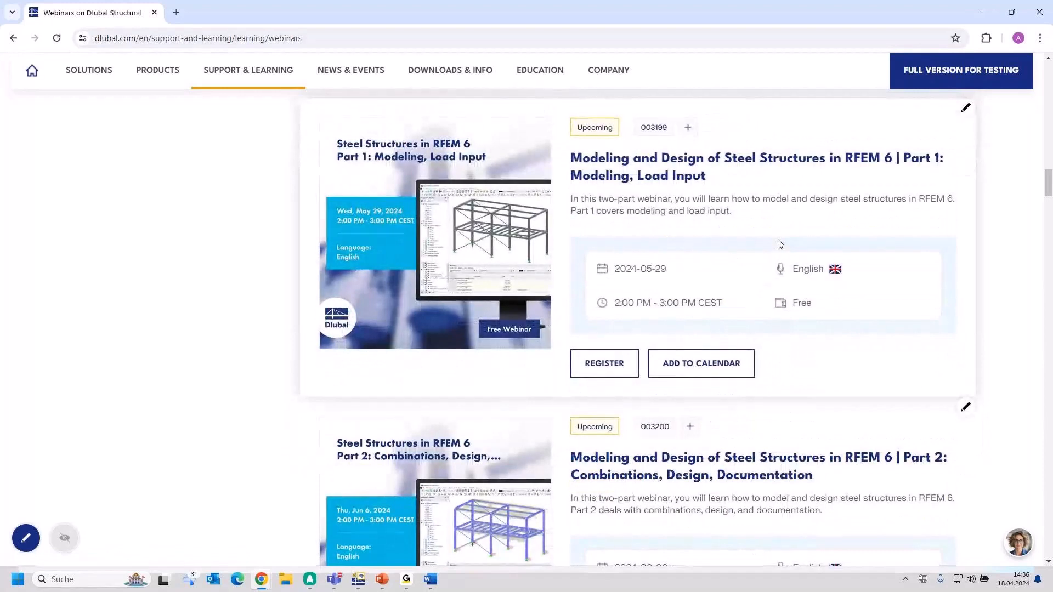
scroll(779, 244, "down", 7)
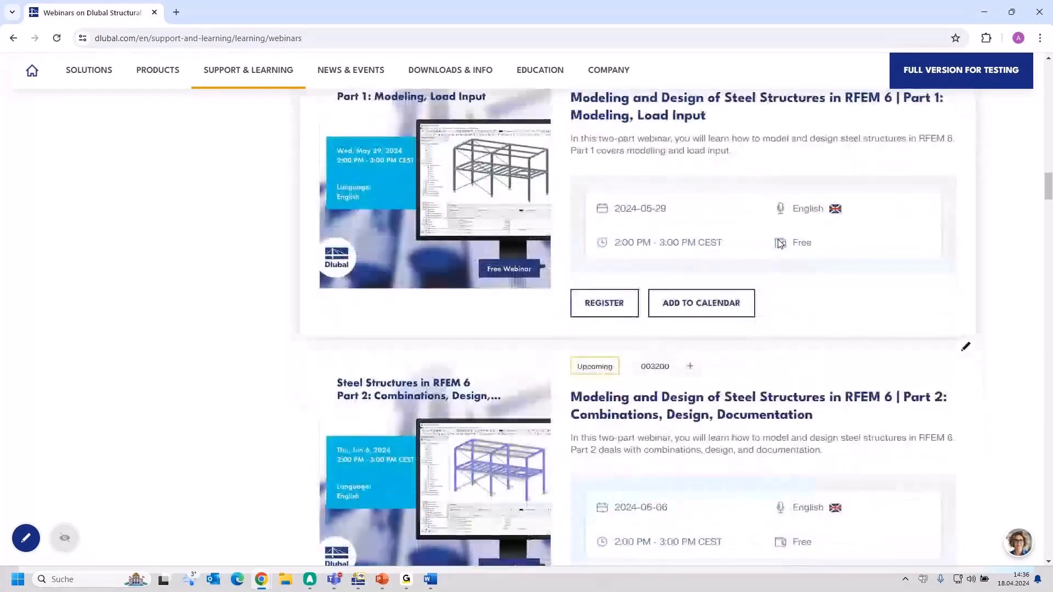
scroll(779, 244, "down", 1)
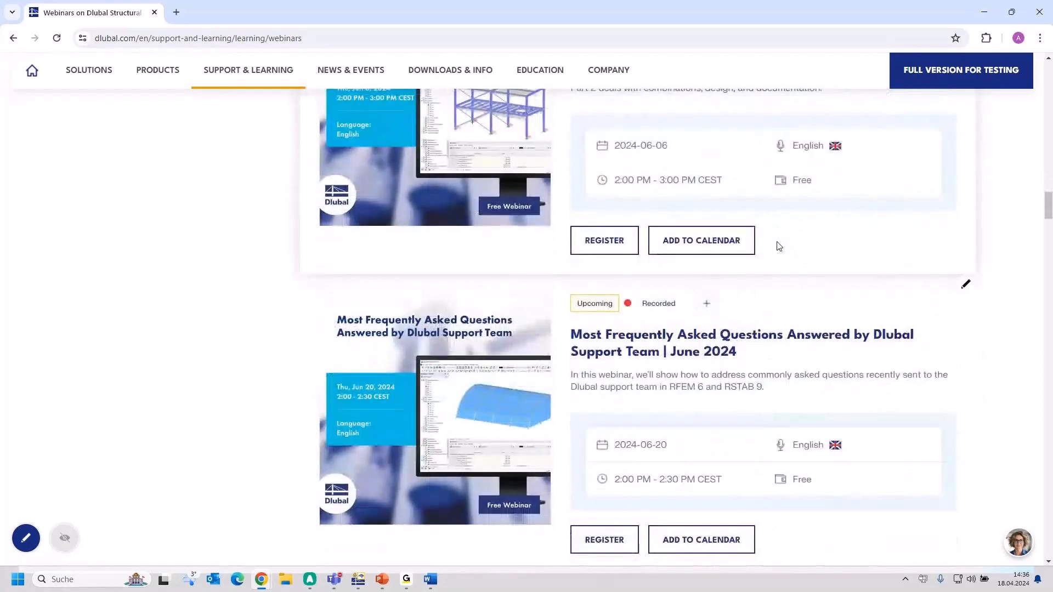
scroll(779, 245, "down", 2)
scroll(777, 246, "down", 7)
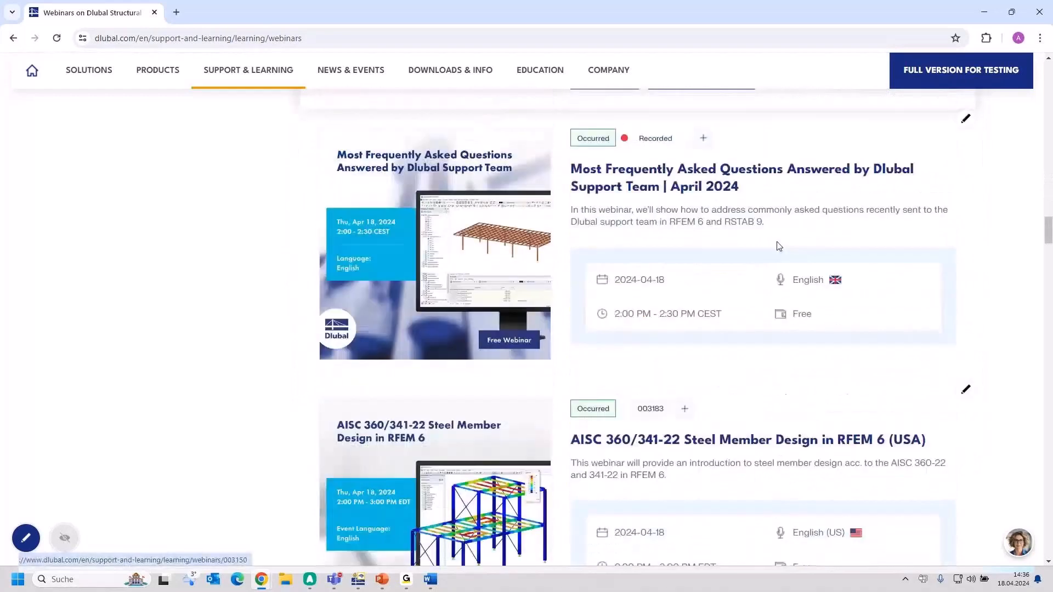
left_click(693, 169)
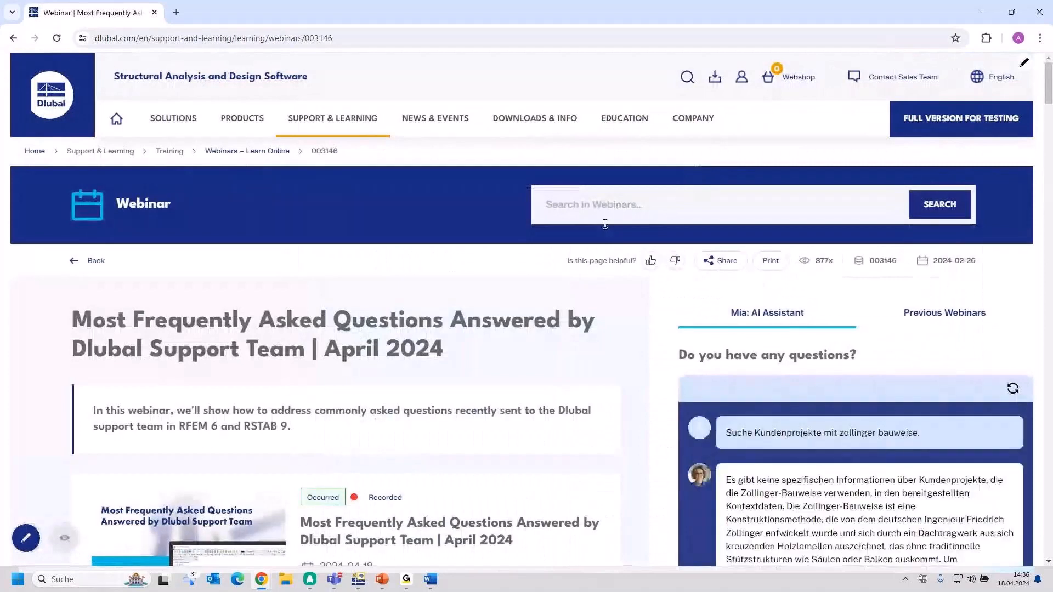
left_click(1012, 388)
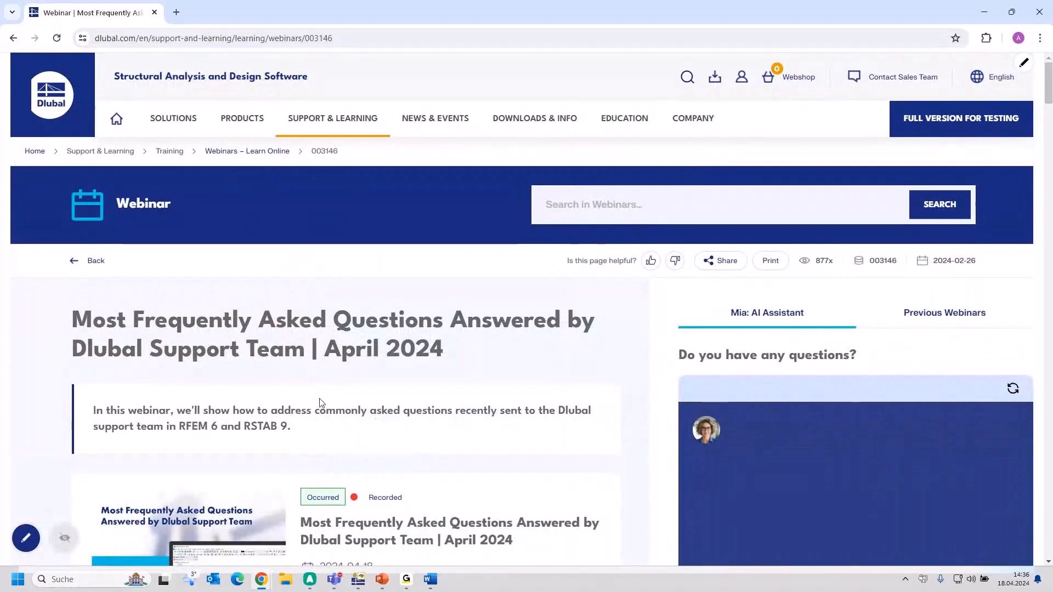
Step: Examine the webinar page from its video and description down to the Models to Download section, and dismiss the loading pop-up window
scroll(334, 436, "down", 9)
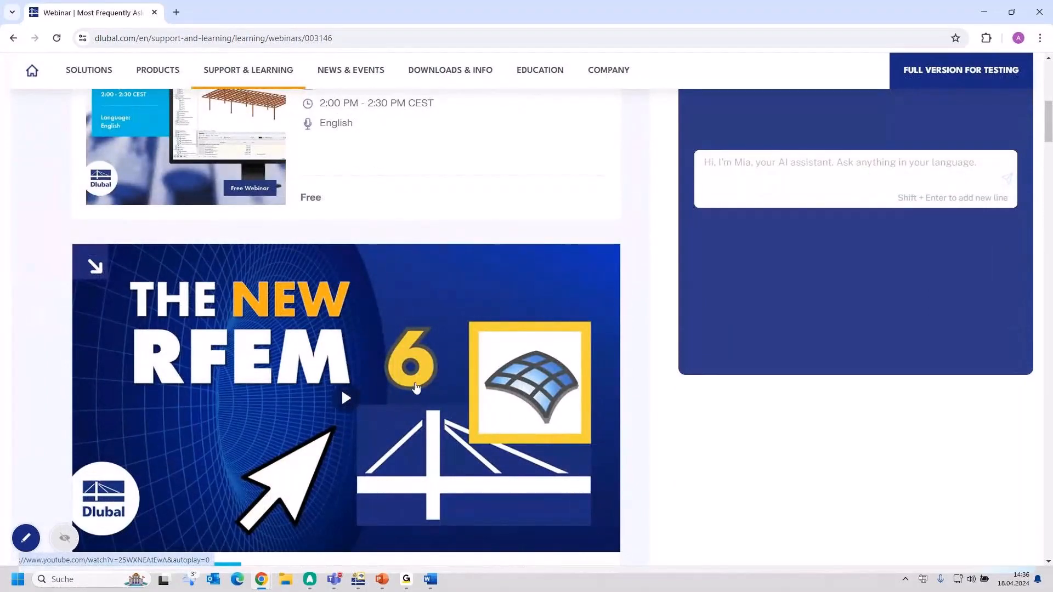
scroll(348, 396, "down", 6)
scroll(415, 389, "down", 13)
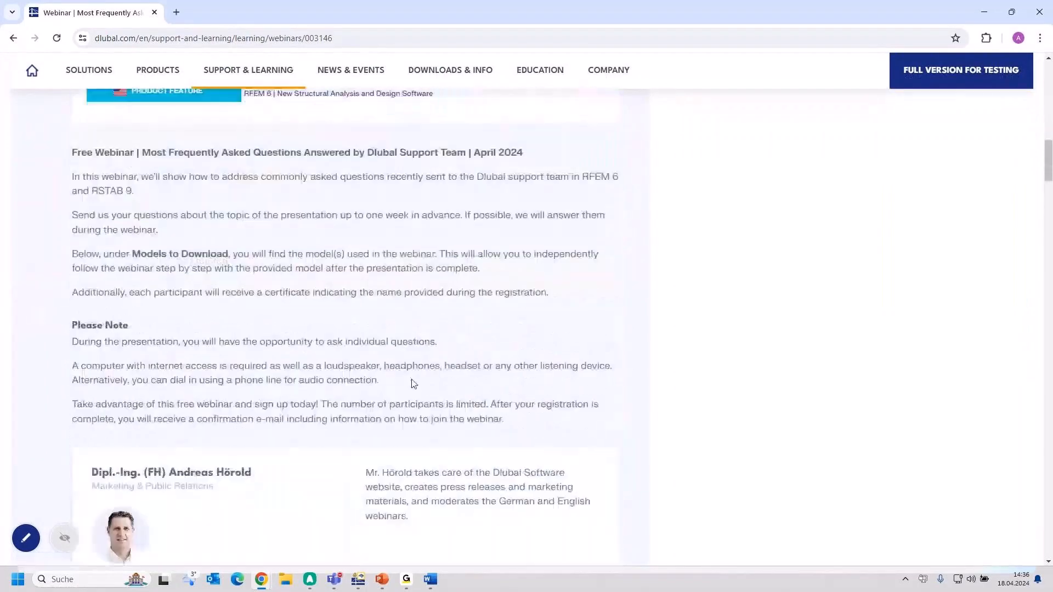
scroll(413, 383, "down", 1)
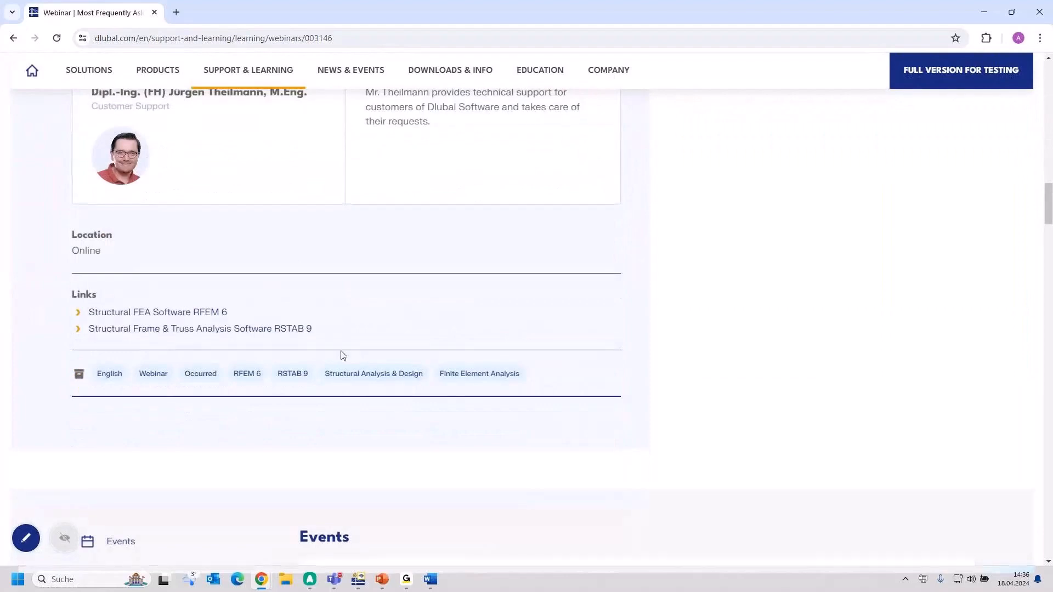
scroll(324, 338, "down", 9)
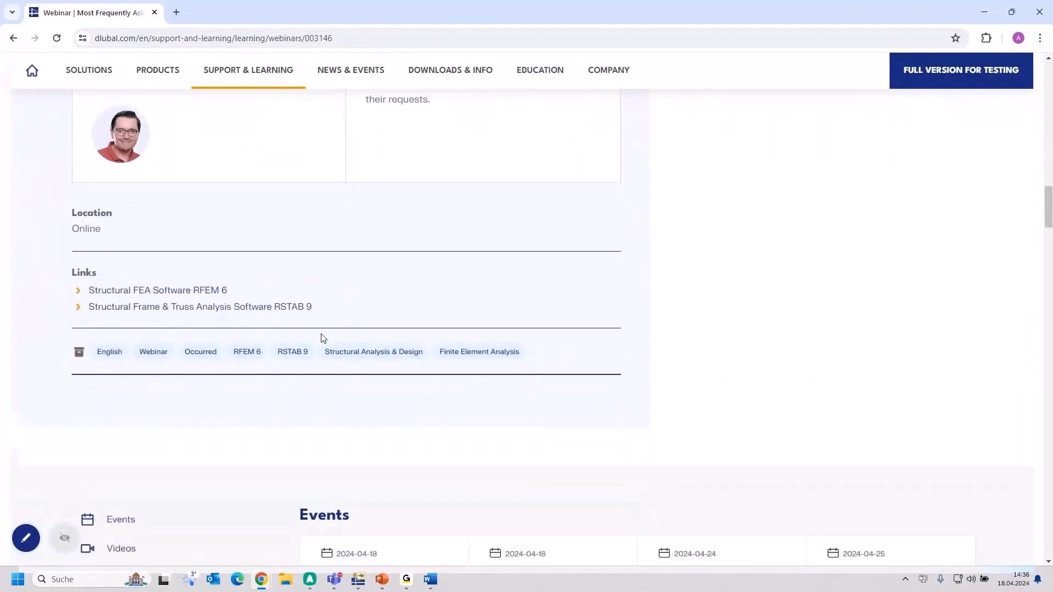
scroll(323, 340, "down", 9)
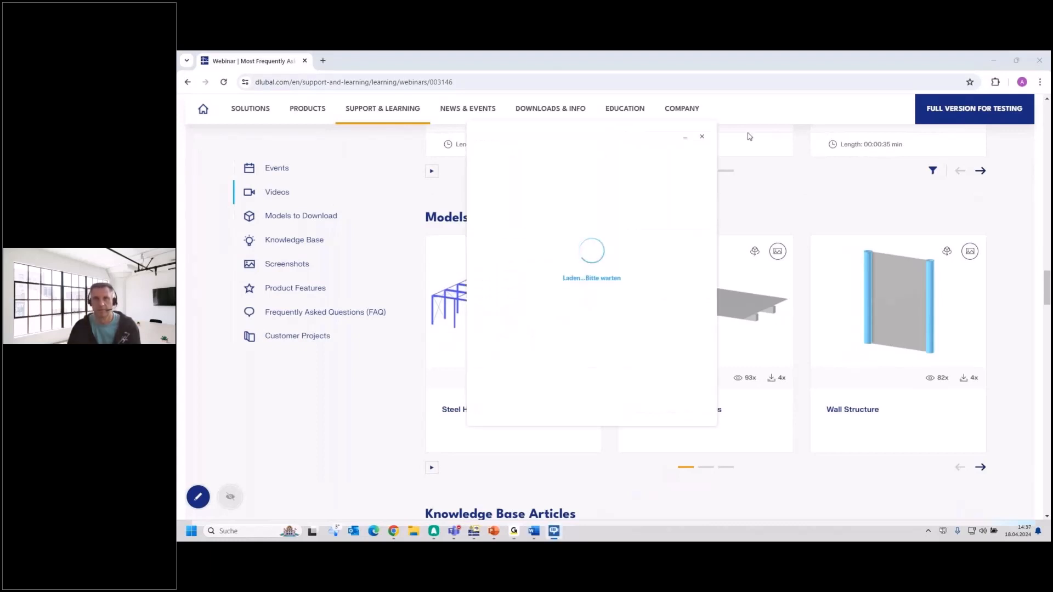
left_click(702, 137)
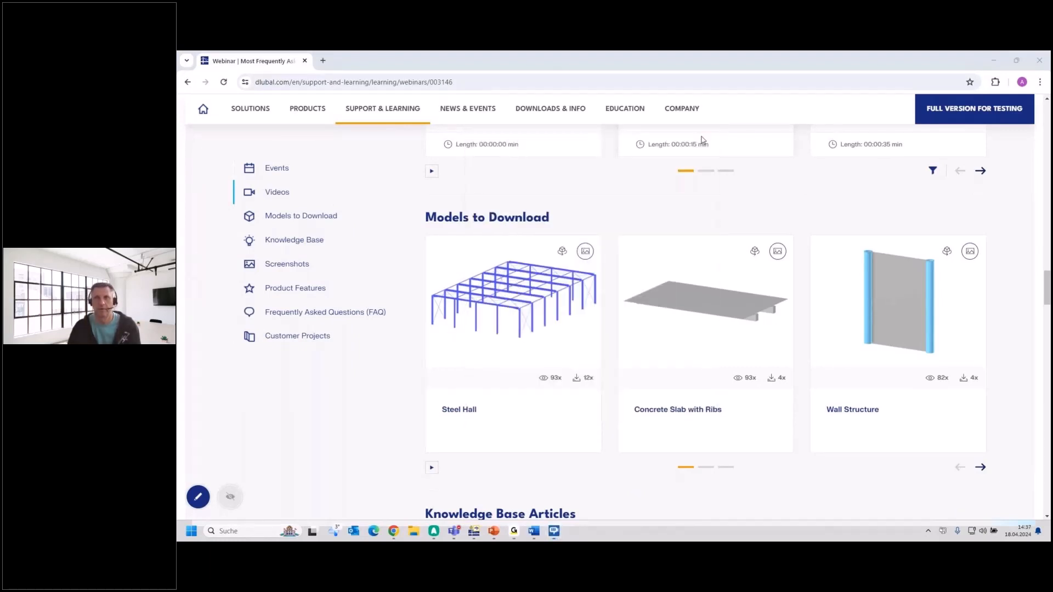